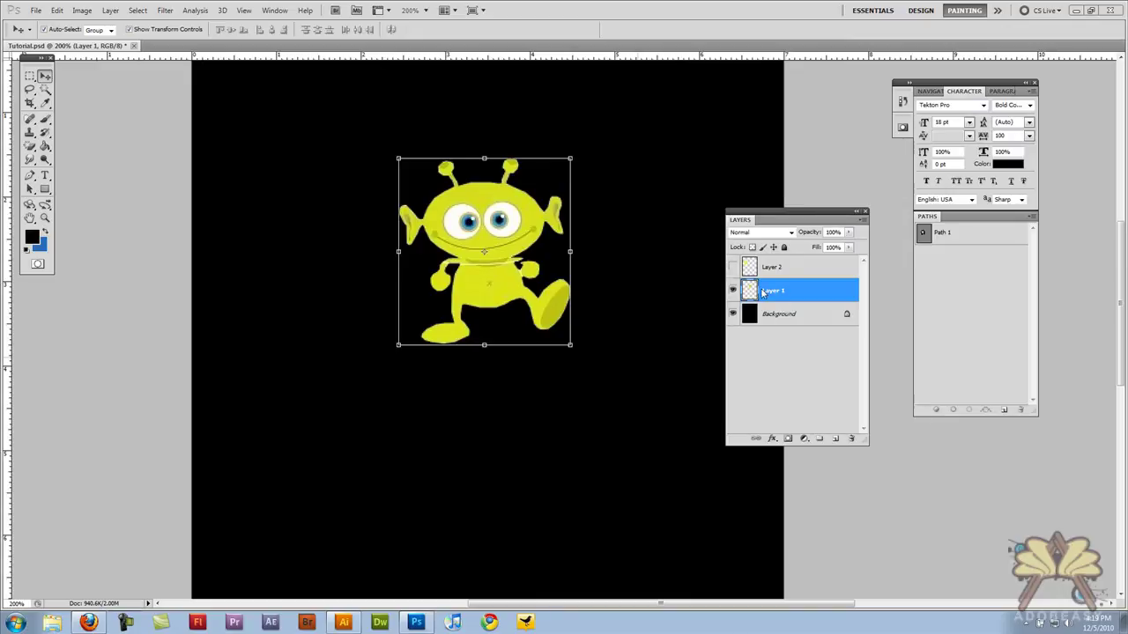
# - Hide Layer 1, then show and select Layer 2 with the alien on its white background
pyautogui.click(732, 290)
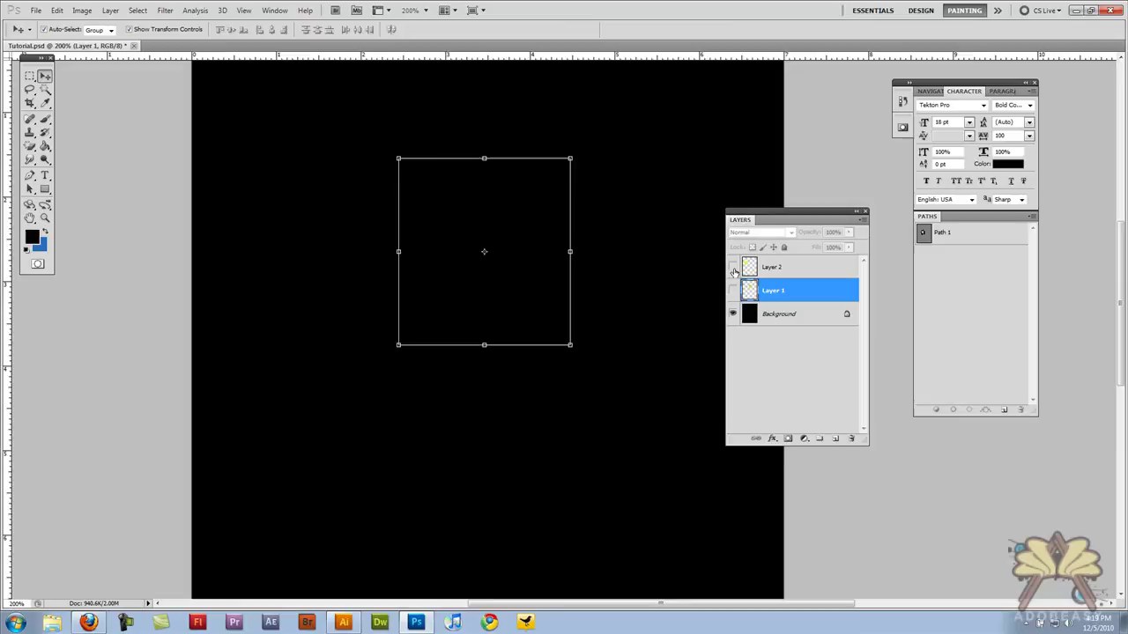
pyautogui.click(732, 267)
pyautogui.click(294, 198)
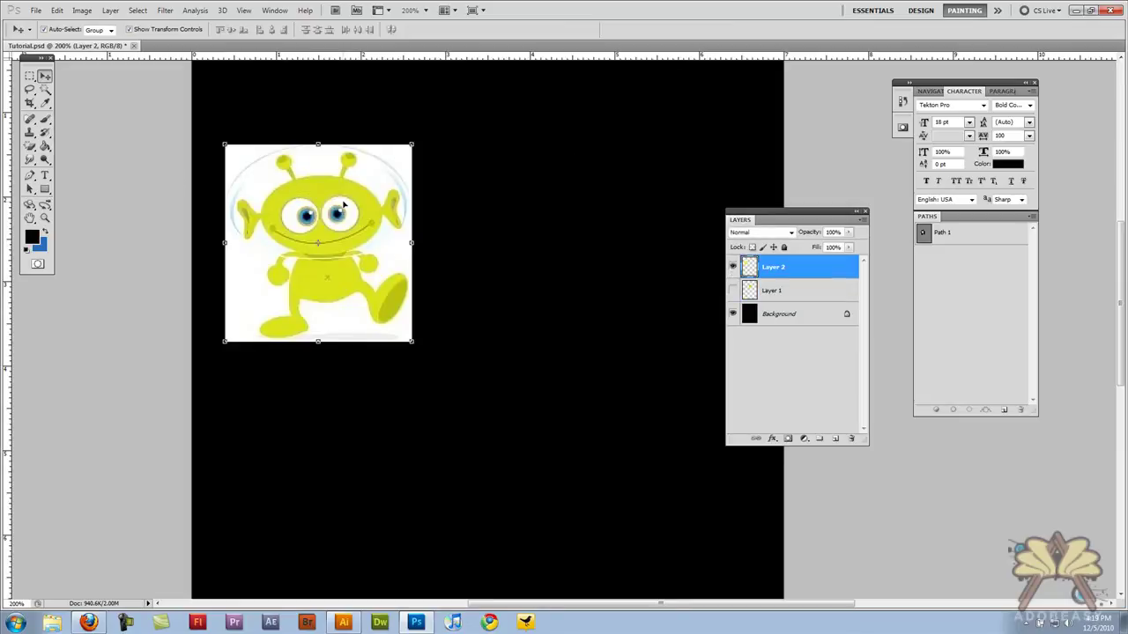
# - Try to remove the white background around the alien on Layer 2 with the Magic Eraser
pyautogui.click(29, 148)
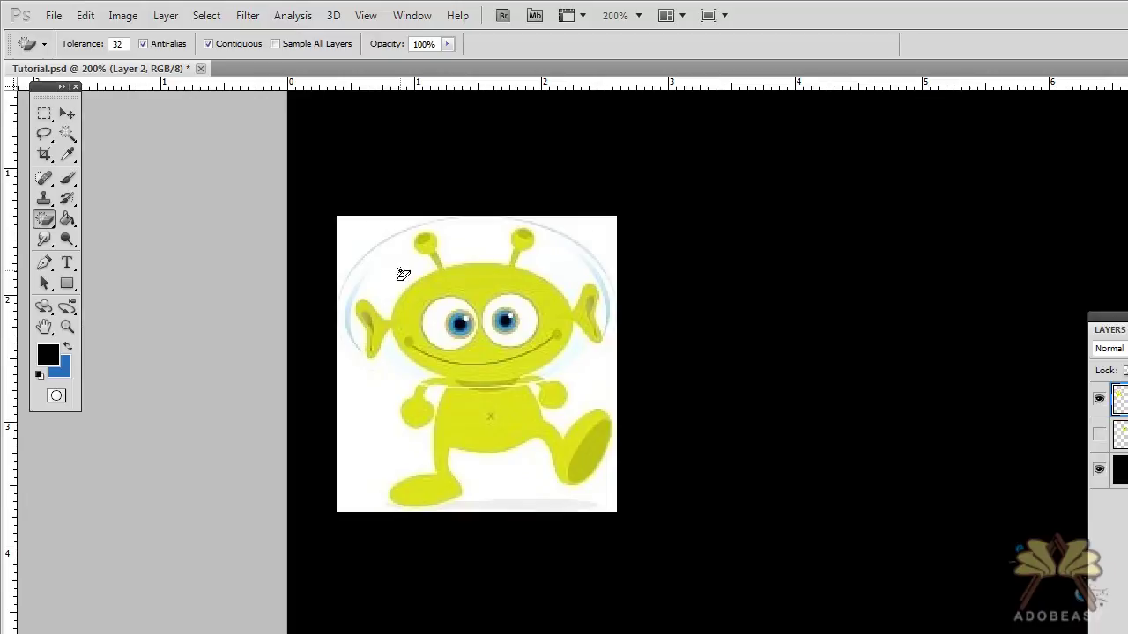
pyautogui.click(402, 275)
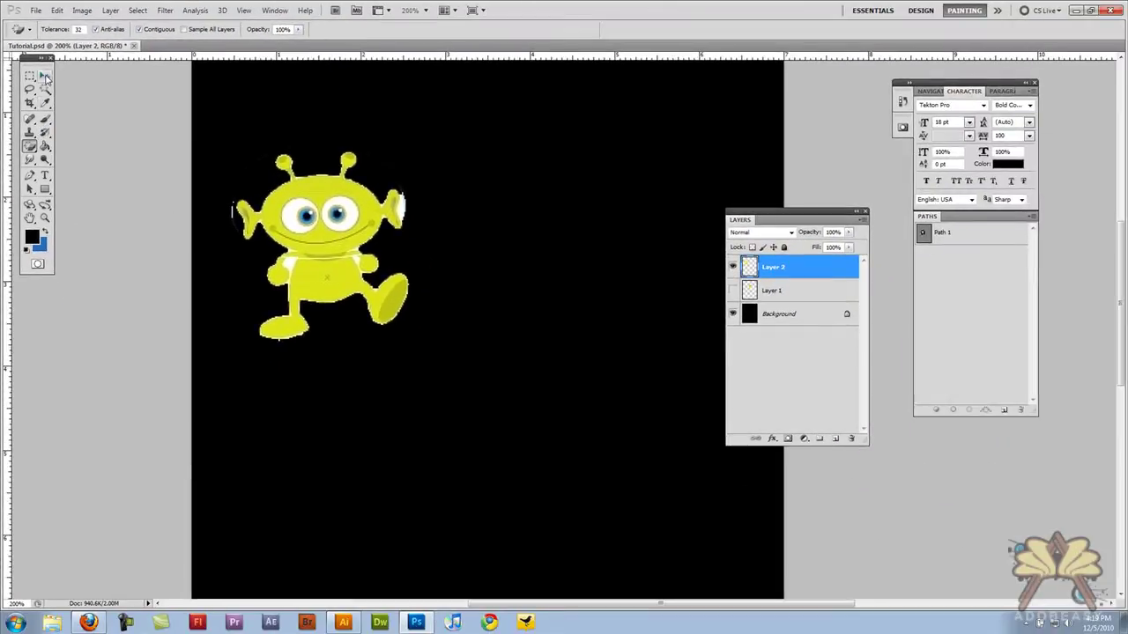
pyautogui.click(46, 78)
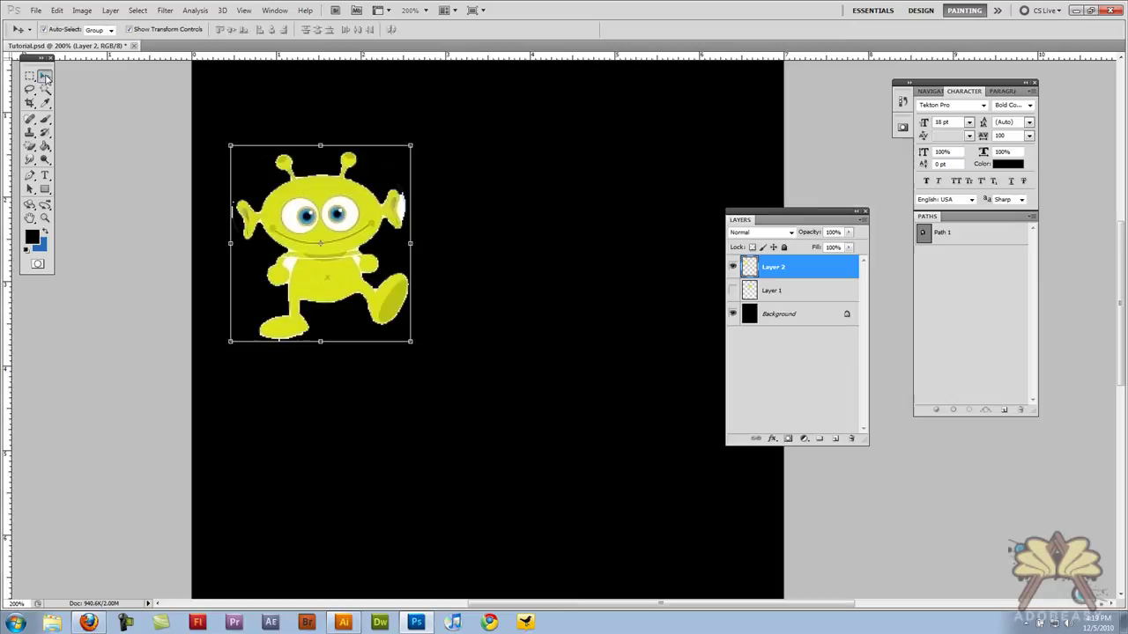
pyautogui.hotkey('ctrl', 'z')
# - Draw a small sample Pen path beside the alien's left antenna as a new path, load it as a selection, and deselect
pyautogui.click(45, 216)
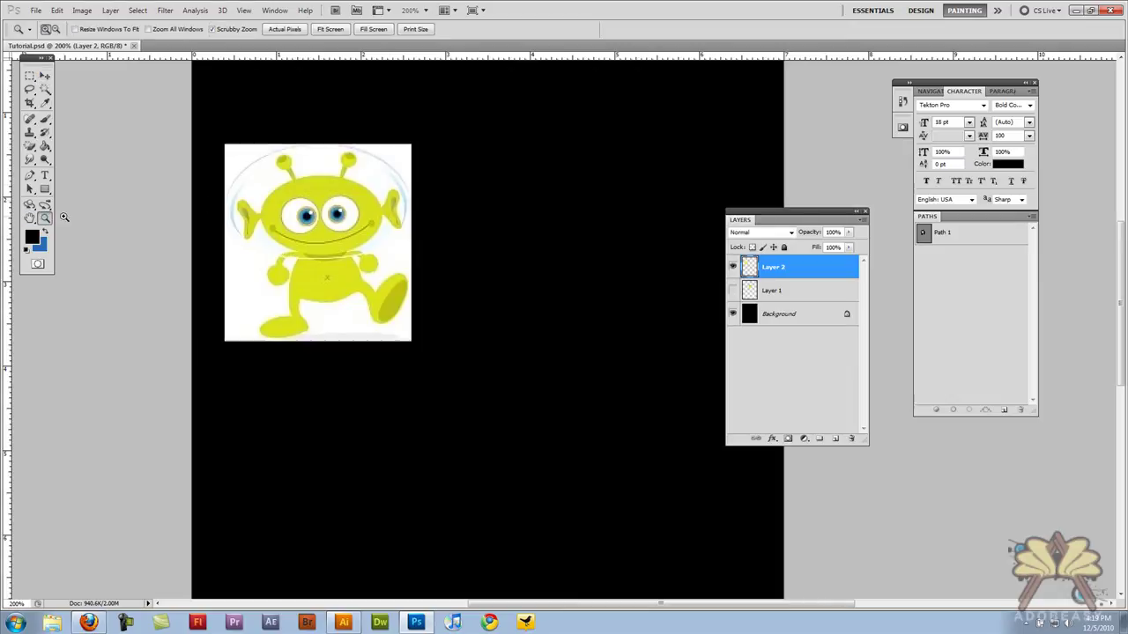
pyautogui.moveTo(331, 173); pyautogui.dragTo(585, 169)
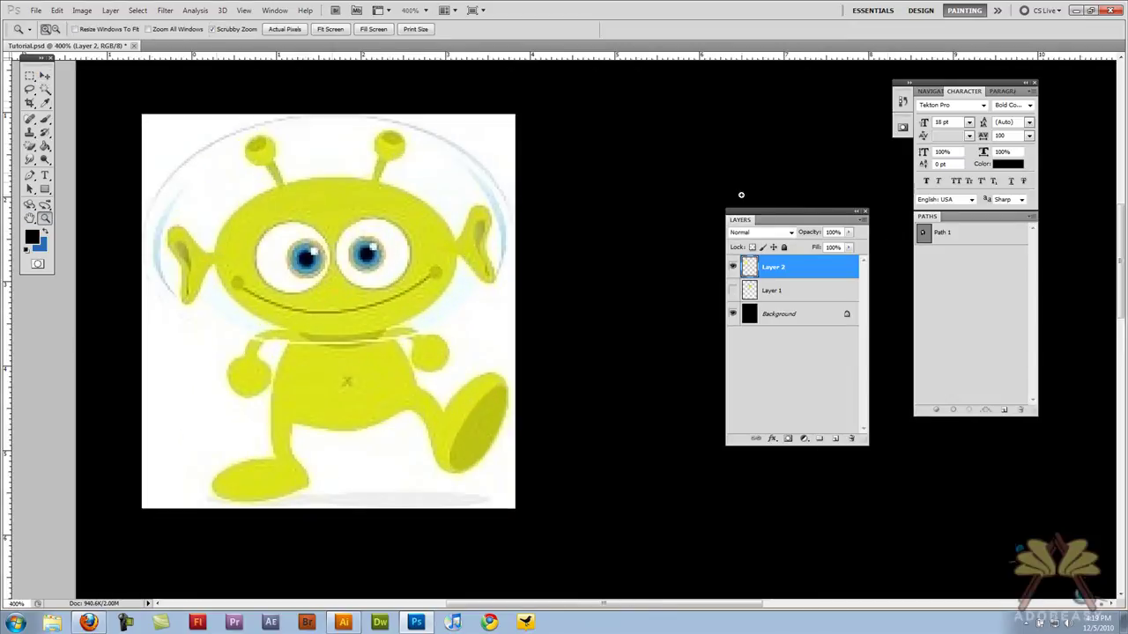
pyautogui.click(29, 175)
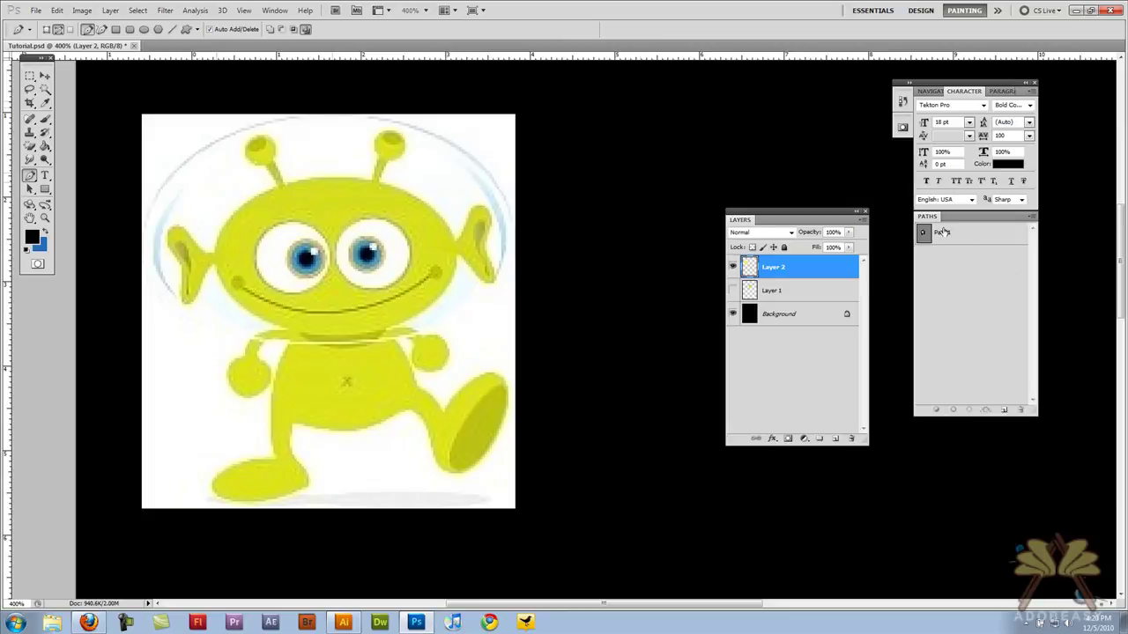
pyautogui.click(1006, 410)
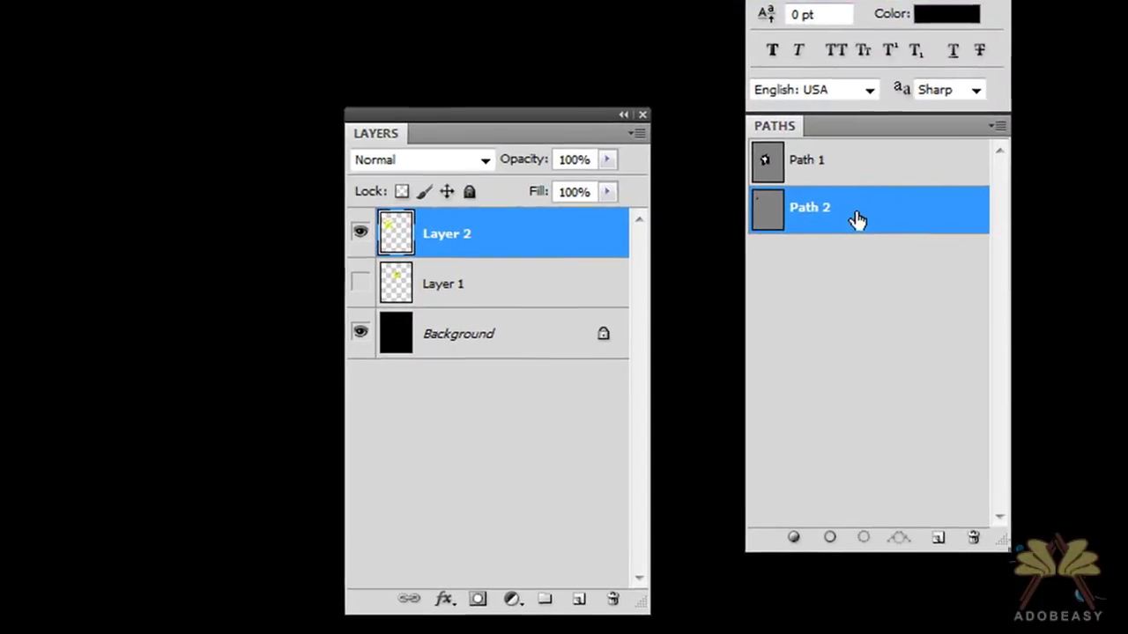
pyautogui.moveTo(966, 261); pyautogui.dragTo(972, 411)
pyautogui.moveTo(870, 540); pyautogui.dragTo(864, 536)
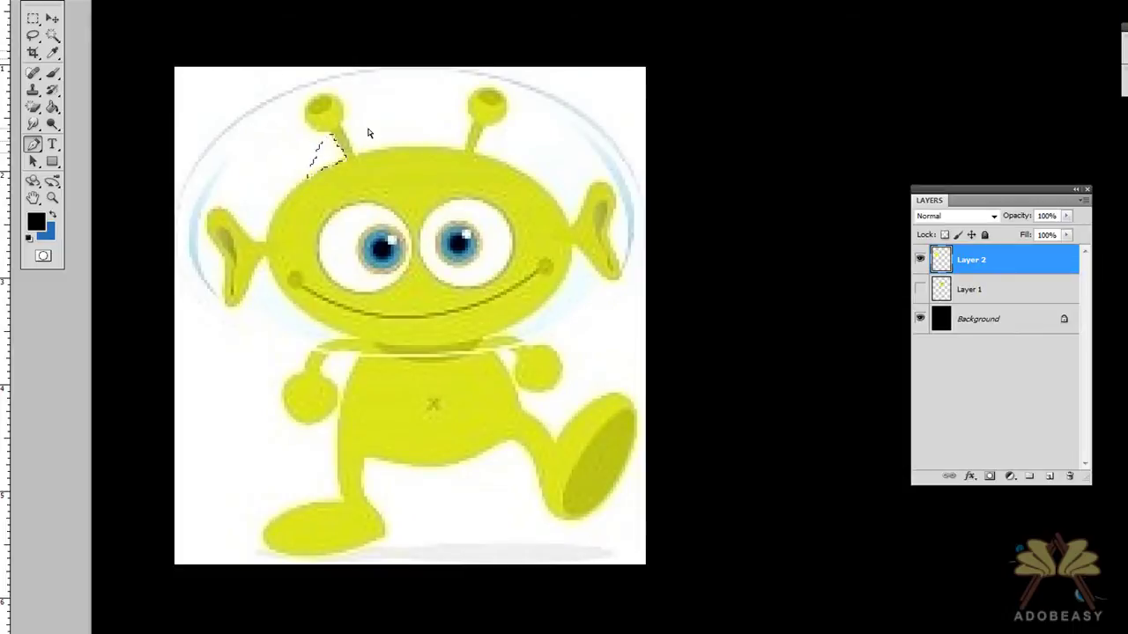
pyautogui.hotkey('ctrl', 'd')
# - Hide Layer 2 and bring the cut-out alien on Layer 1 fully into view
pyautogui.click(920, 259)
pyautogui.click(920, 289)
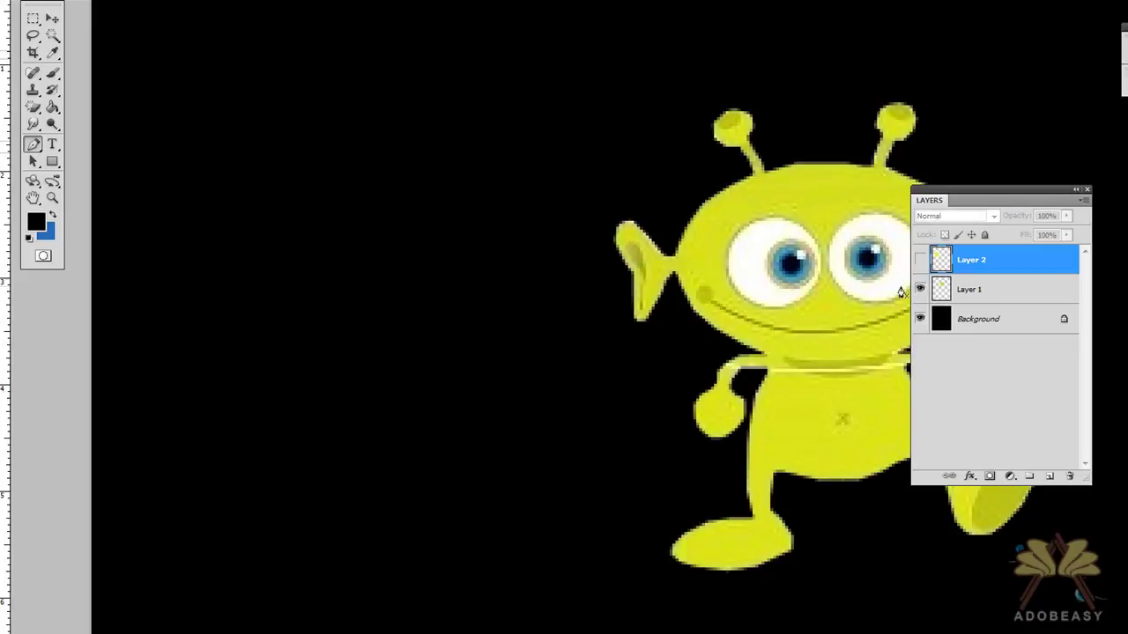
pyautogui.click(52, 197)
pyautogui.keyDown('alt'); pyautogui.click(807, 293); pyautogui.keyUp('alt')
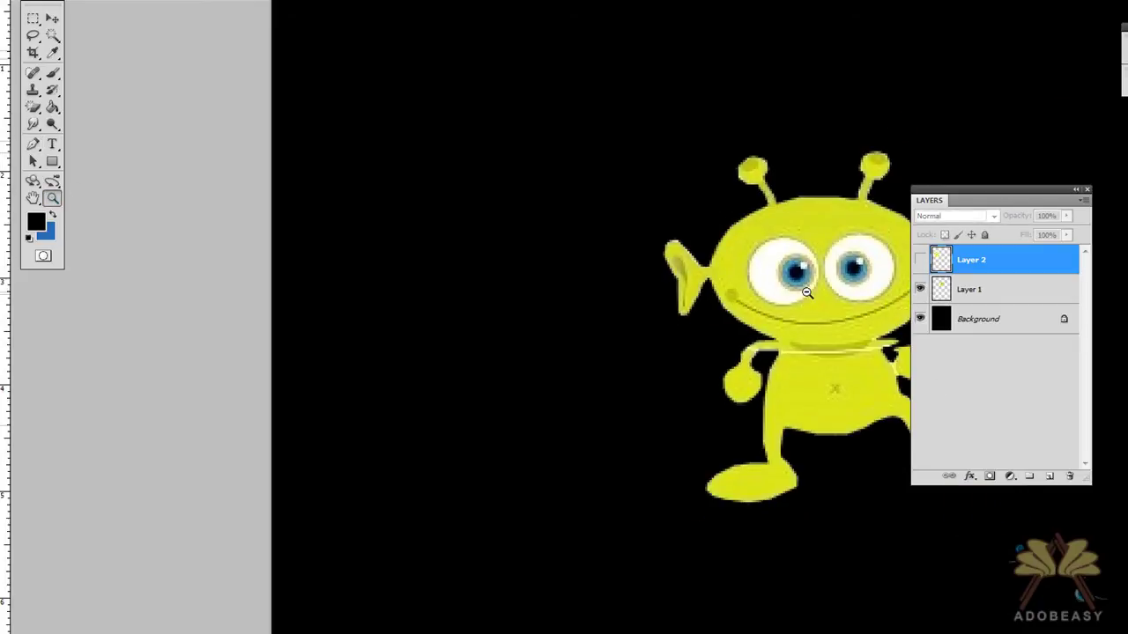
pyautogui.moveTo(985, 201); pyautogui.dragTo(443, 123)
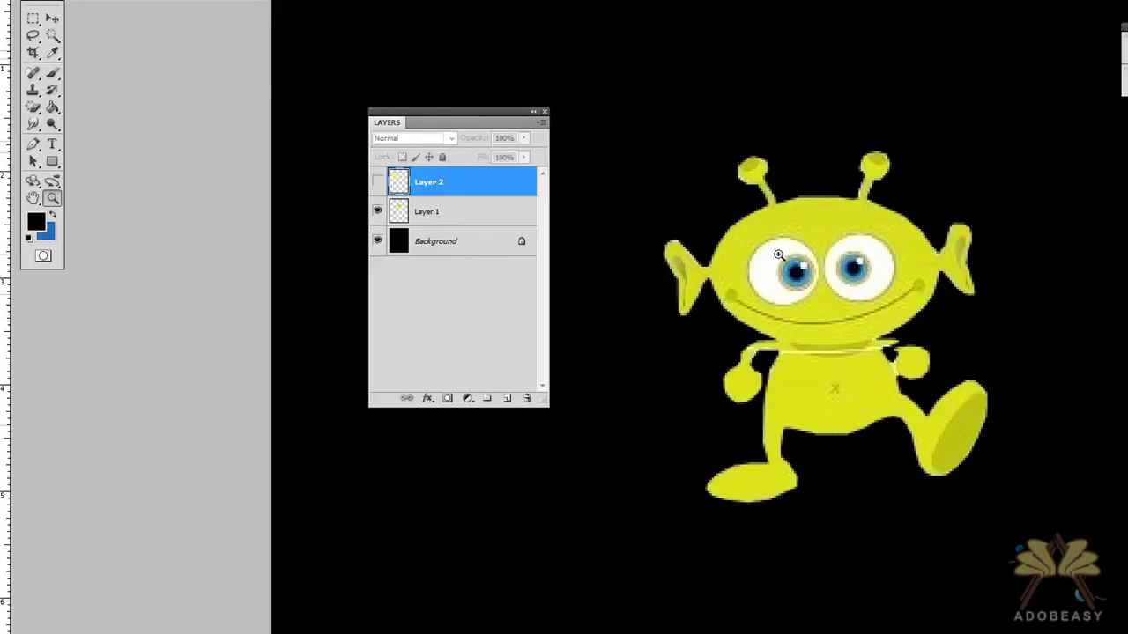
# - Add an Inner Shadow to Layer 1 with Normal blend mode and a size of 5 px
pyautogui.click(459, 213)
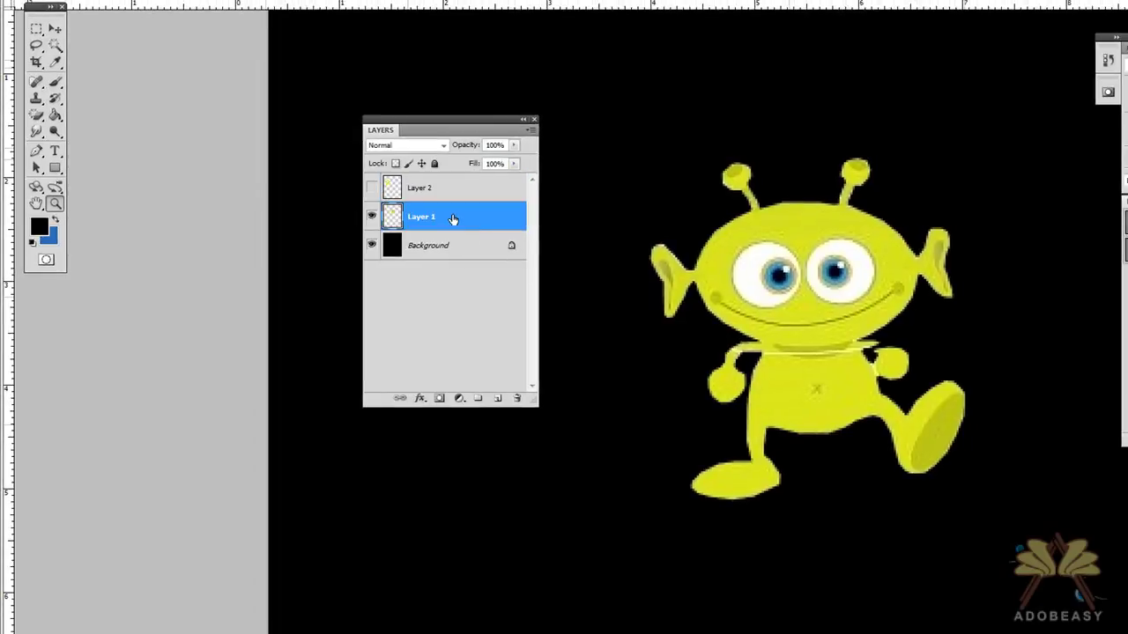
pyautogui.rightClick(463, 214)
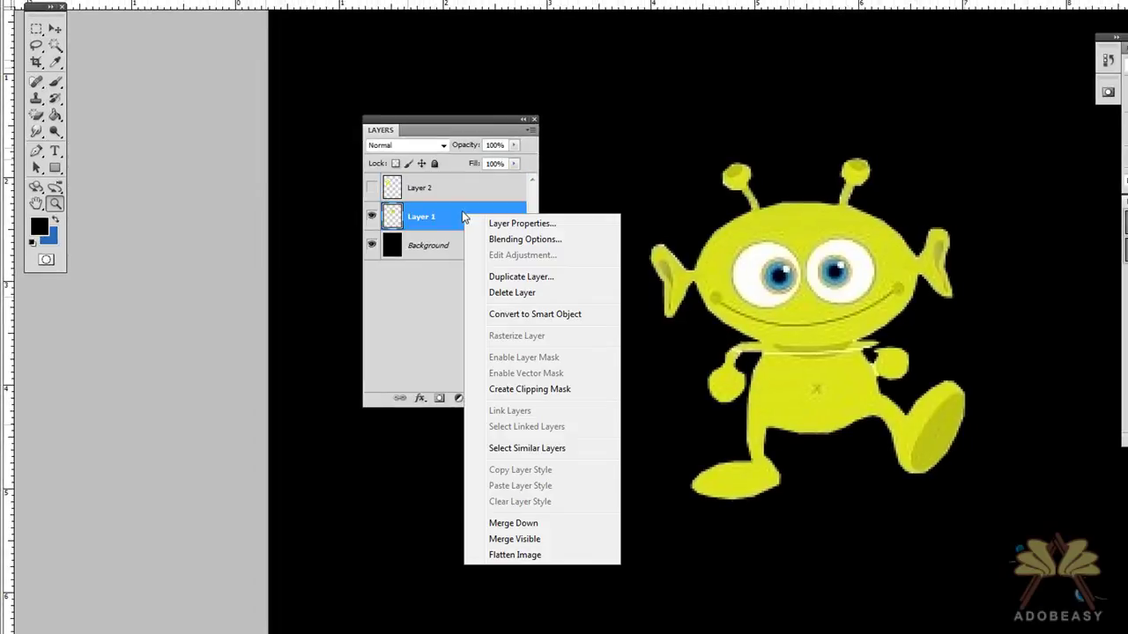
pyautogui.click(509, 242)
pyautogui.moveTo(714, 177); pyautogui.dragTo(97, 180)
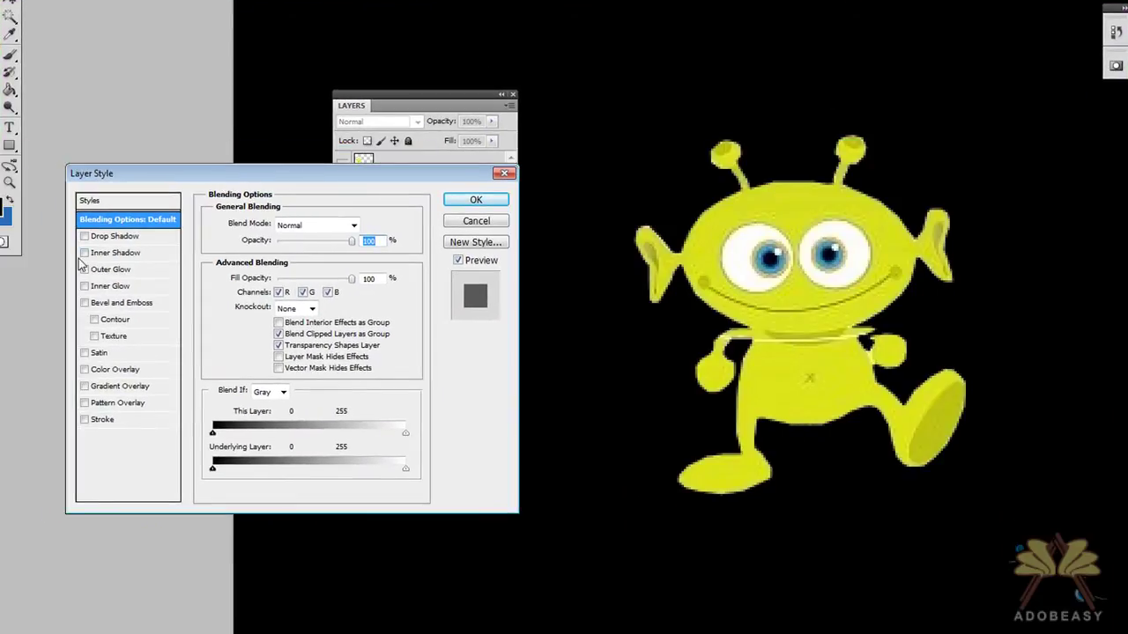
pyautogui.click(118, 254)
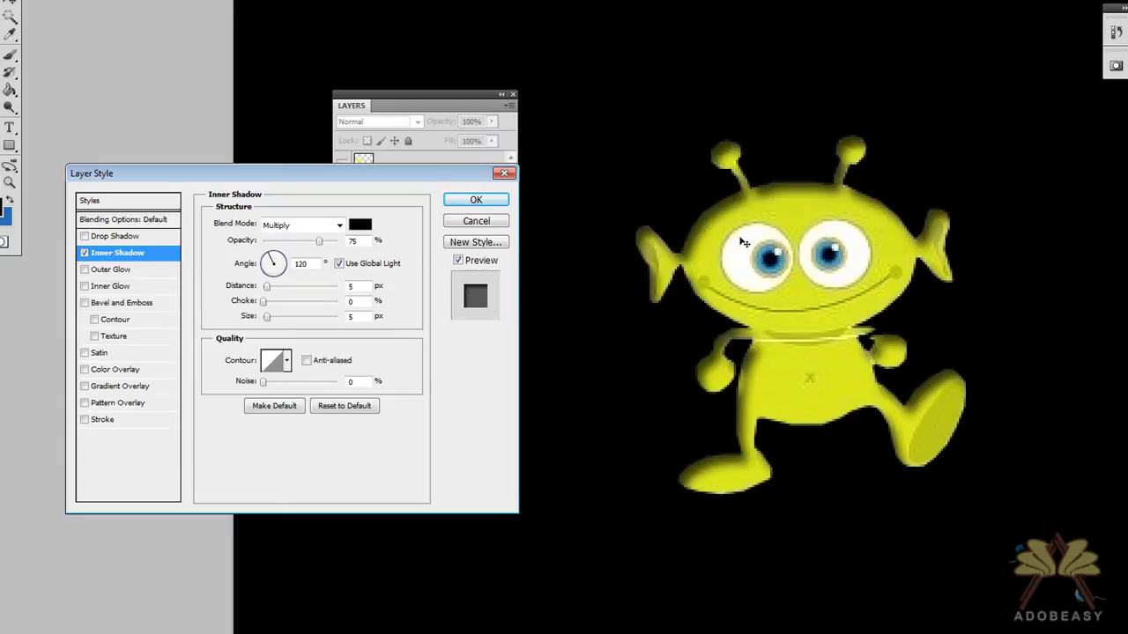
pyautogui.click(333, 226)
pyautogui.click(295, 239)
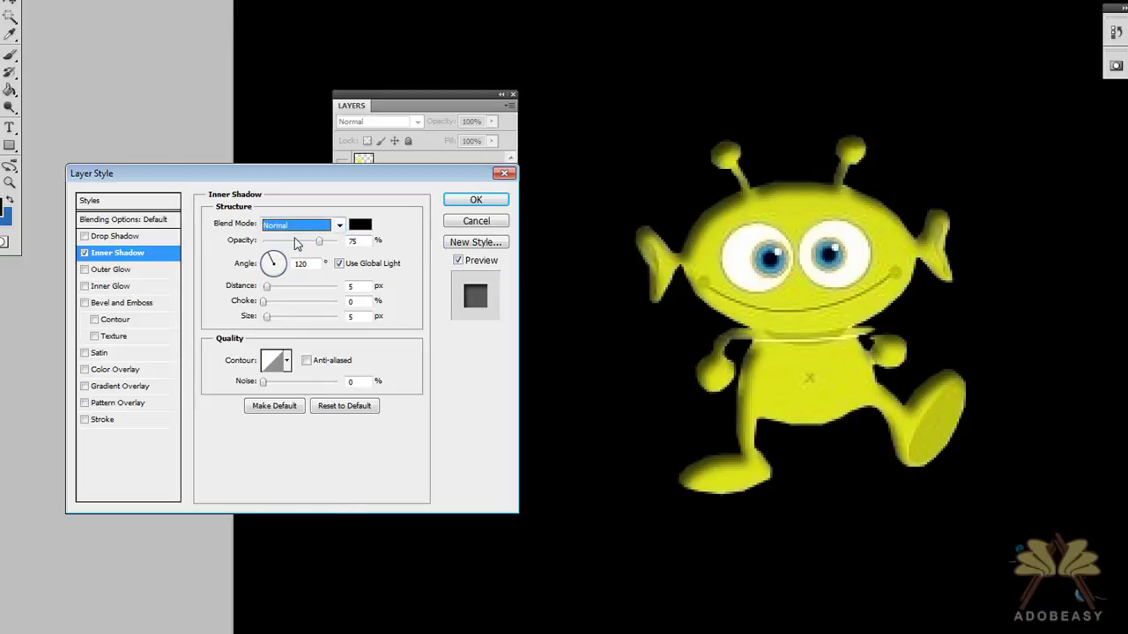
pyautogui.click(267, 317)
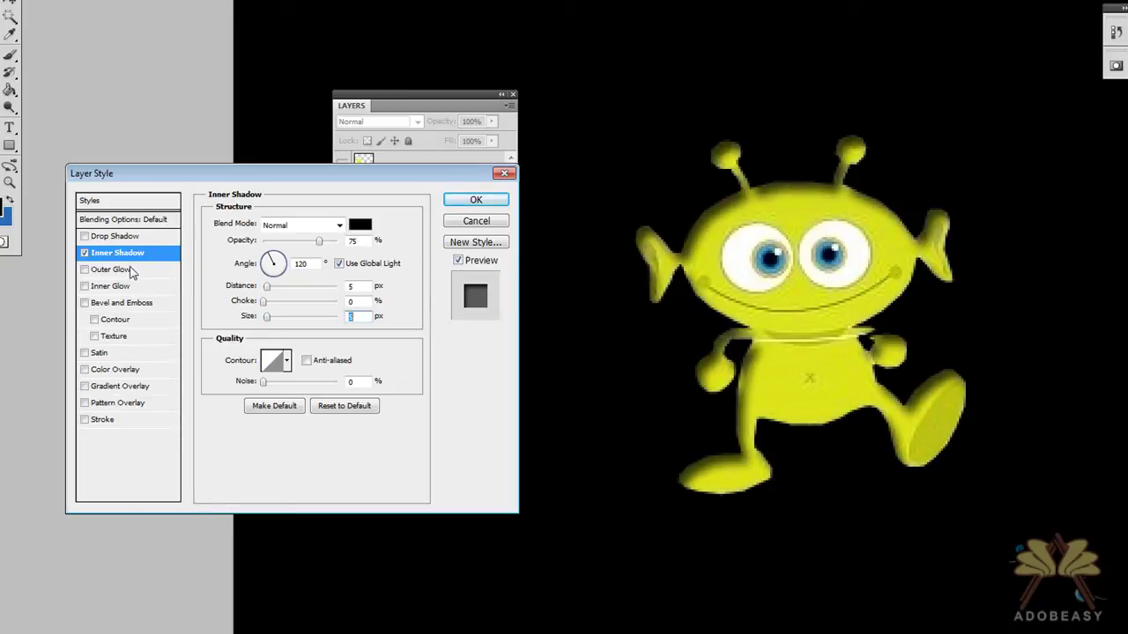
# - Add an Outer Glow with Normal blend mode, 66% opacity and a size of 10 px, and apply the layer style
pyautogui.click(113, 273)
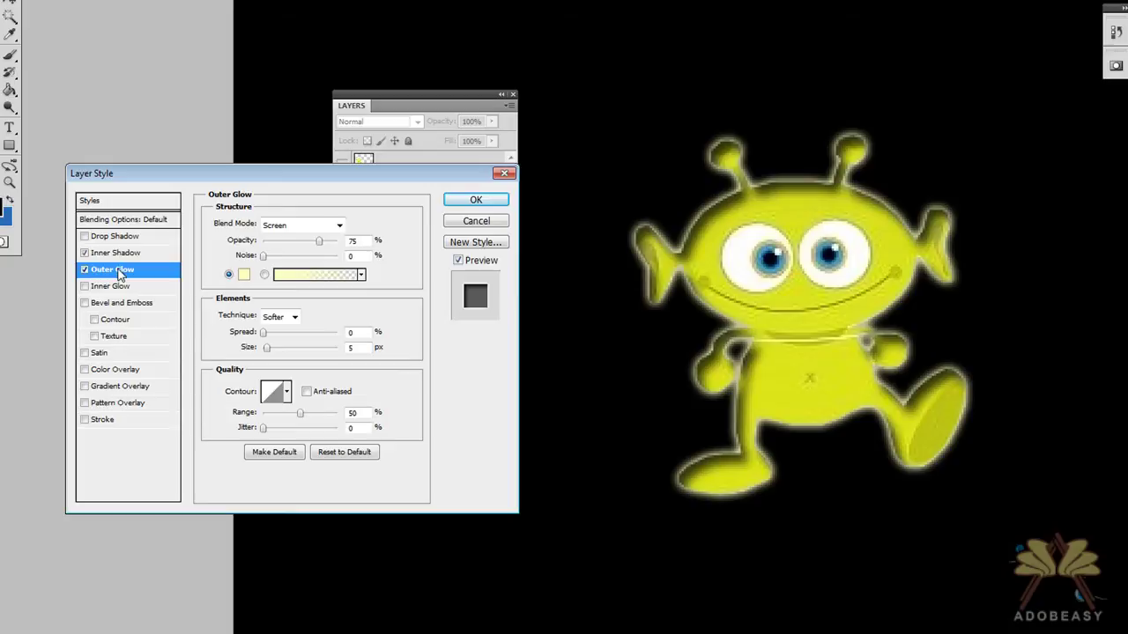
pyautogui.click(306, 226)
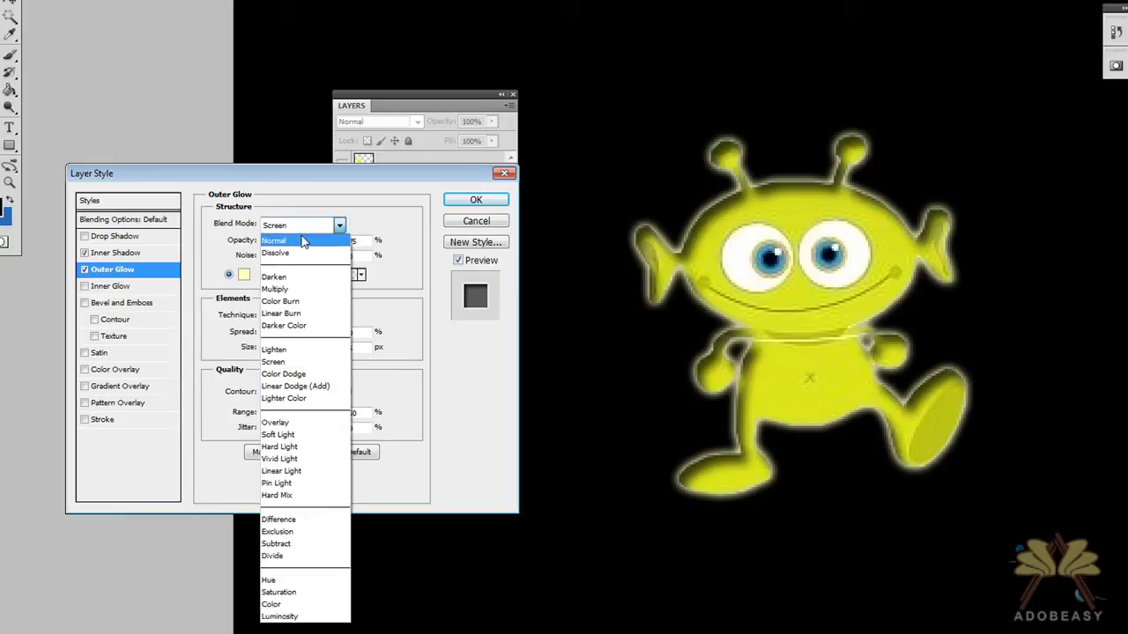
pyautogui.click(275, 241)
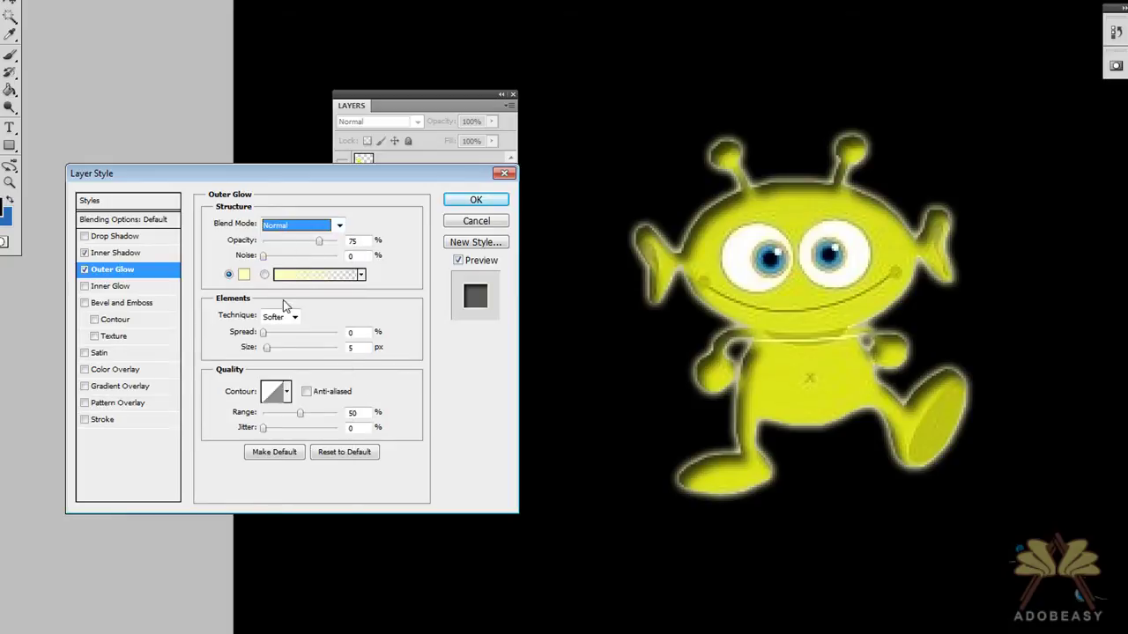
pyautogui.moveTo(267, 345); pyautogui.dragTo(274, 346)
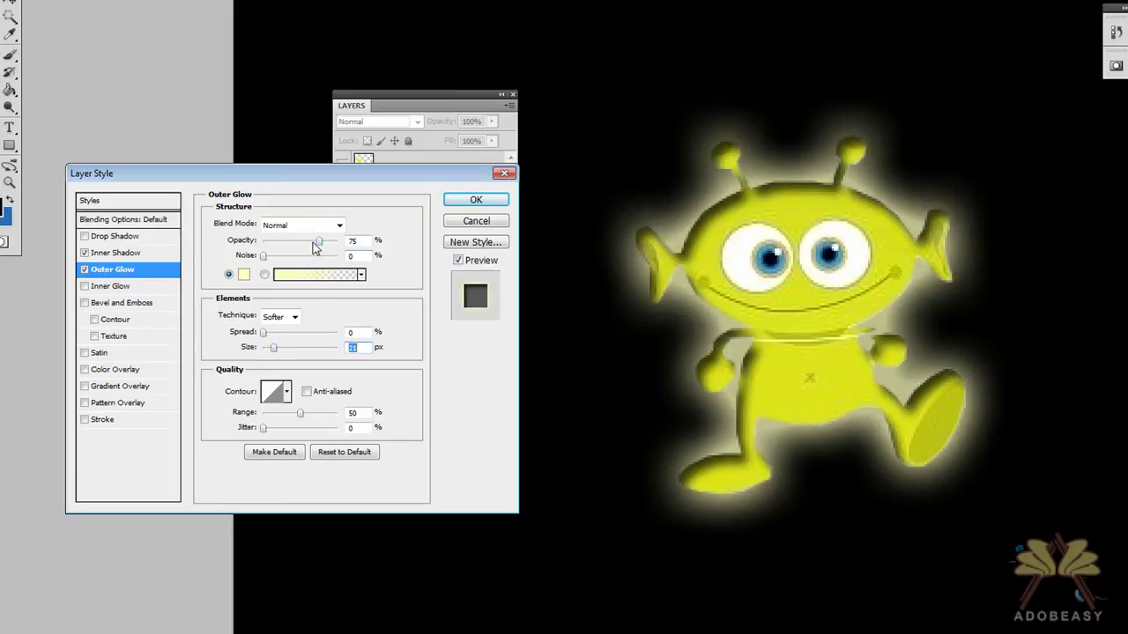
pyautogui.moveTo(313, 243); pyautogui.dragTo(306, 242)
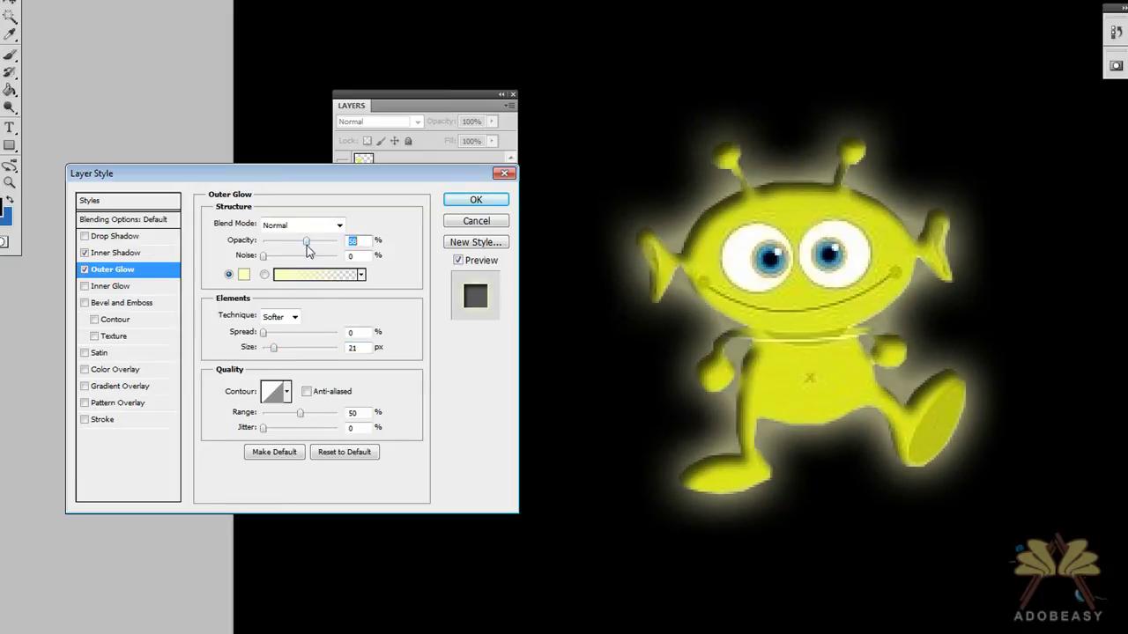
pyautogui.moveTo(272, 350); pyautogui.dragTo(269, 349)
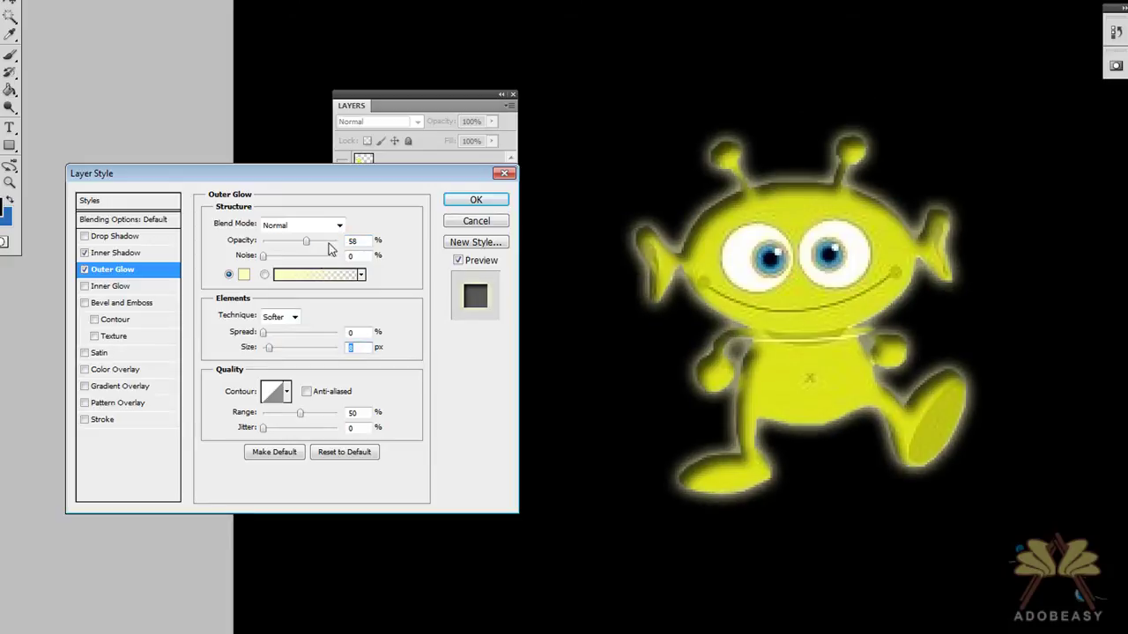
pyautogui.moveTo(306, 241)
pyautogui.mouseDown()
pyautogui.moveTo(321, 241)
pyautogui.moveTo(312, 241)
pyautogui.mouseUp()
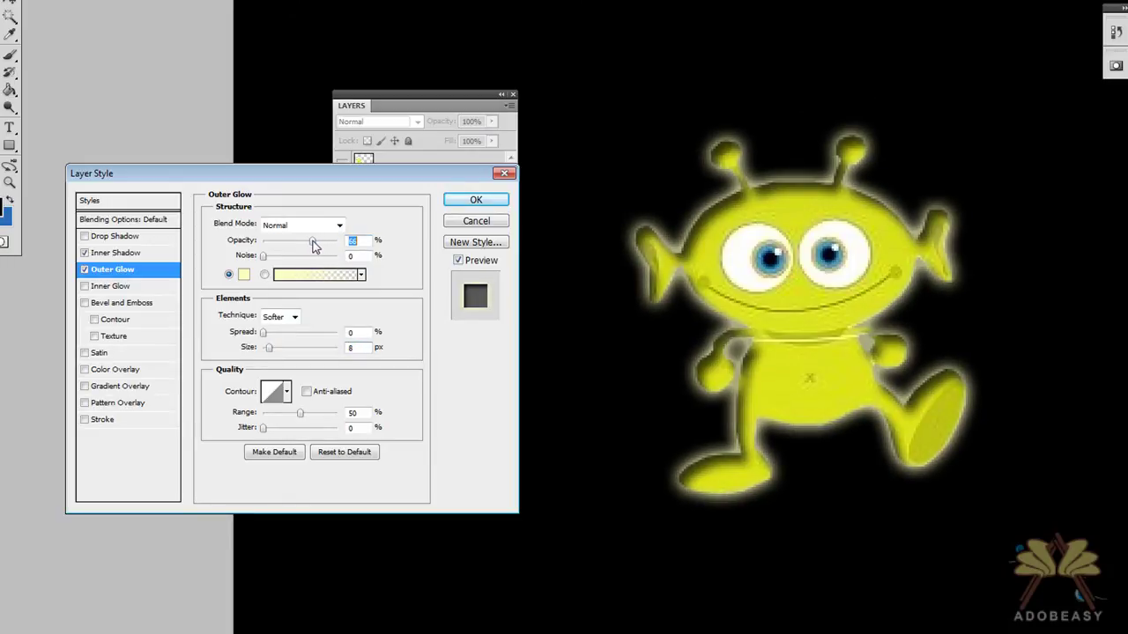
pyautogui.moveTo(272, 351); pyautogui.dragTo(272, 350)
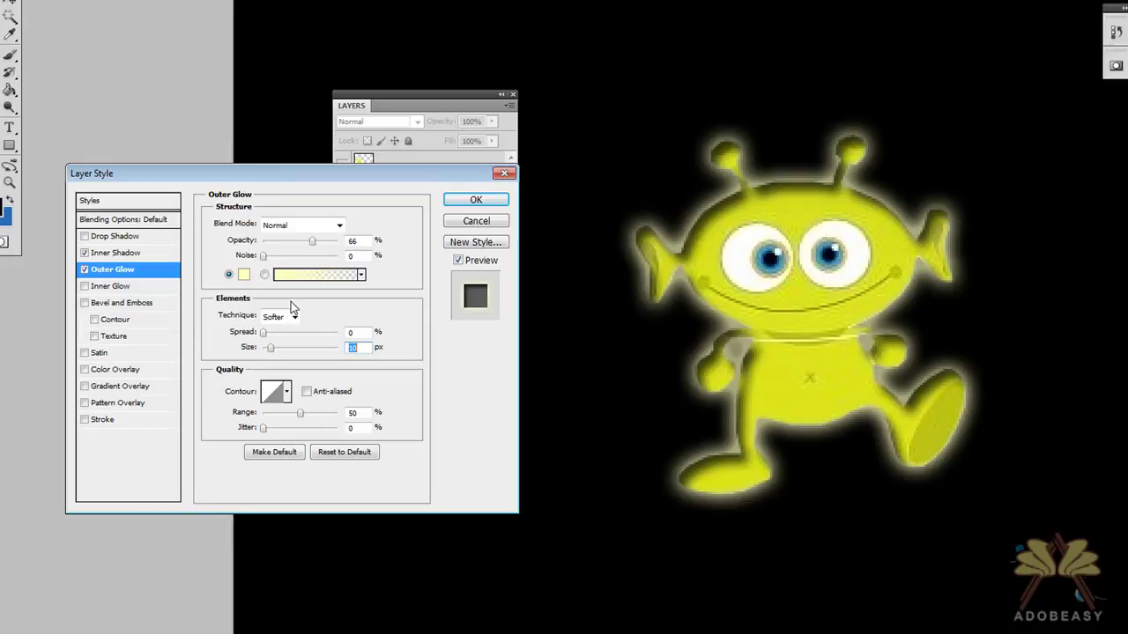
pyautogui.click(473, 200)
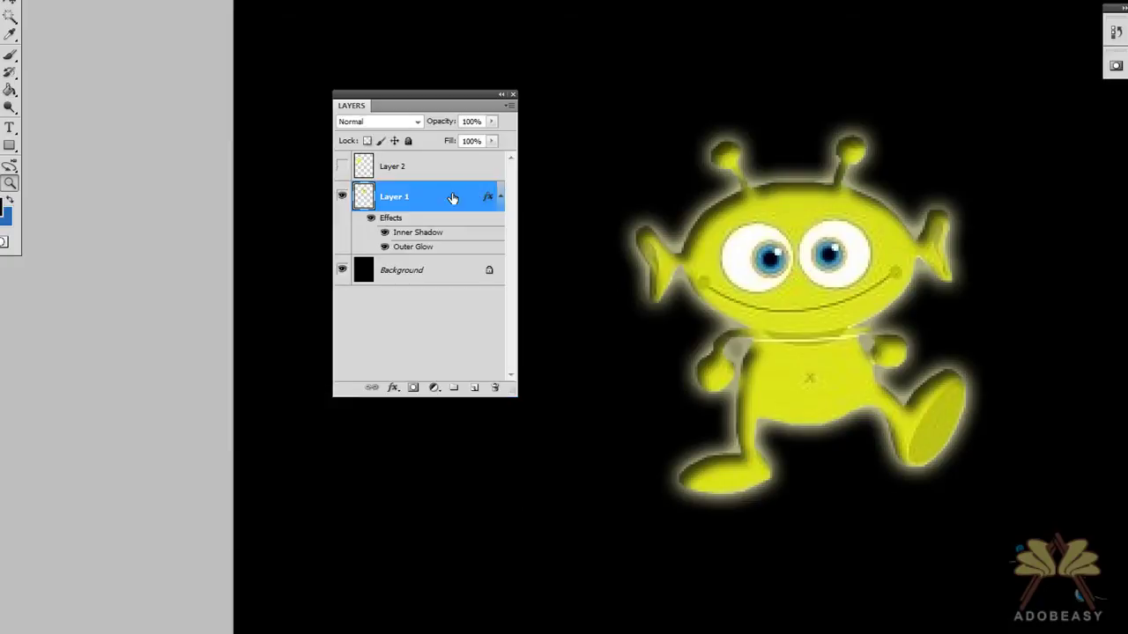
# - Examine the styled alien on the whole canvas, then inspect its antennae and glowing edges up close at 1200% zoom
pyautogui.keyDown('alt'); pyautogui.click(815, 296); pyautogui.keyUp('alt')
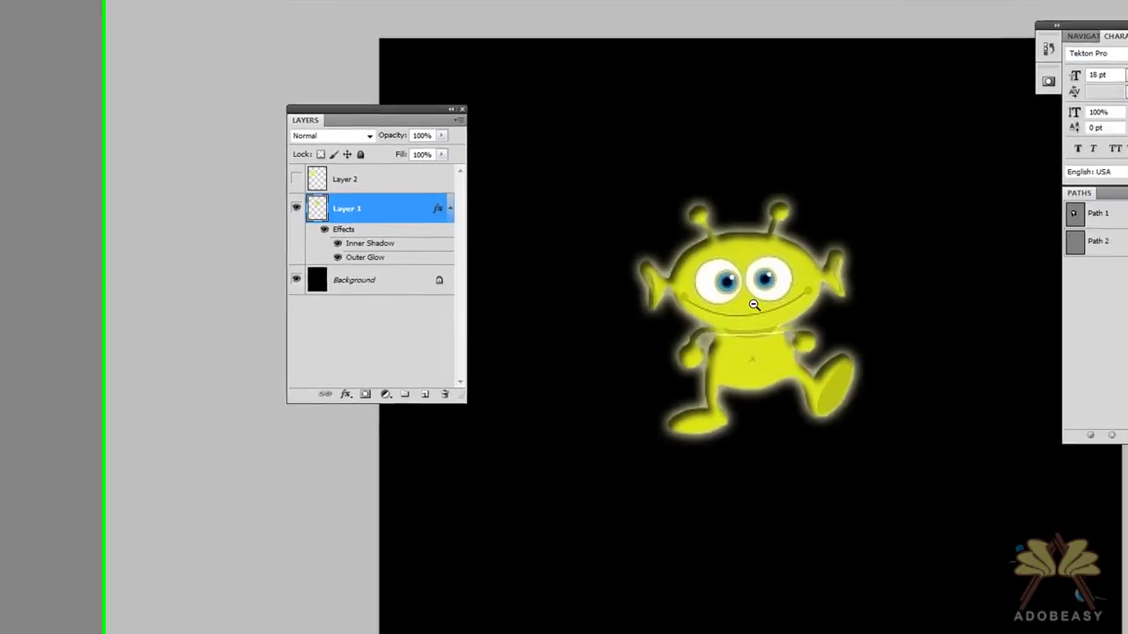
pyautogui.keyDown('alt'); pyautogui.click(628, 330); pyautogui.keyUp('alt')
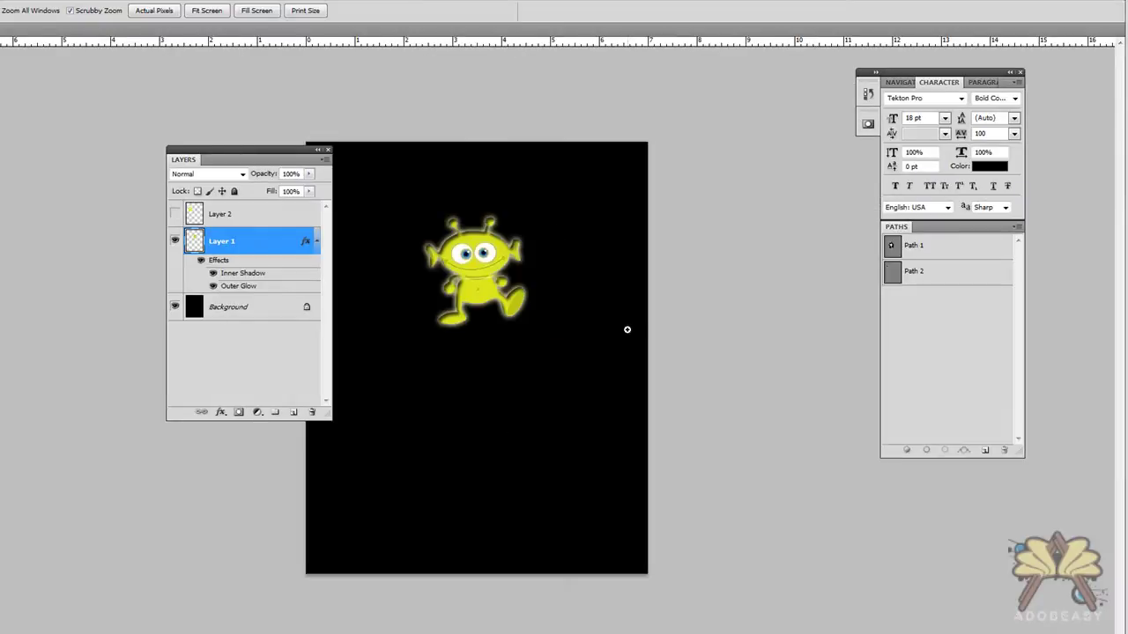
pyautogui.moveTo(239, 151); pyautogui.dragTo(146, 144)
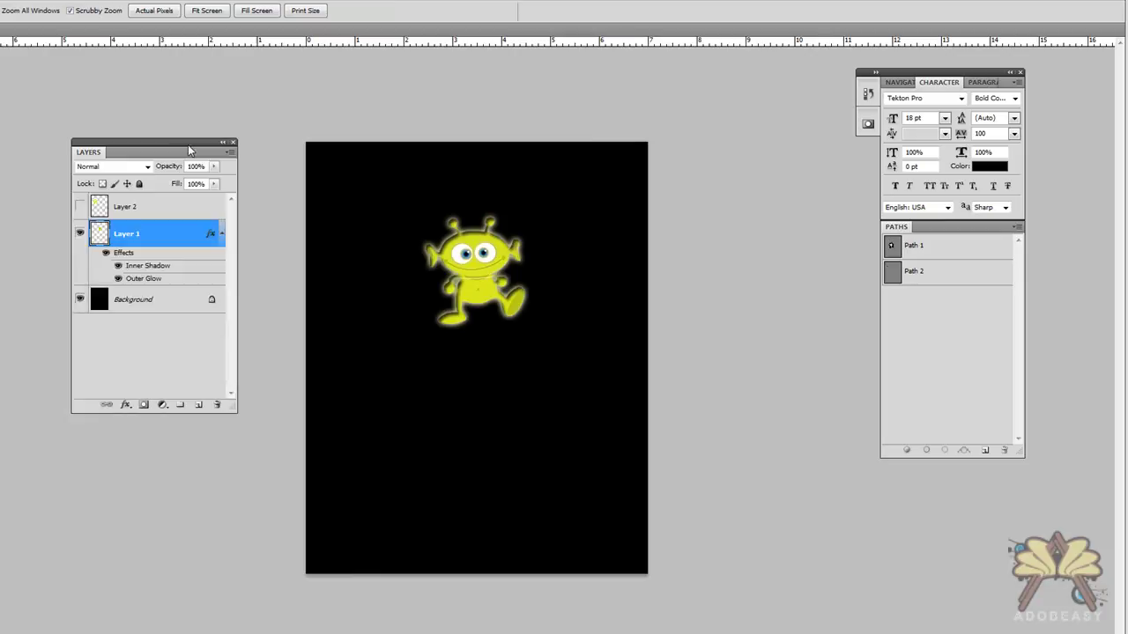
pyautogui.moveTo(194, 151); pyautogui.dragTo(122, 153)
pyautogui.moveTo(362, 169); pyautogui.dragTo(480, 329)
pyautogui.keyDown('alt'); pyautogui.click(393, 357); pyautogui.keyUp('alt')
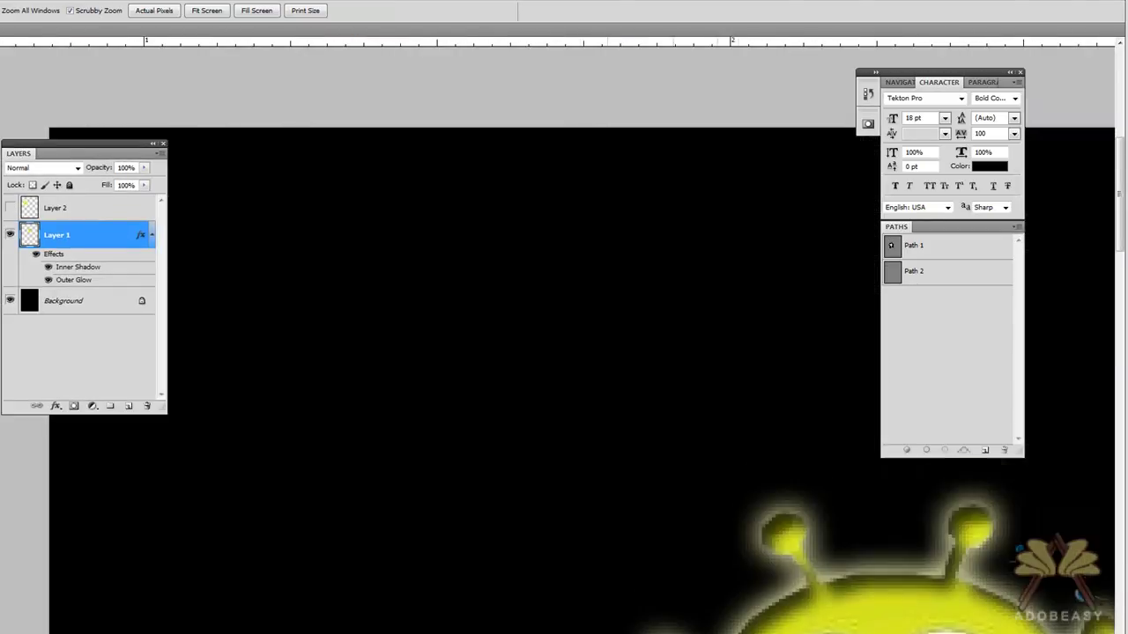
pyautogui.scroll(-2, 812, 622)
pyautogui.scroll(-1, 811, 622)
pyautogui.click(779, 520)
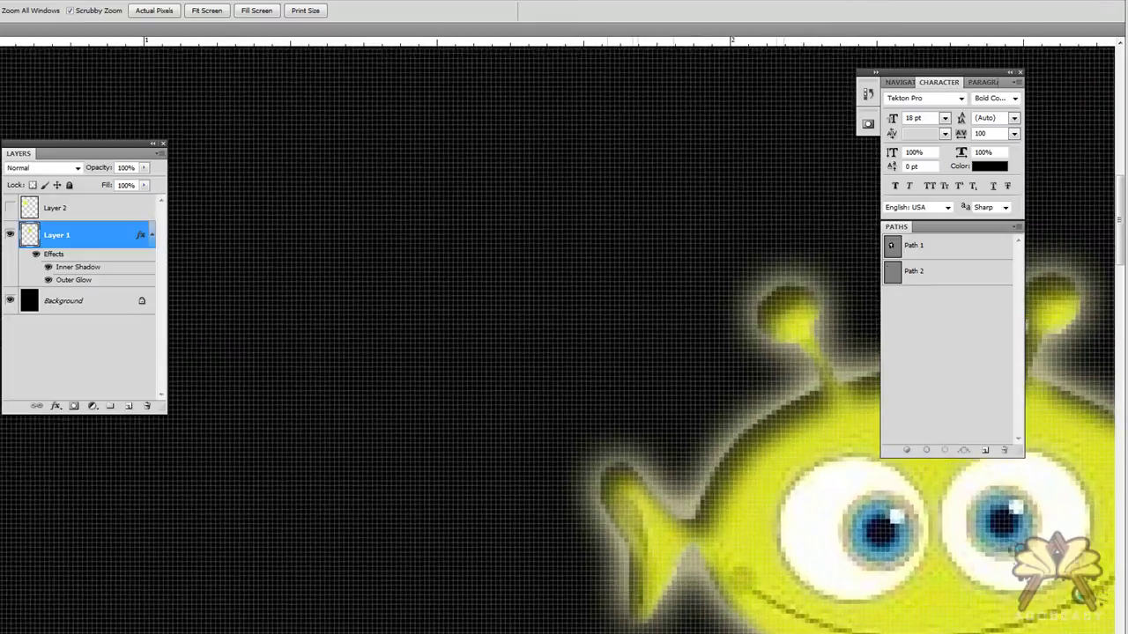
pyautogui.hscroll(6, 557, 340)
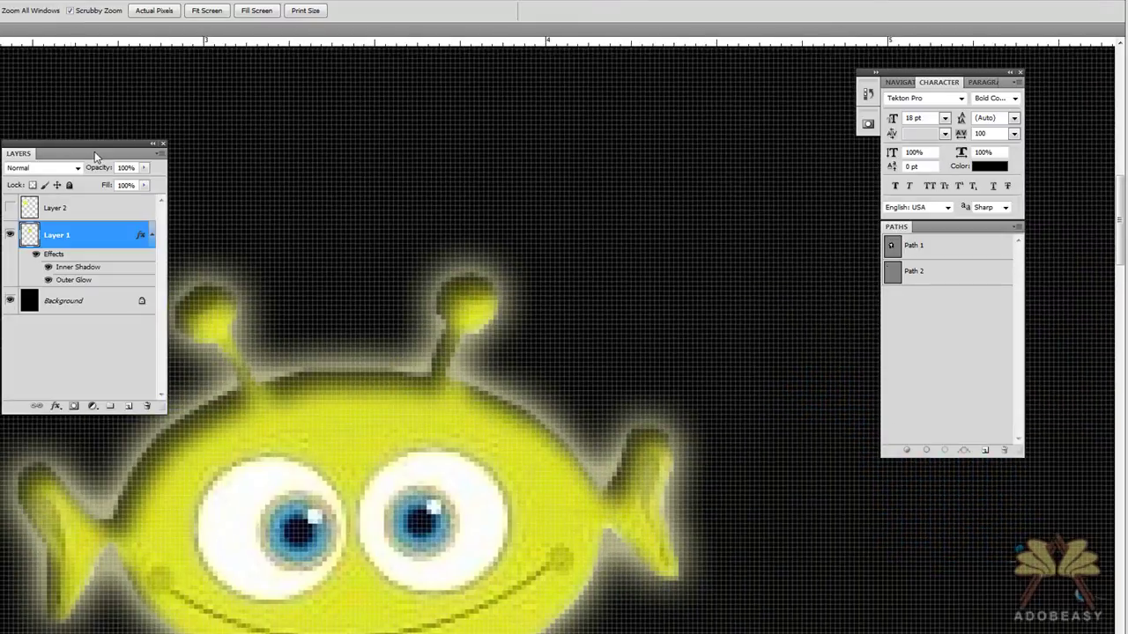
pyautogui.moveTo(95, 156); pyautogui.dragTo(782, 200)
pyautogui.moveTo(93, 395); pyautogui.dragTo(164, 438)
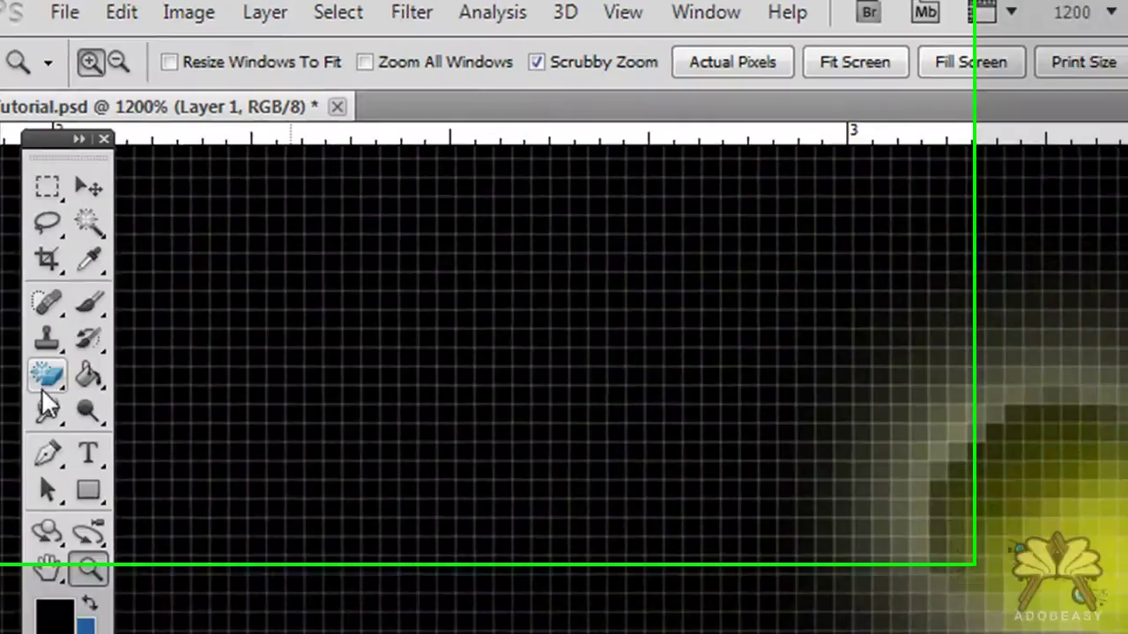
# - Switch to the Eraser Tool and give it a soft round brush of 11 px with 0% hardness
pyautogui.rightClick(44, 379)
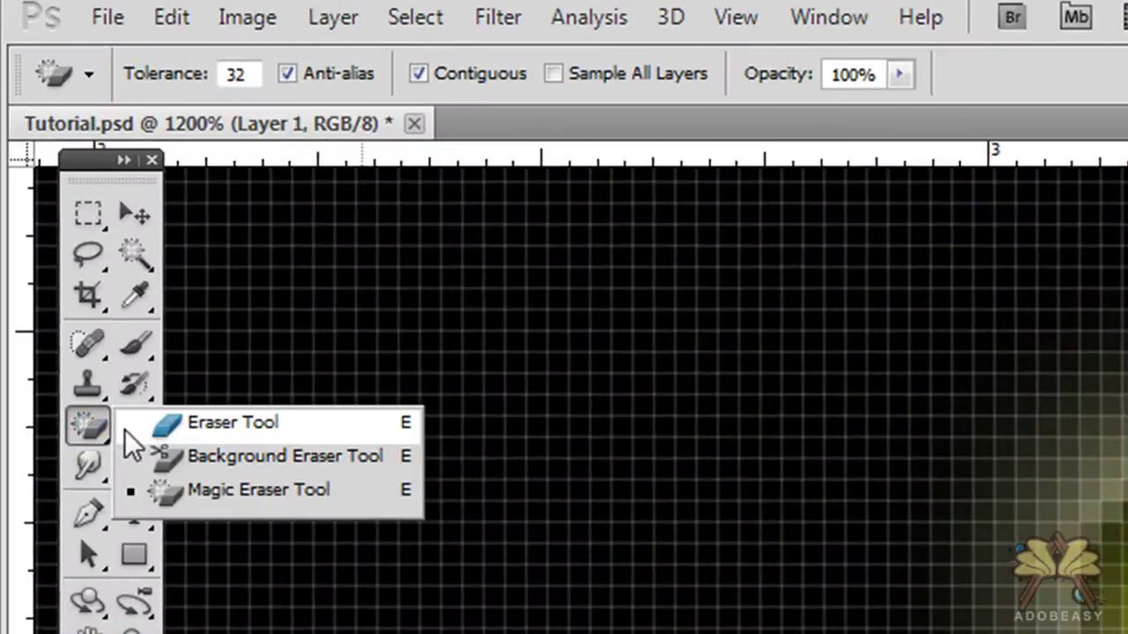
pyautogui.click(132, 377)
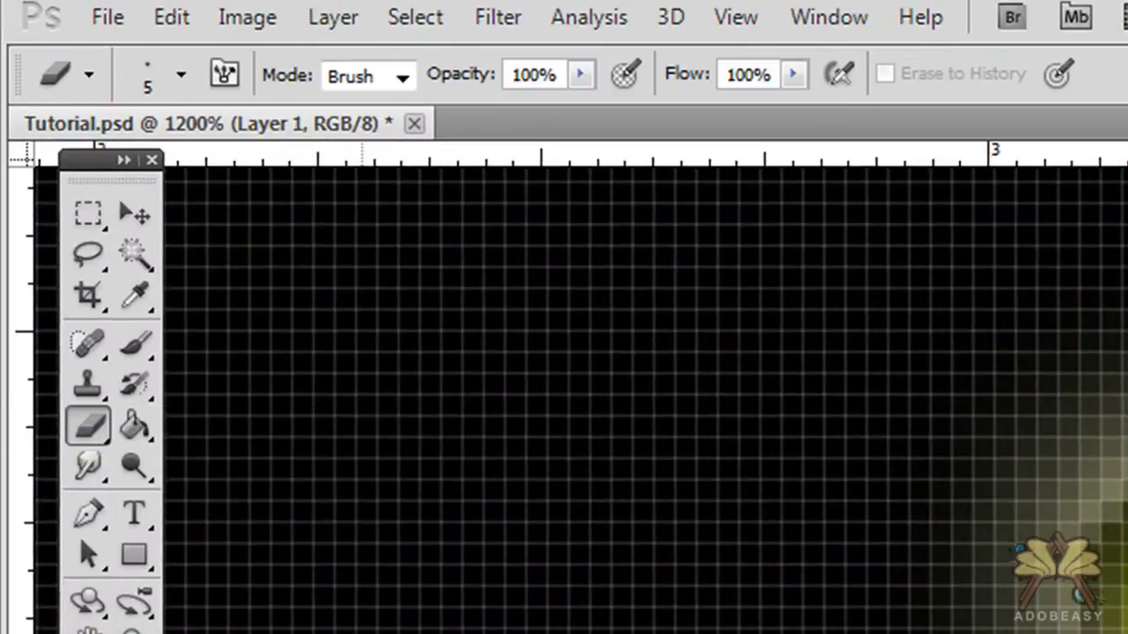
pyautogui.click(180, 75)
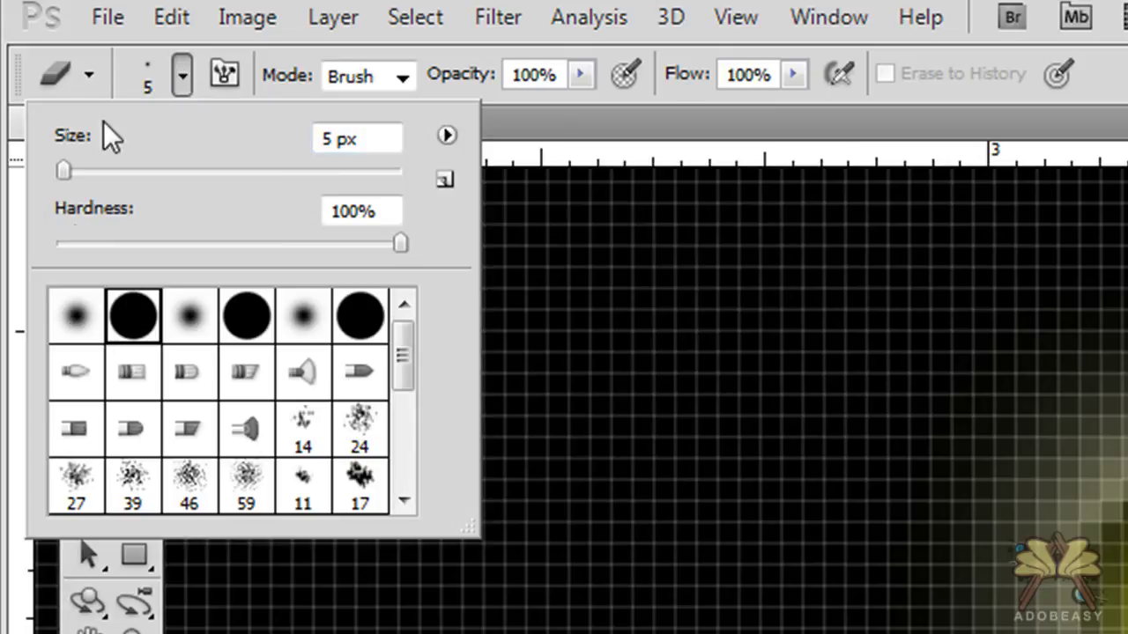
pyautogui.click(79, 319)
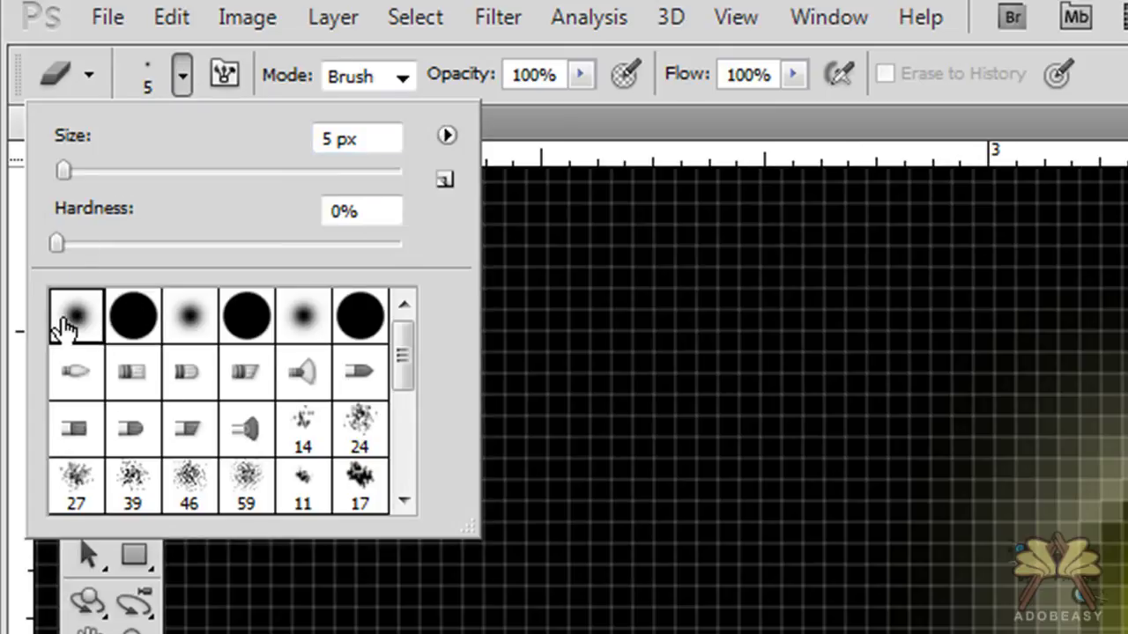
pyautogui.moveTo(63, 171); pyautogui.dragTo(74, 171)
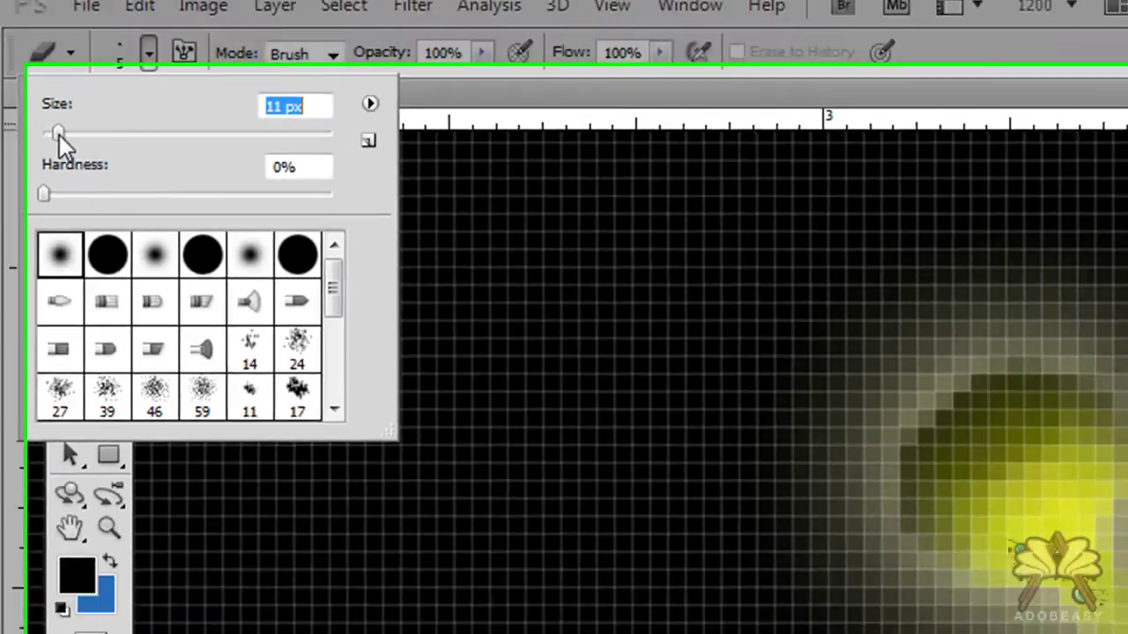
pyautogui.click(736, 5)
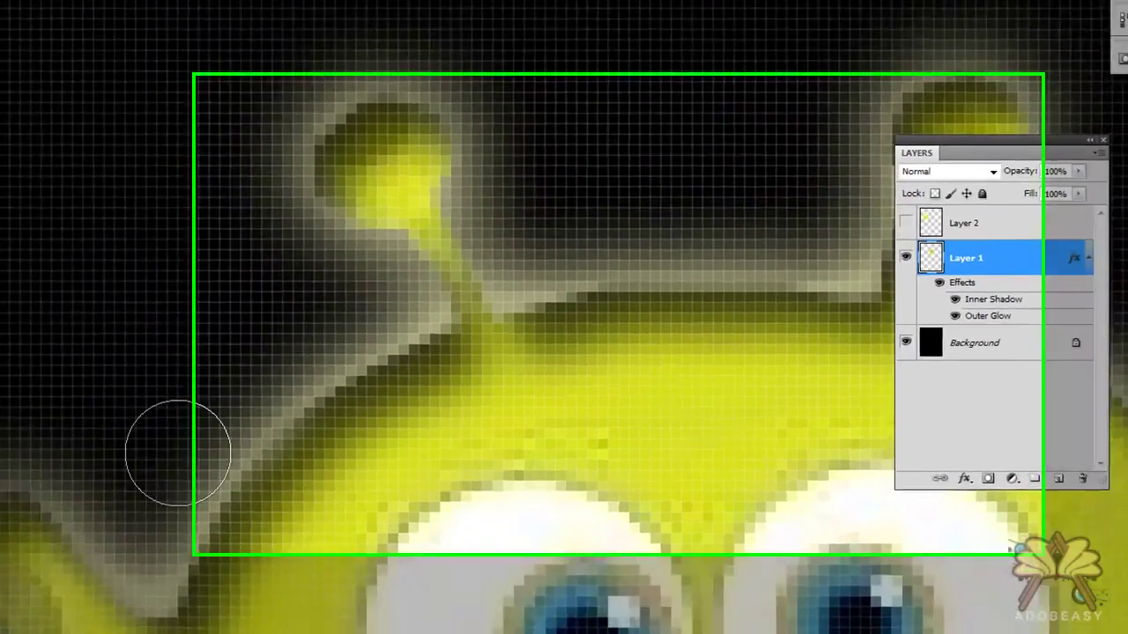
# - Move the glowing alien on Layer 1 down into the lower half of the black canvas
pyautogui.hotkey('ctrl', '1')
pyautogui.press('v')
pyautogui.moveTo(582, 191); pyautogui.dragTo(570, 457)
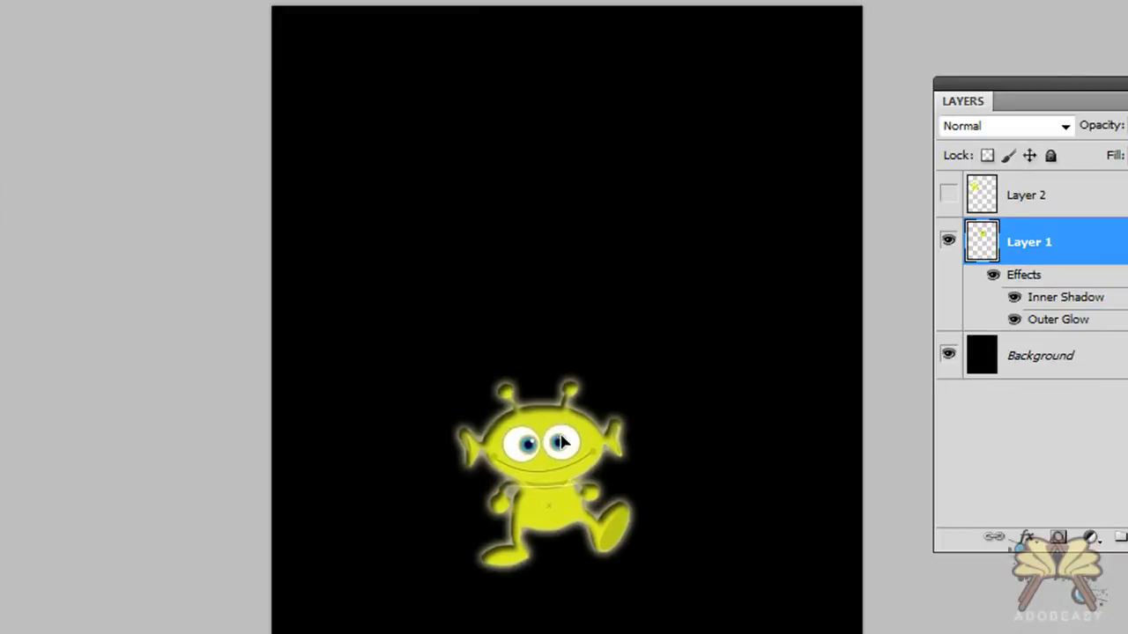
# - Add a new layer directly above the Background and make a full-width rectangular selection over the lower part of the canvas
pyautogui.click(1108, 380)
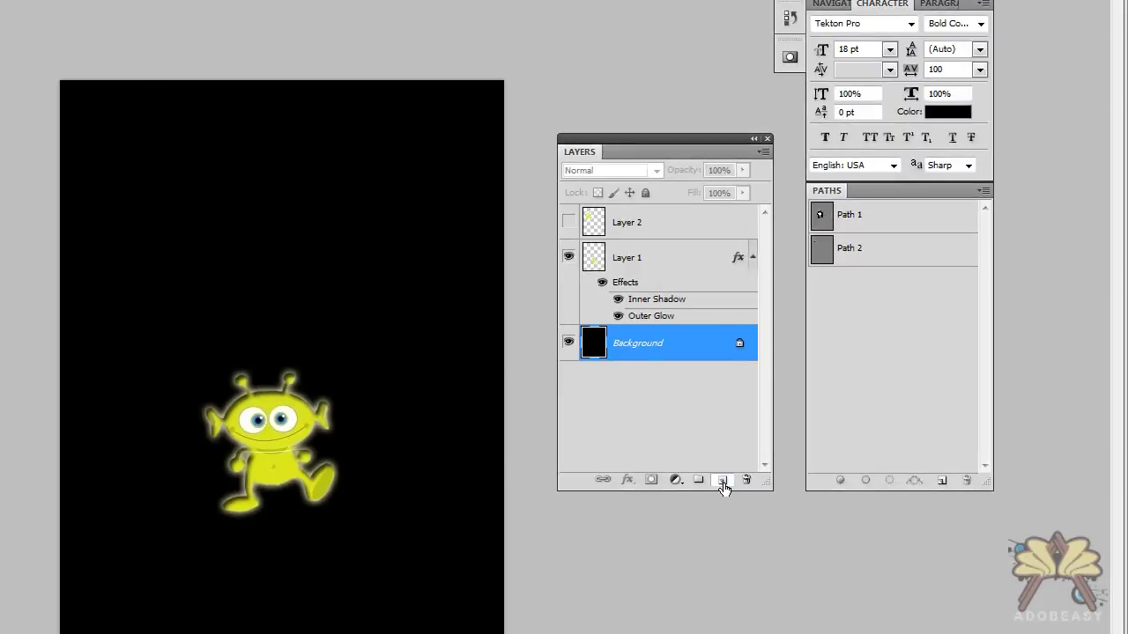
pyautogui.click(722, 481)
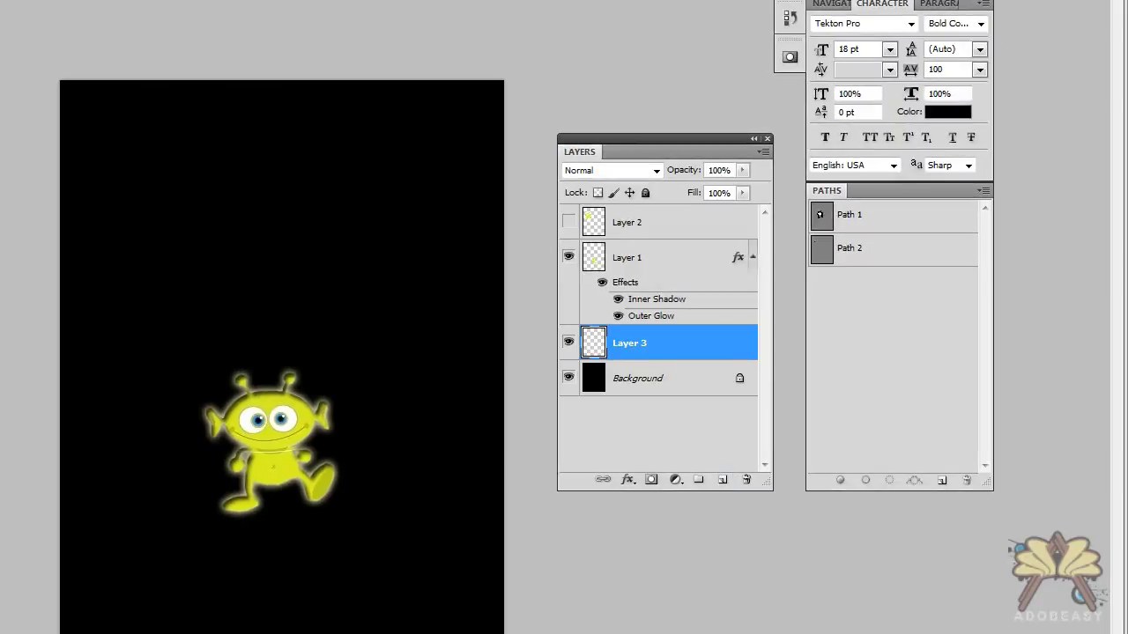
pyautogui.moveTo(635, 460); pyautogui.dragTo(695, 402)
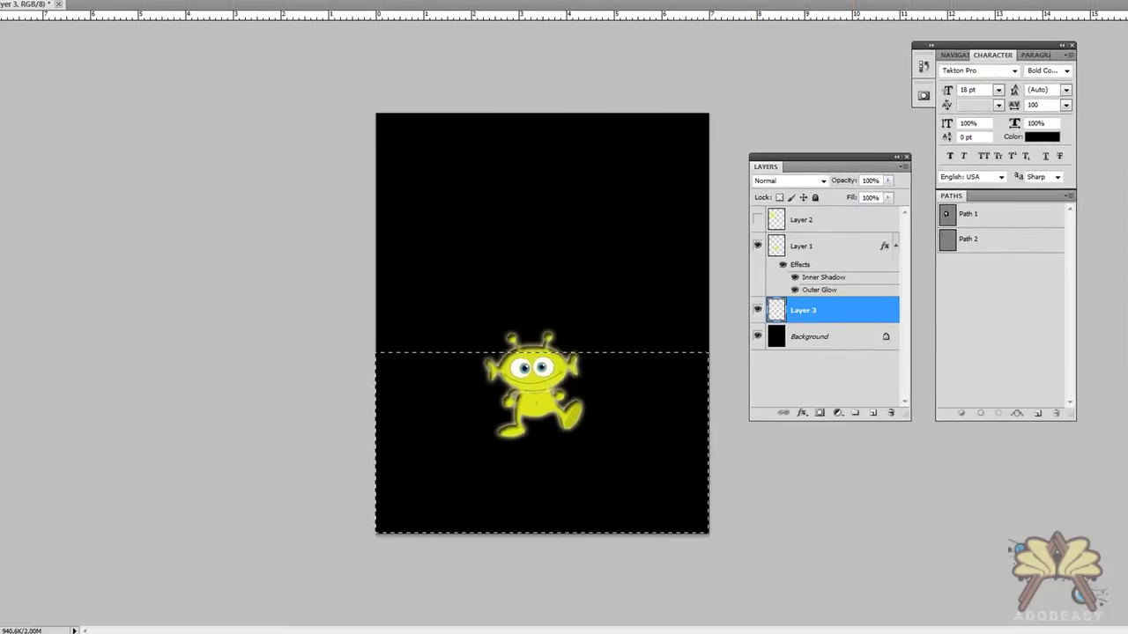
# - Set the foreground color to a bright golden yellow with a hue of 45°
pyautogui.moveTo(556, 278); pyautogui.dragTo(556, 287)
pyautogui.moveTo(516, 154); pyautogui.dragTo(509, 115)
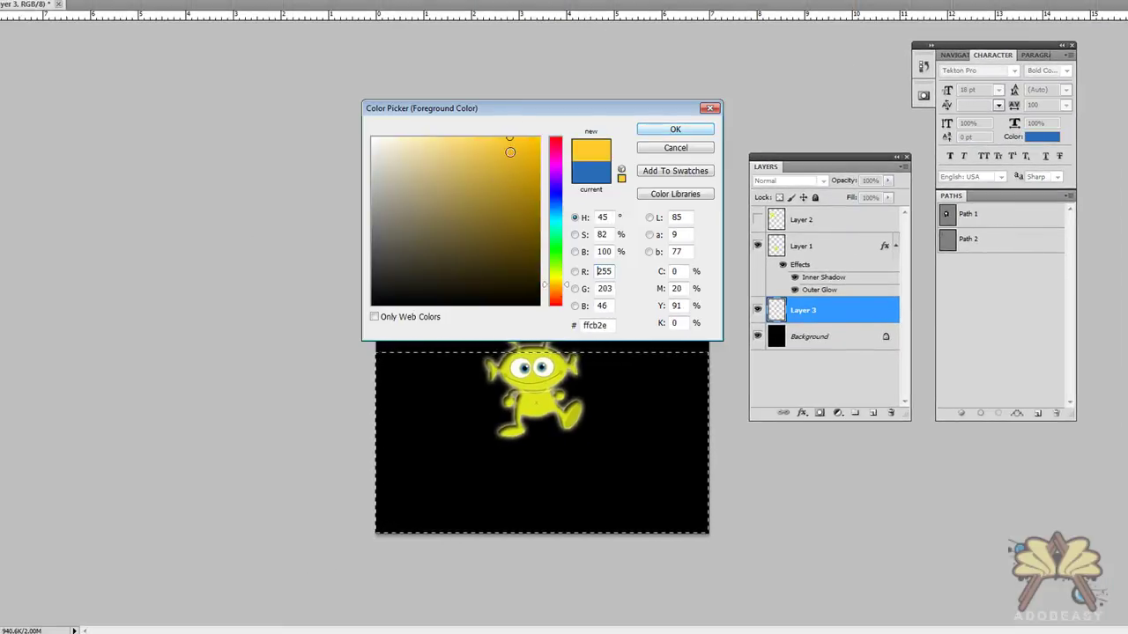
pyautogui.click(491, 128)
pyautogui.click(652, 129)
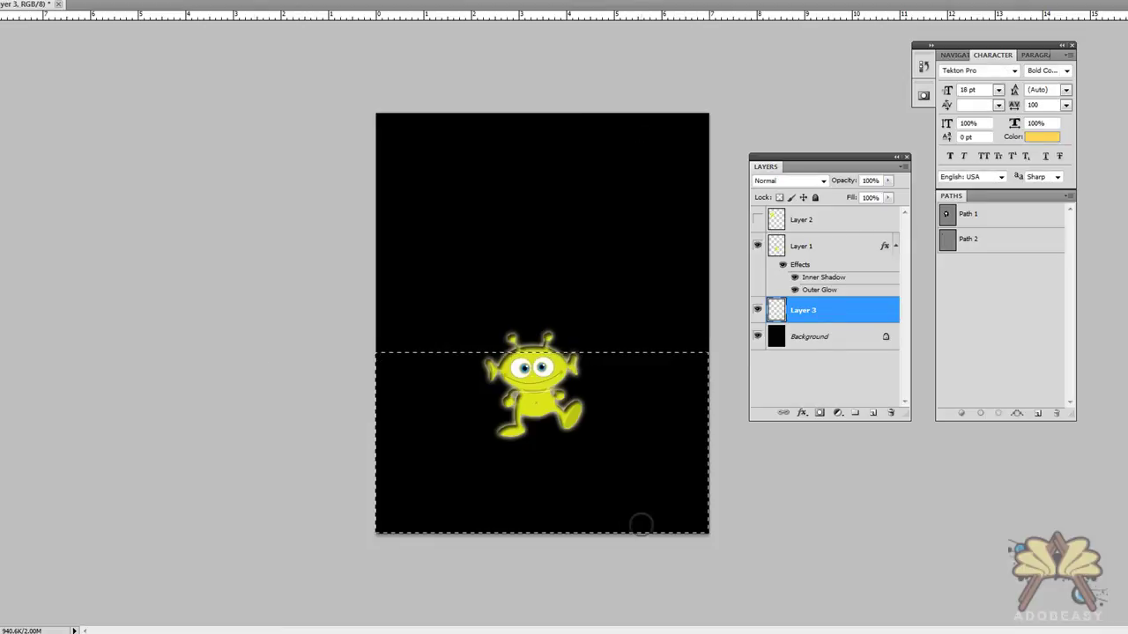
# - Enlarge the soft brush and paint the whole rectangular selection on Layer 3 golden yellow
pyautogui.moveTo(546, 517)
pyautogui.mouseDown()
pyautogui.moveTo(320, 503)
pyautogui.moveTo(487, 485)
pyautogui.mouseUp()
pyautogui.click(26, 3)
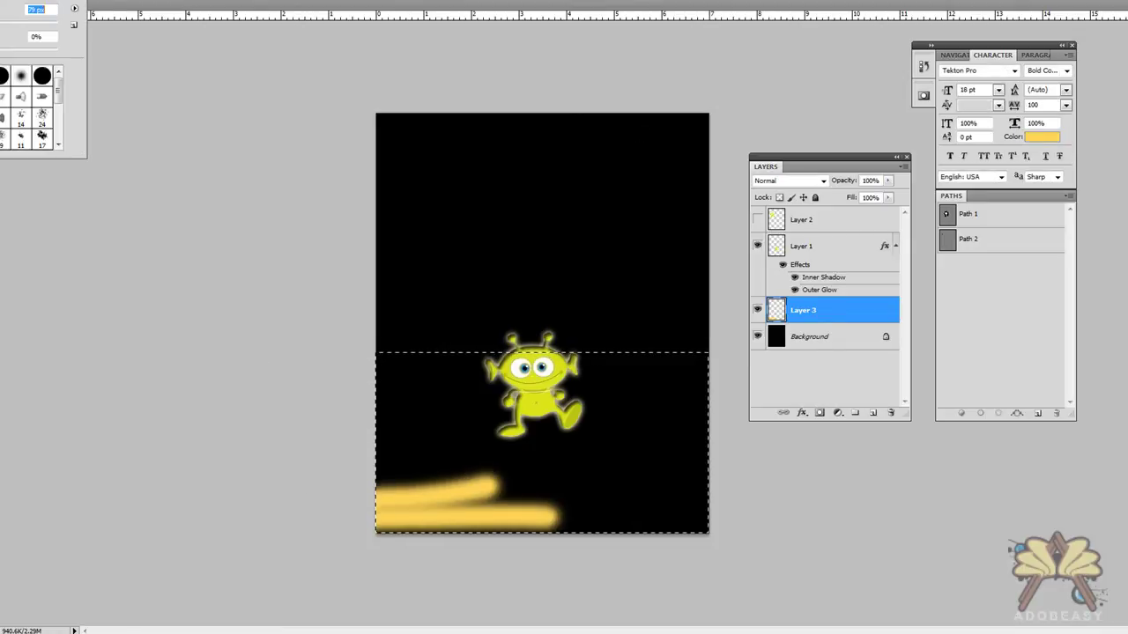
pyautogui.moveTo(700, 555)
pyautogui.mouseDown()
pyautogui.moveTo(285, 491)
pyautogui.moveTo(235, 446)
pyautogui.moveTo(321, 539)
pyautogui.mouseUp()
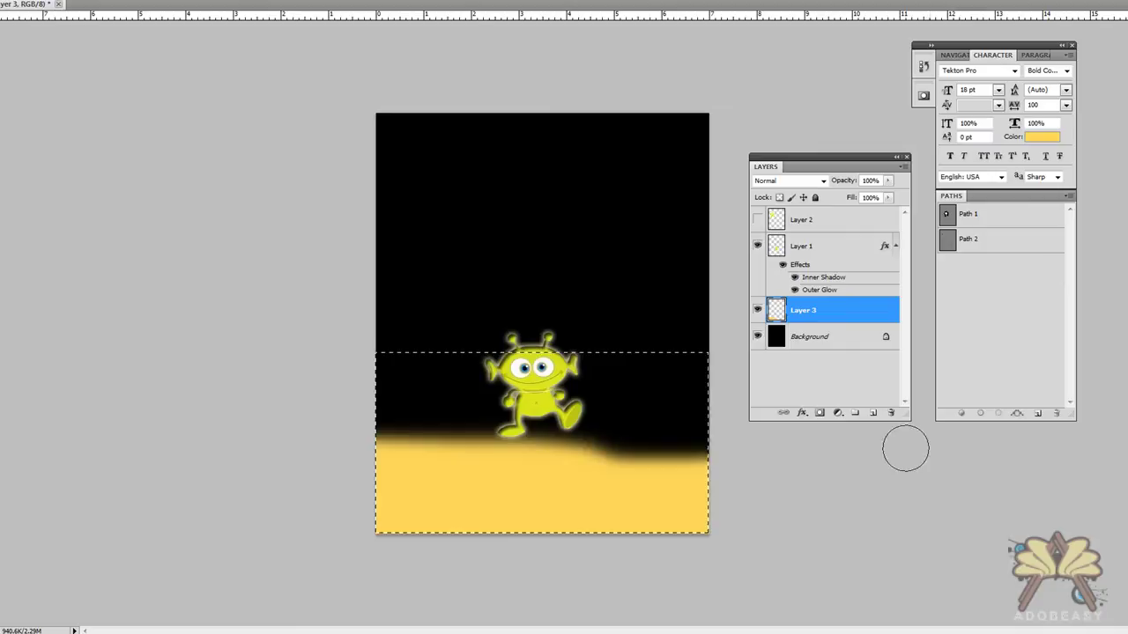
pyautogui.moveTo(907, 448)
pyautogui.mouseDown()
pyautogui.moveTo(543, 439)
pyautogui.moveTo(453, 392)
pyautogui.moveTo(800, 359)
pyautogui.mouseUp()
pyautogui.moveTo(370, 326)
pyautogui.mouseDown()
pyautogui.moveTo(382, 389)
pyautogui.moveTo(434, 432)
pyautogui.moveTo(510, 431)
pyautogui.moveTo(568, 394)
pyautogui.moveTo(403, 453)
pyautogui.moveTo(360, 363)
pyautogui.mouseUp()
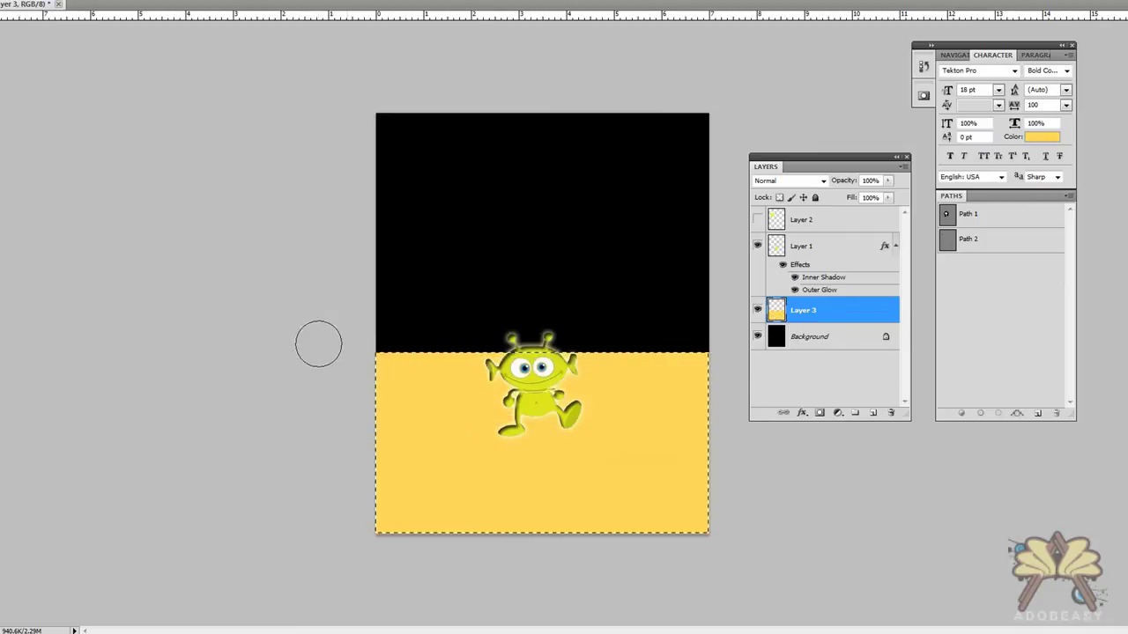
# - Deselect and shift the yellow ground on Layer 3 slightly downward
pyautogui.hotkey('ctrl', 'd')
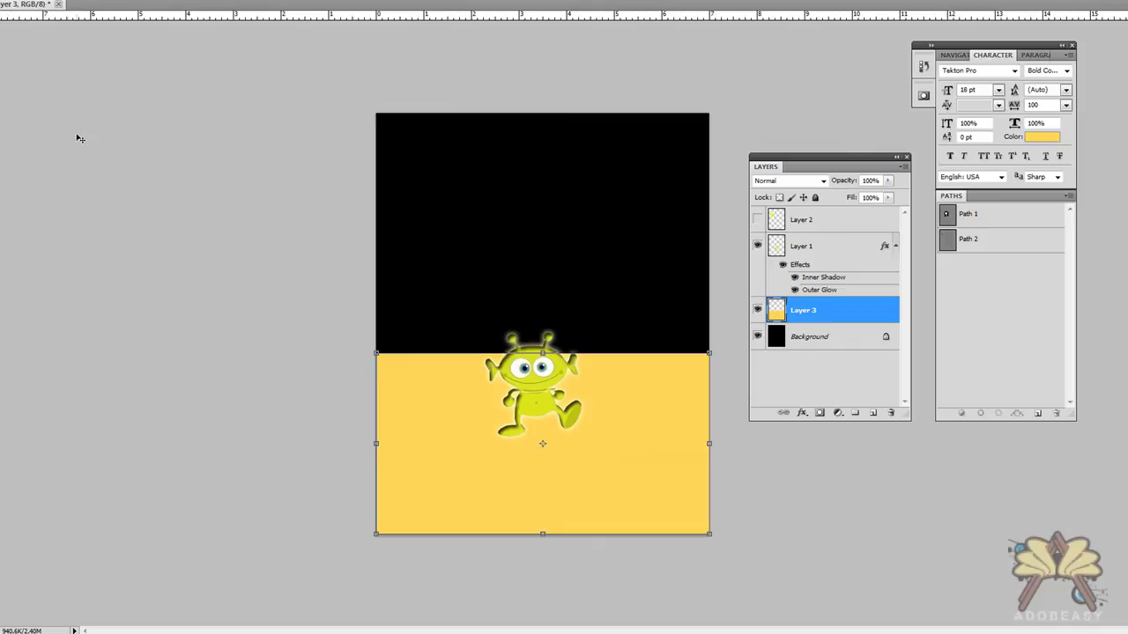
pyautogui.hotkey('ctrl', 't')
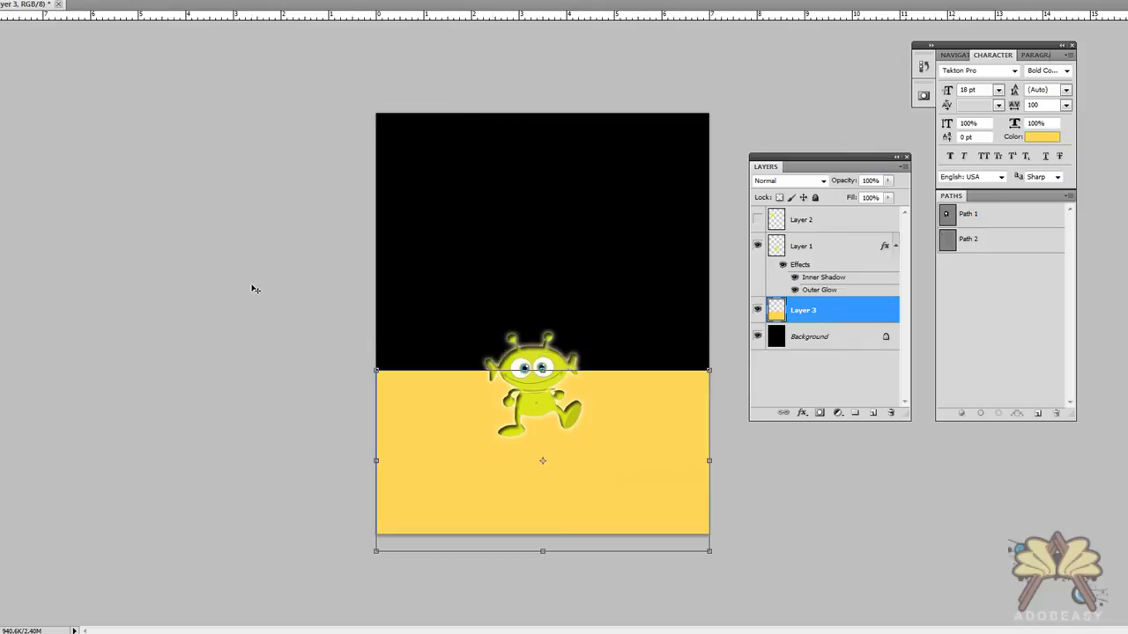
pyautogui.press('Return')
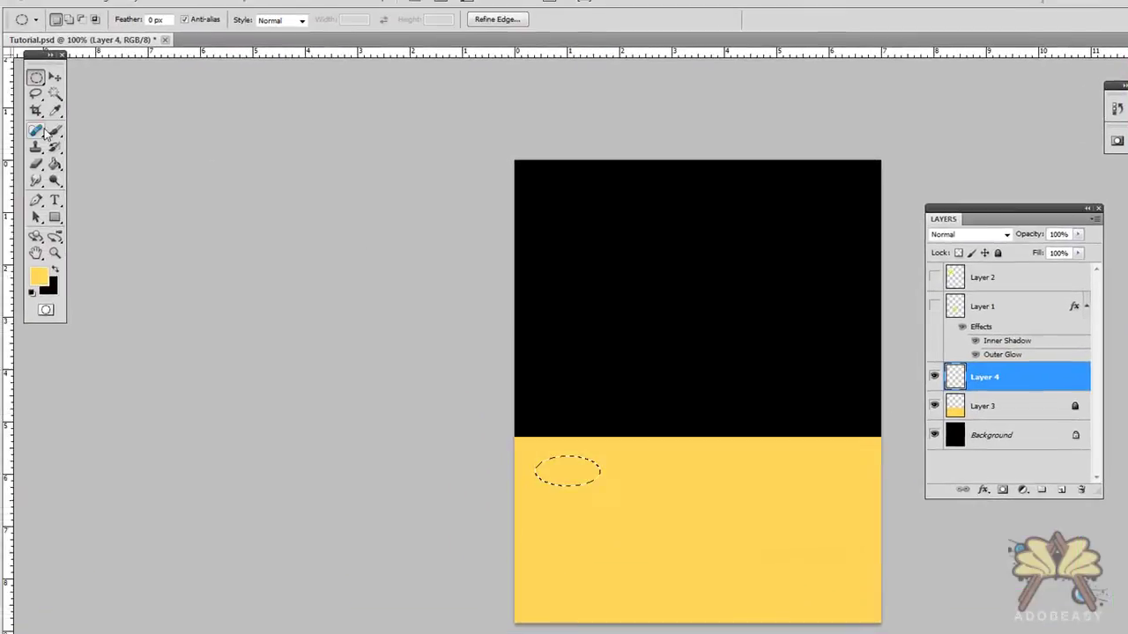
# - Sample the ground's yellow and darken the foreground color slightly to eec854
pyautogui.click(56, 111)
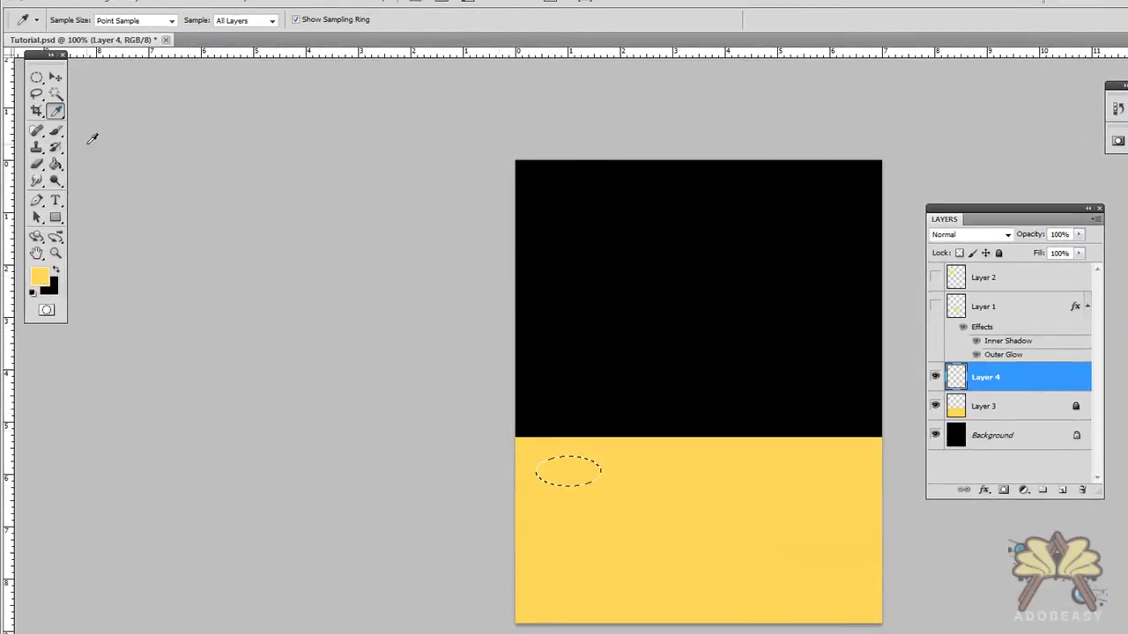
pyautogui.click(620, 459)
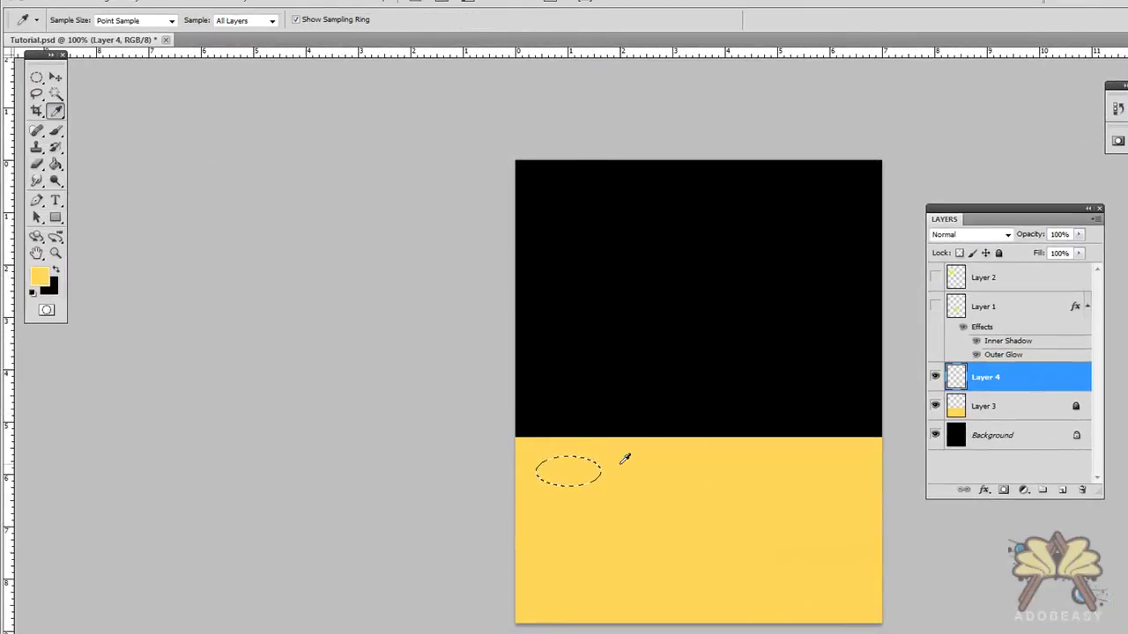
pyautogui.click(33, 282)
pyautogui.moveTo(627, 195); pyautogui.dragTo(630, 198)
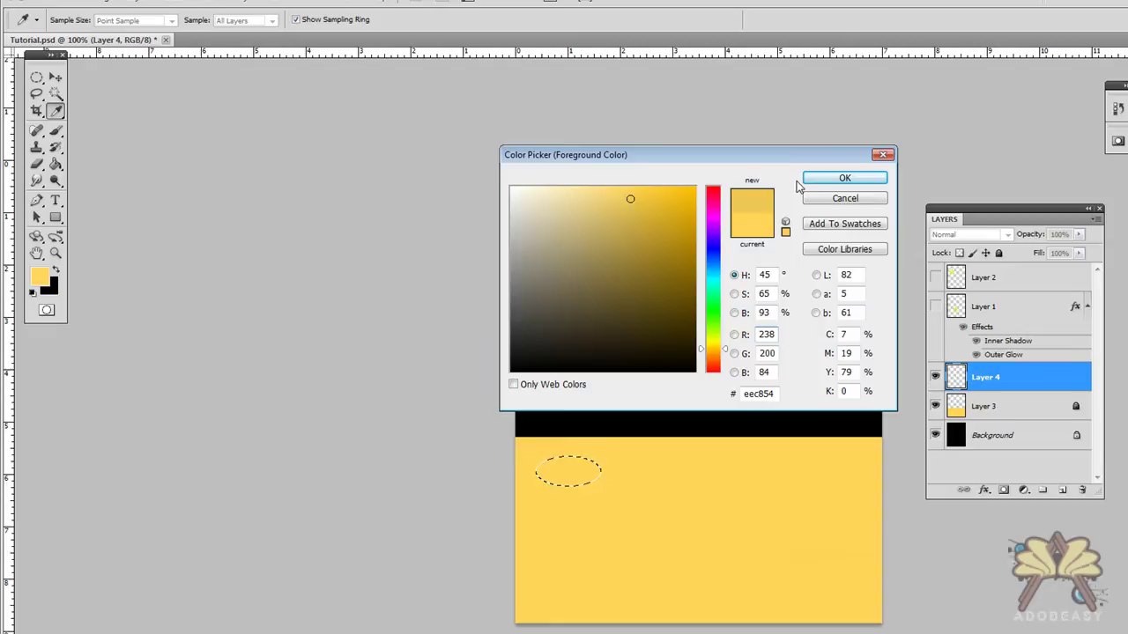
pyautogui.click(823, 180)
# - Brush the darker yellow into the elliptical selection on Layer 4 to form a crater, and deselect
pyautogui.press('b')
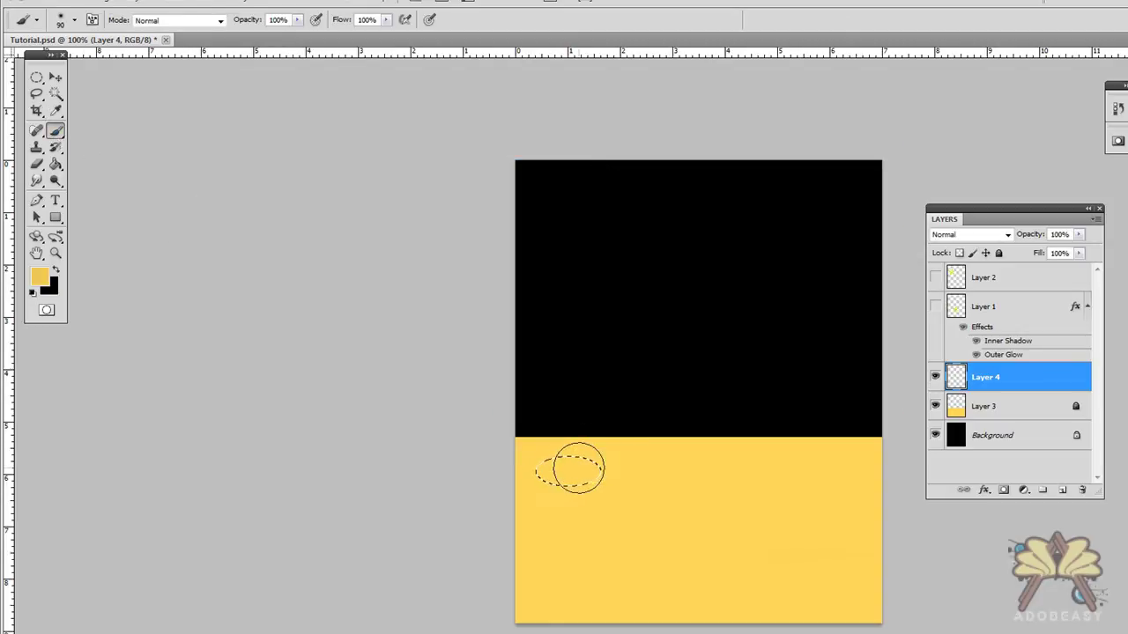
pyautogui.moveTo(579, 468)
pyautogui.mouseDown()
pyautogui.moveTo(610, 471)
pyautogui.moveTo(518, 472)
pyautogui.moveTo(639, 468)
pyautogui.mouseUp()
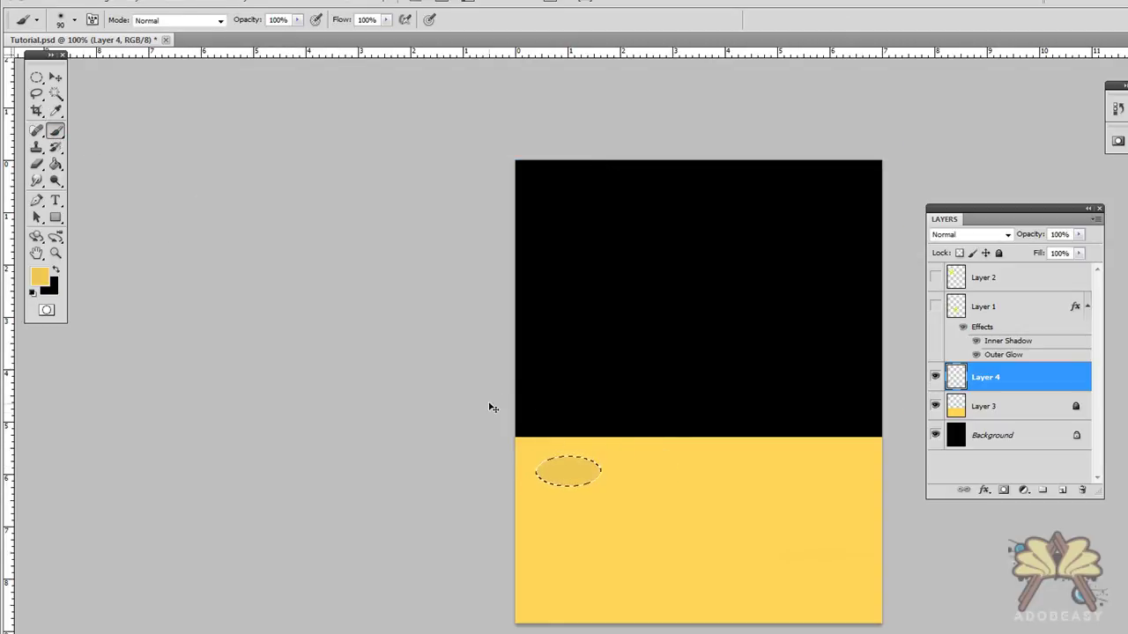
pyautogui.hotkey('ctrl', 'd')
# - Duplicate the crater ellipse toward the right side of the ground and stretch the copy wider
pyautogui.click(55, 79)
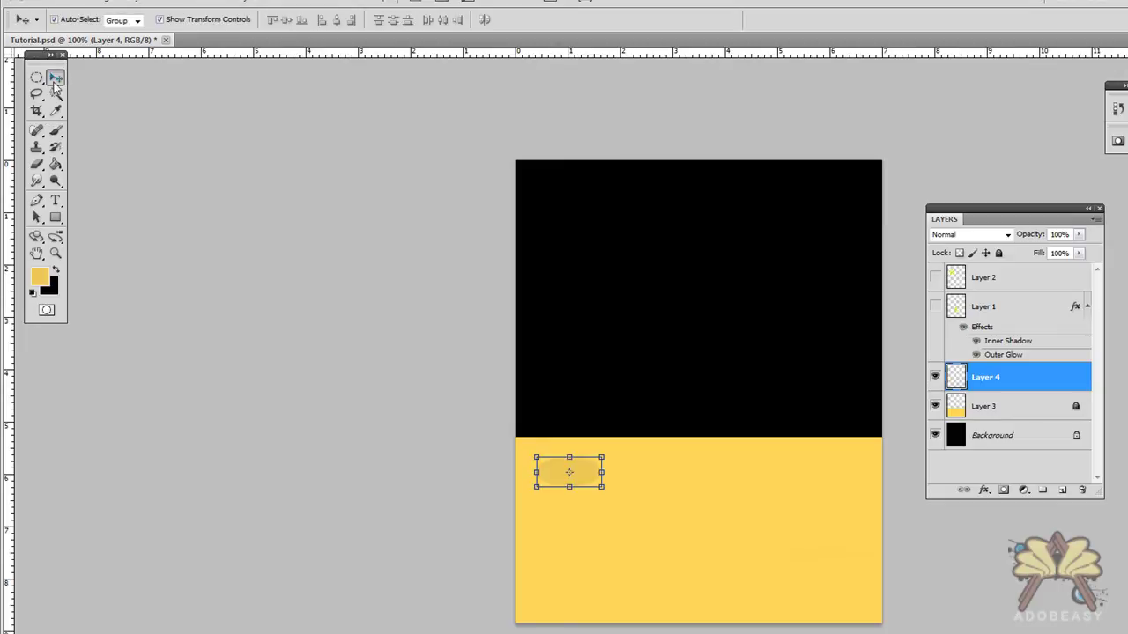
pyautogui.click(608, 518)
pyautogui.click(578, 481)
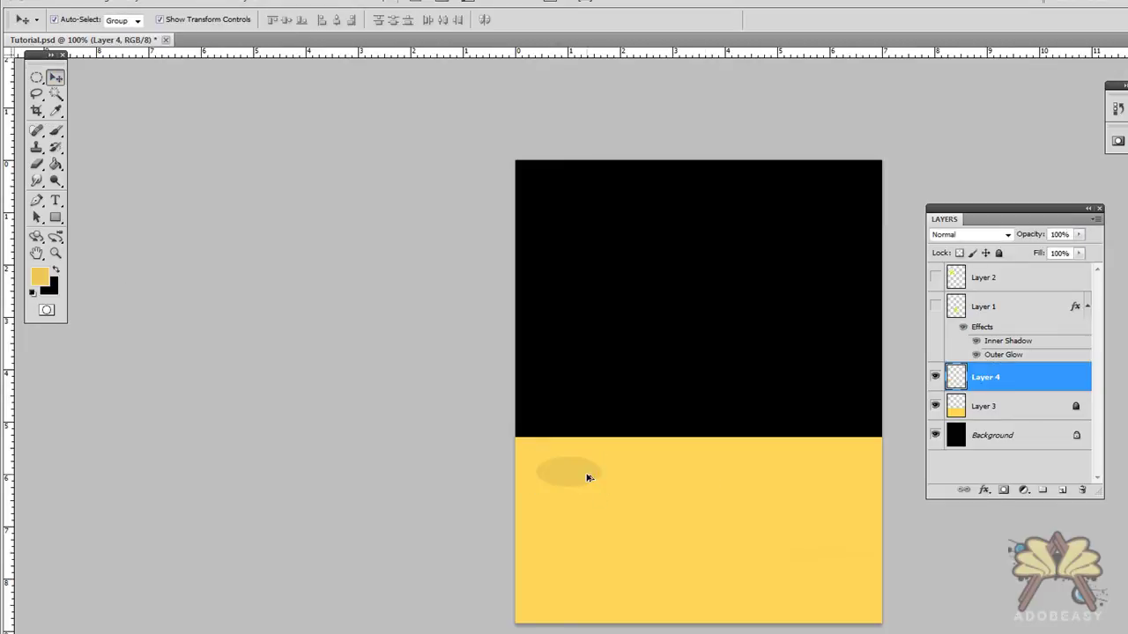
pyautogui.moveTo(586, 473); pyautogui.dragTo(801, 520)
pyautogui.press('Return')
pyautogui.click(621, 499)
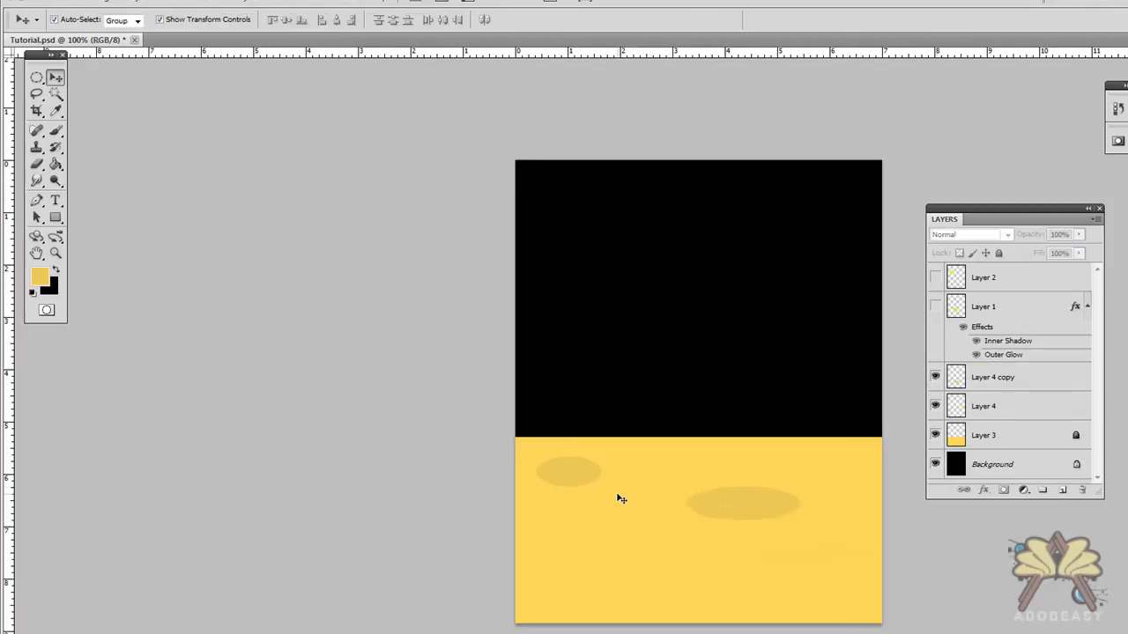
# - Duplicate the wide crater and scale the copy into a large ellipse in the lower-left area of the ground
pyautogui.click(748, 517)
pyautogui.moveTo(771, 508); pyautogui.dragTo(727, 578)
pyautogui.hotkey('ctrl', 't')
pyautogui.press('Return')
pyautogui.click(334, 489)
# - Duplicate the wide crater to the ground's upper-right area and scale the copy down to a small, flat ellipse
pyautogui.click(586, 471)
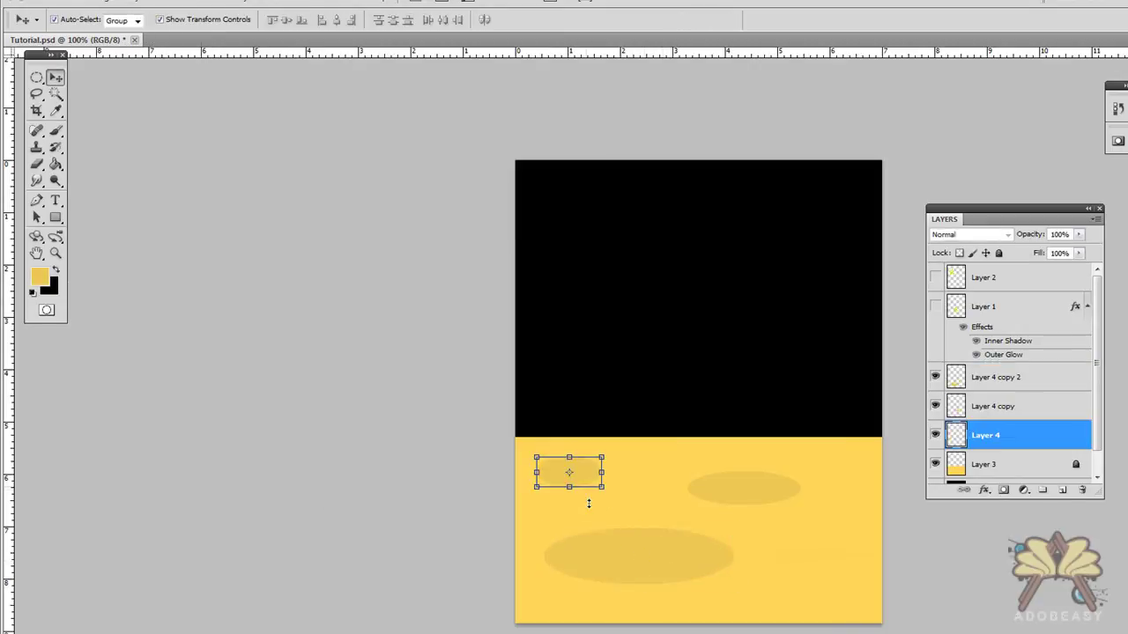
pyautogui.click(732, 496)
pyautogui.moveTo(778, 499); pyautogui.dragTo(848, 433)
pyautogui.hotkey('ctrl', 't')
pyautogui.press('Return')
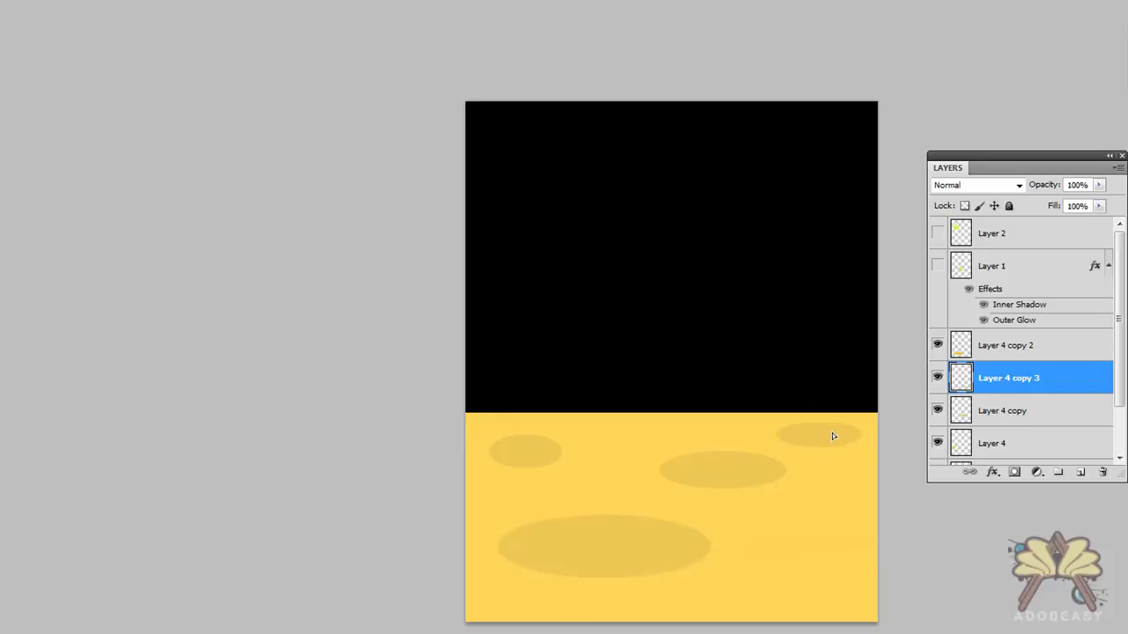
pyautogui.hotkey('ctrl', 't')
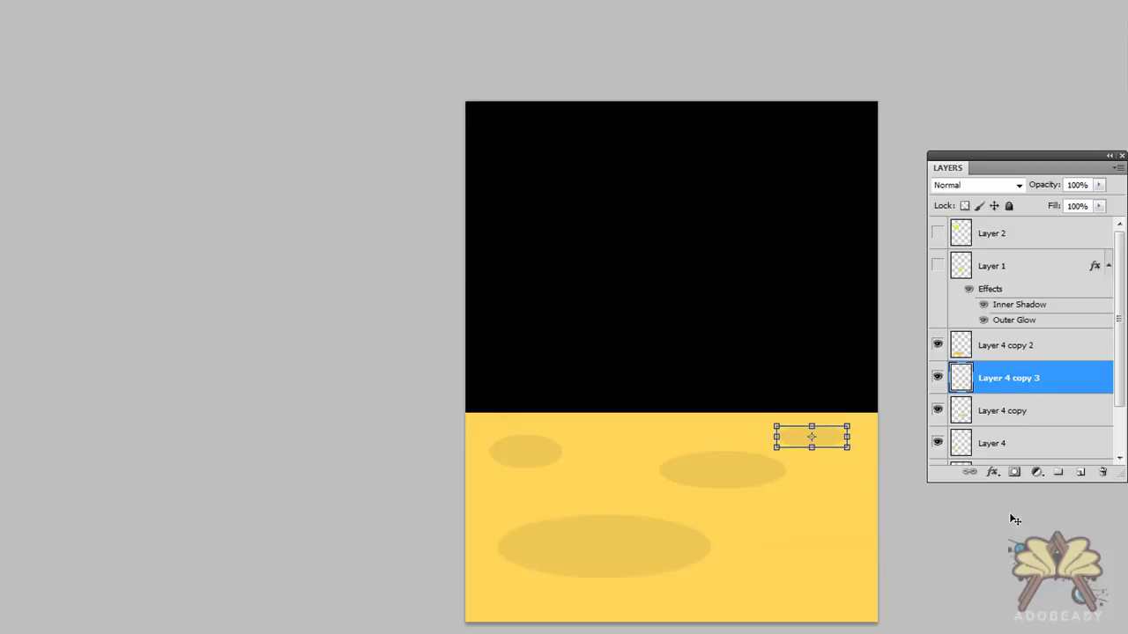
pyautogui.press('Return')
# - Move the wide crater on Layer 4 copy down and to the right, below the small far crater
pyautogui.moveTo(740, 476); pyautogui.dragTo(791, 514)
pyautogui.hotkey('ctrl', 't')
pyautogui.press('Return')
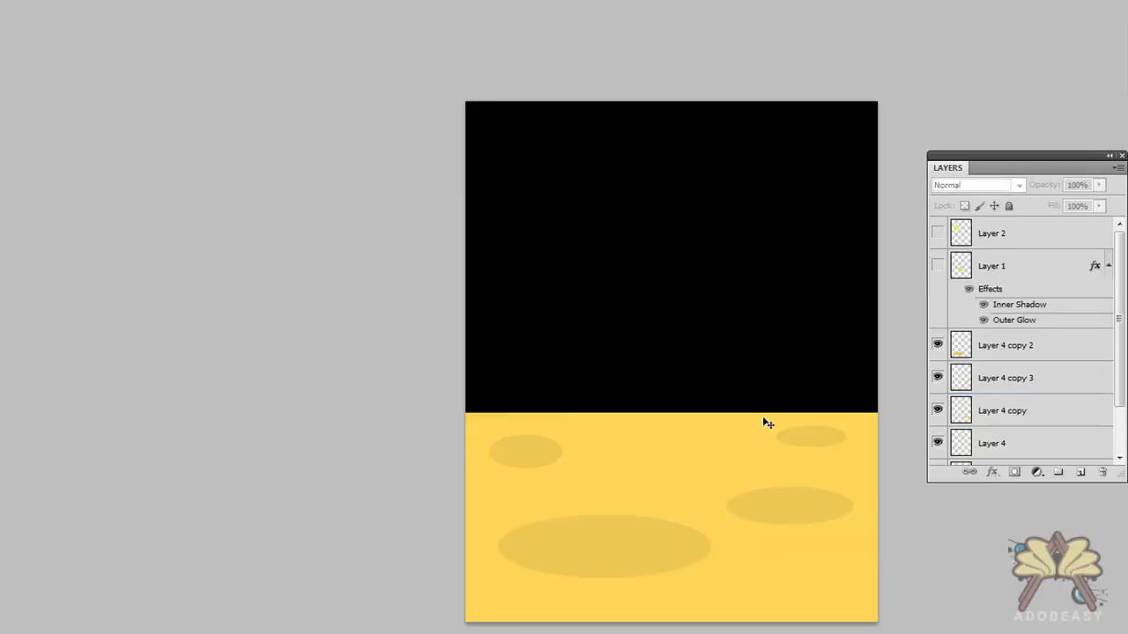
# - Merge Layer 4 copy 2, copy 3 and copy down into Layer 4 so all craters share one layer
pyautogui.click(819, 447)
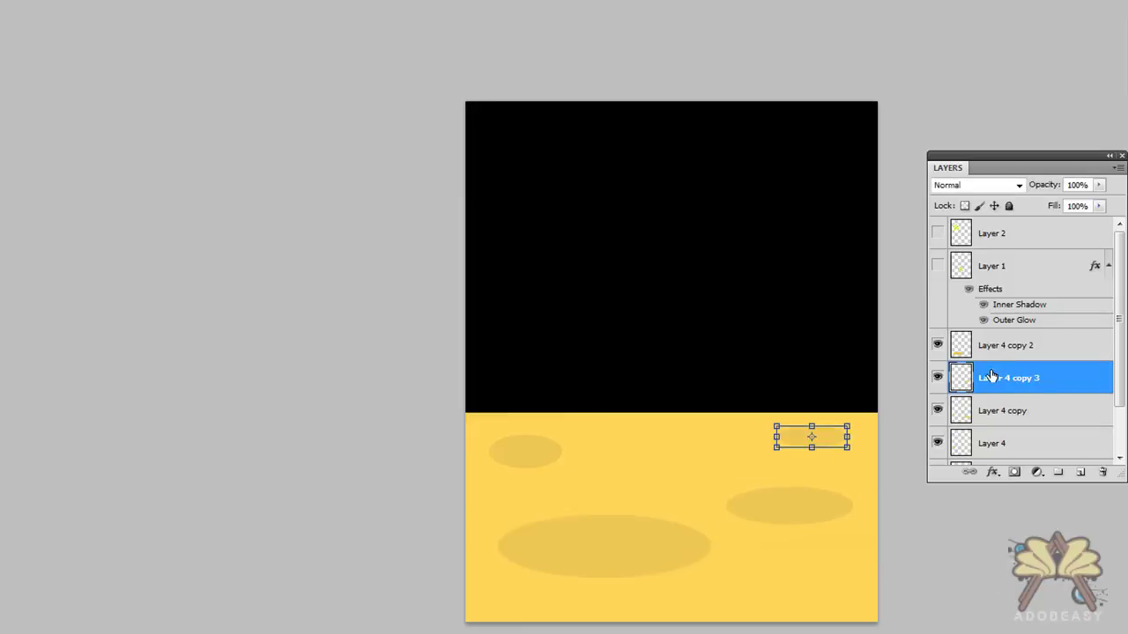
pyautogui.click(1013, 350)
pyautogui.click(534, 452)
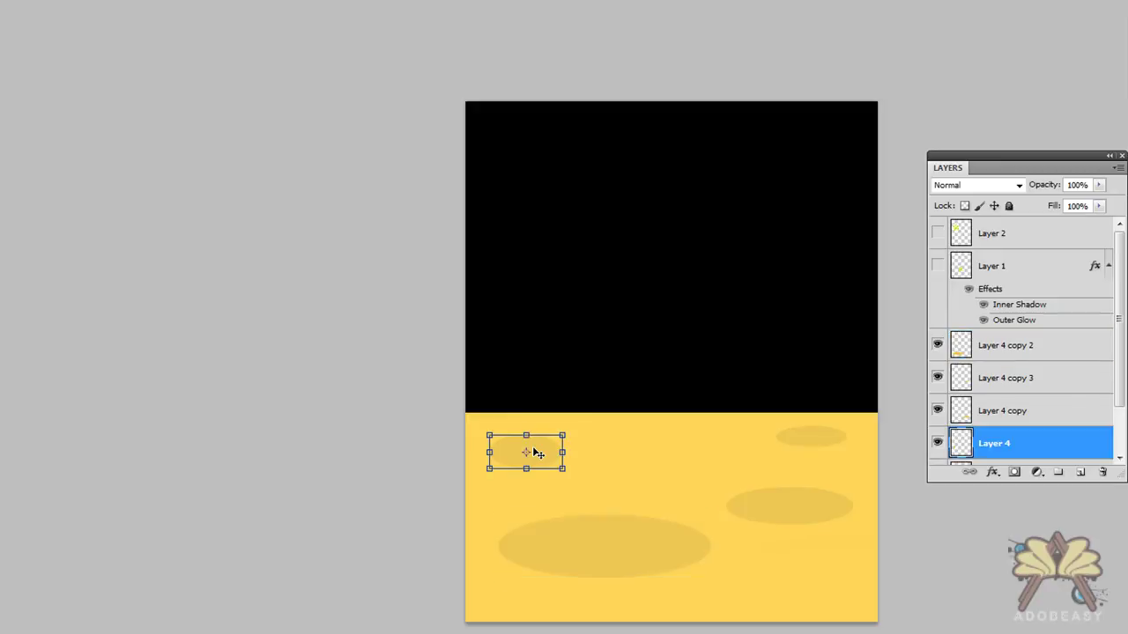
pyautogui.click(1019, 355)
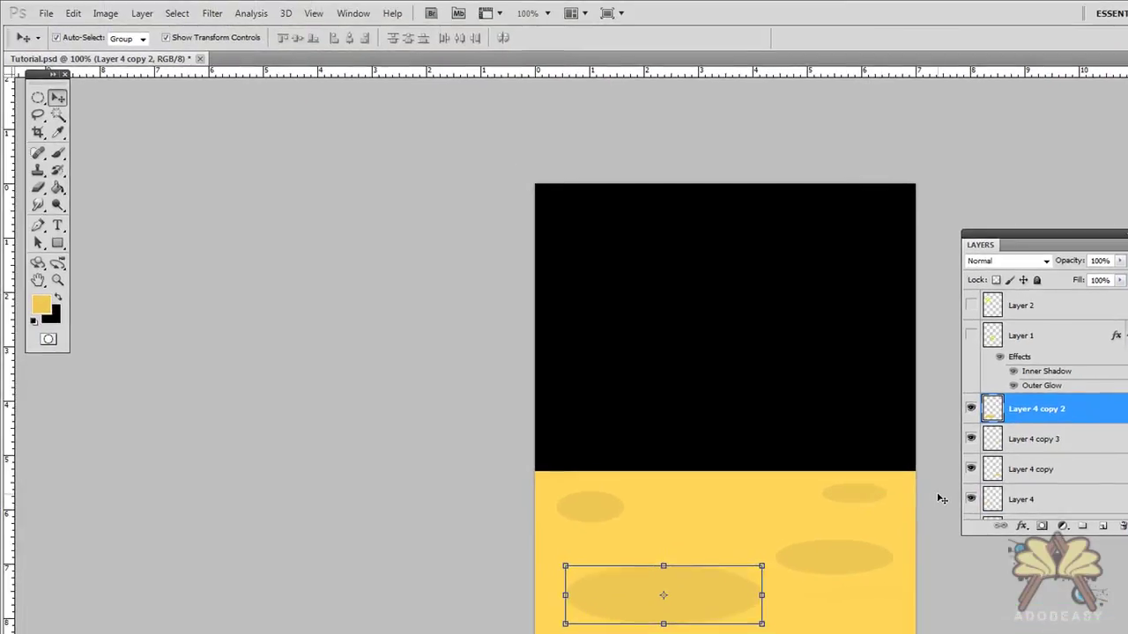
pyautogui.hotkey('ctrl', 'e')
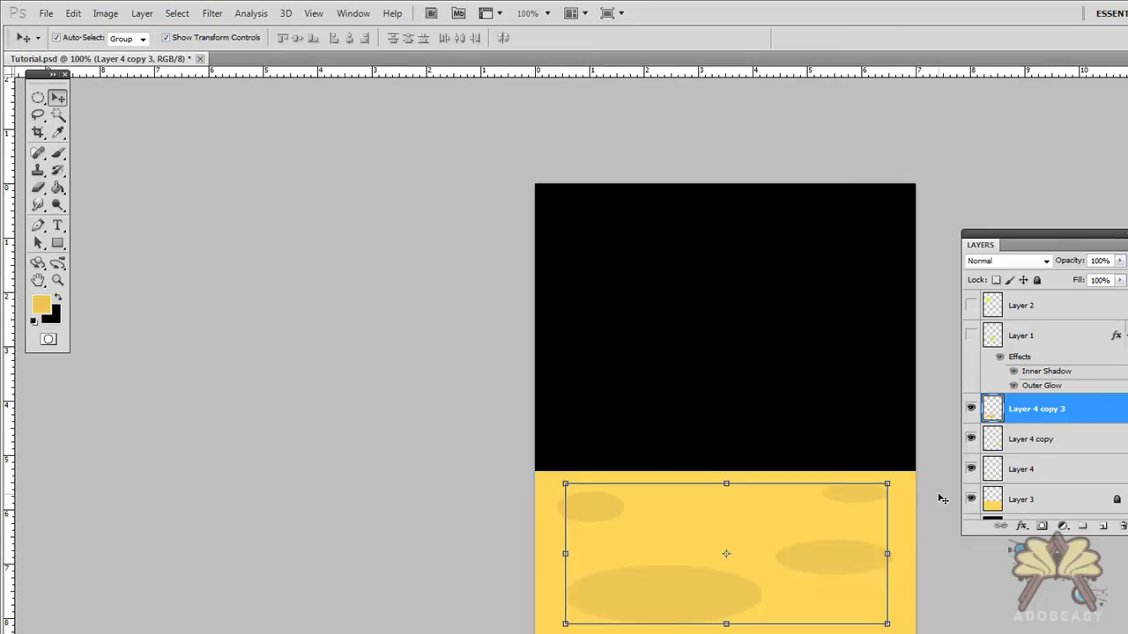
pyautogui.hotkey('ctrl', 'e')
pyautogui.hotkey('ctrl', 'e')
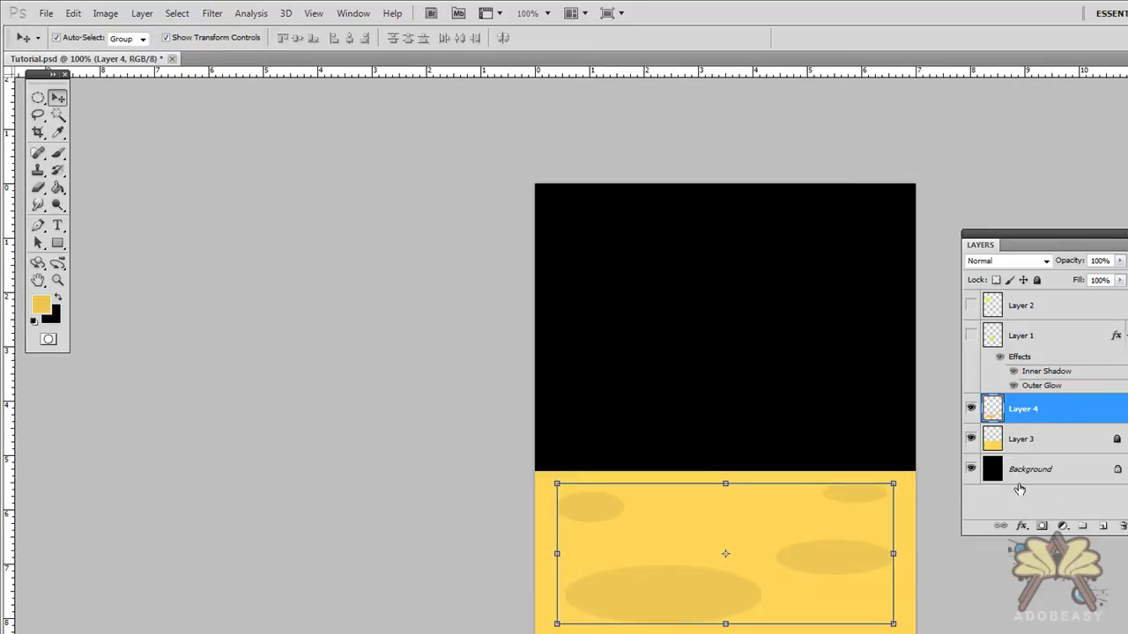
# - Add an Inner Shadow layer style to the craters on Layer 4 and show its settings
pyautogui.click(972, 411)
pyautogui.click(971, 410)
pyautogui.rightClick(1025, 414)
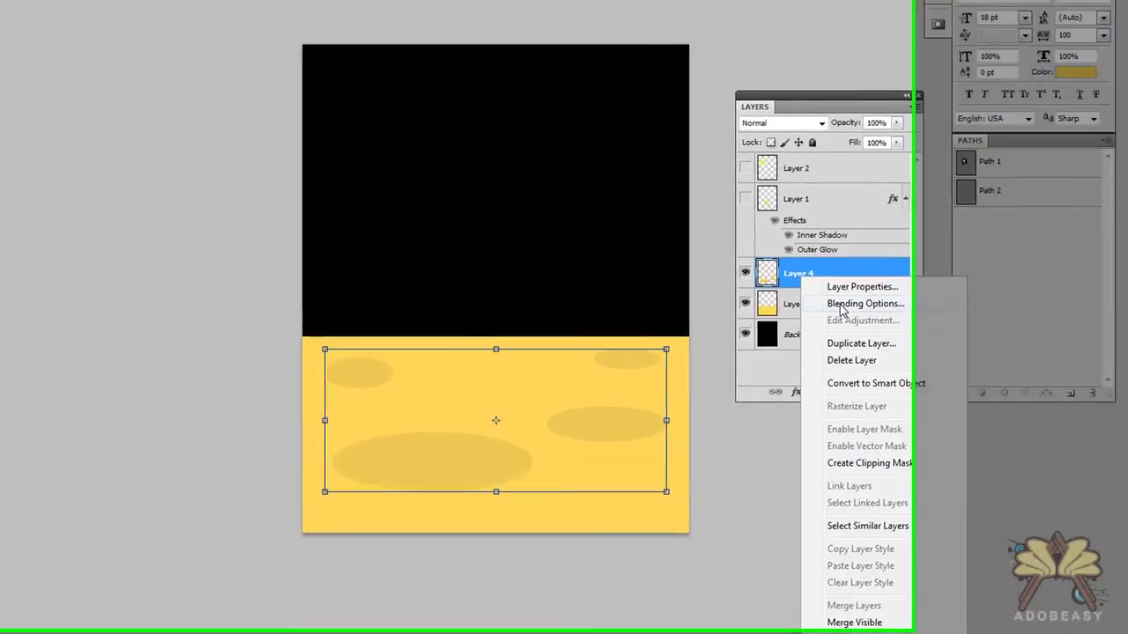
pyautogui.click(841, 306)
pyautogui.moveTo(183, 144); pyautogui.dragTo(142, 42)
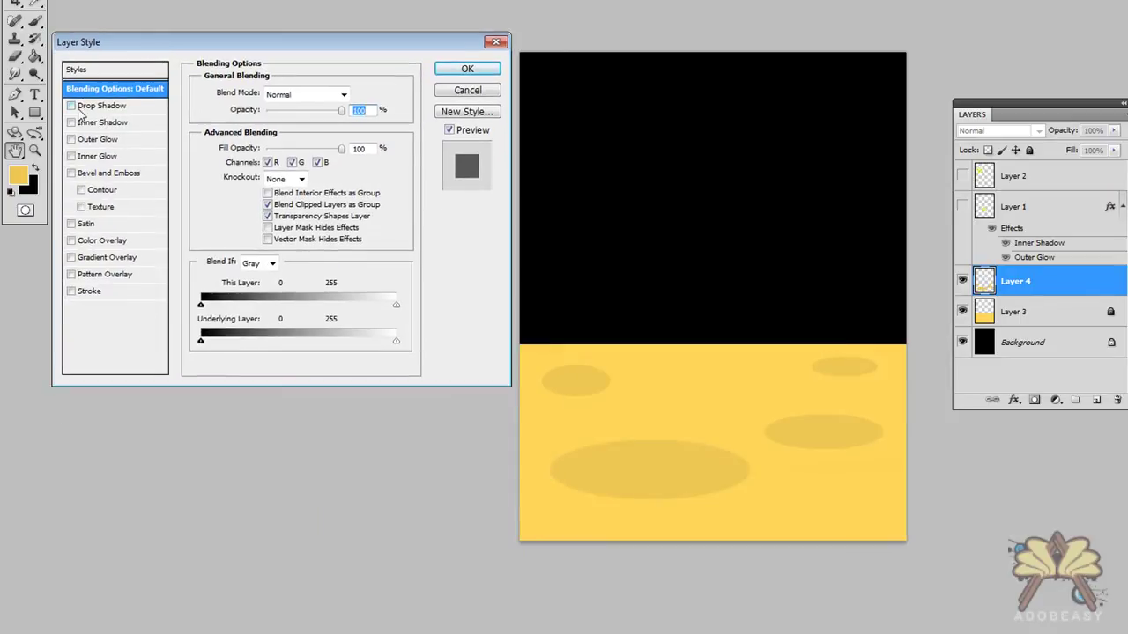
pyautogui.click(71, 123)
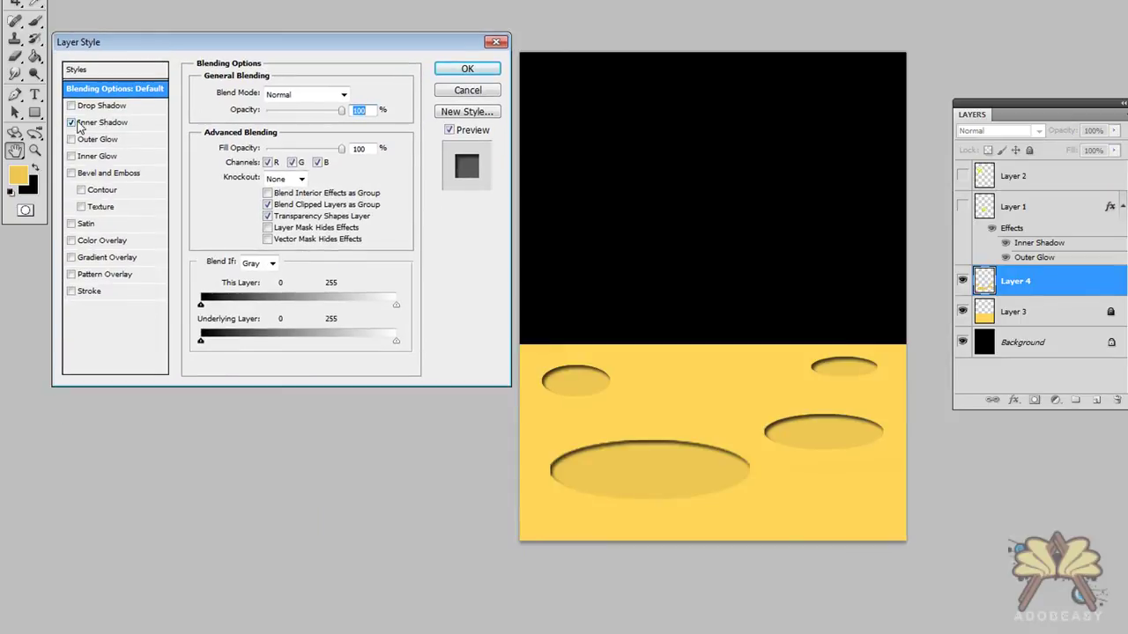
pyautogui.click(114, 125)
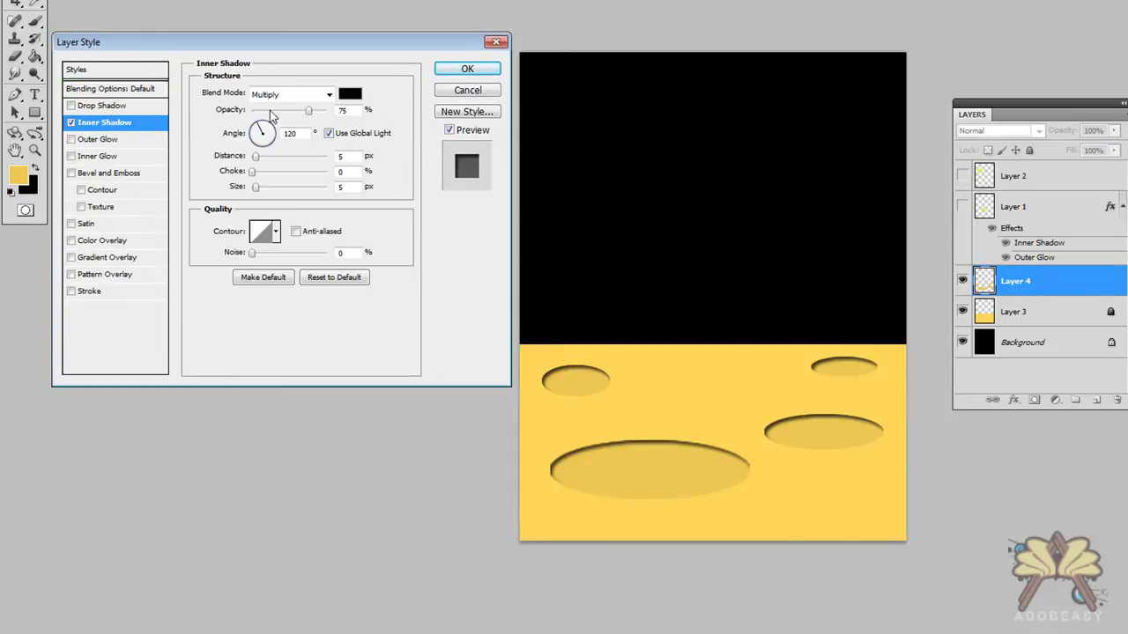
# - Set the craters' inner shadow to Normal blend mode with 37% opacity and apply the layer style
pyautogui.click(322, 94)
pyautogui.click(286, 105)
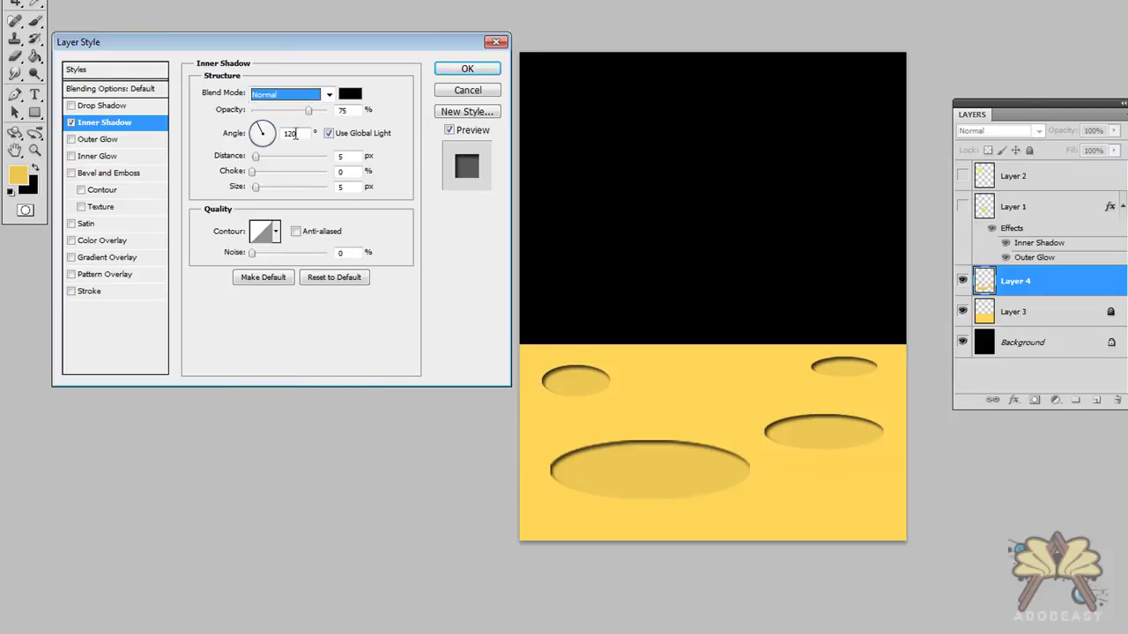
pyautogui.moveTo(306, 115); pyautogui.dragTo(279, 116)
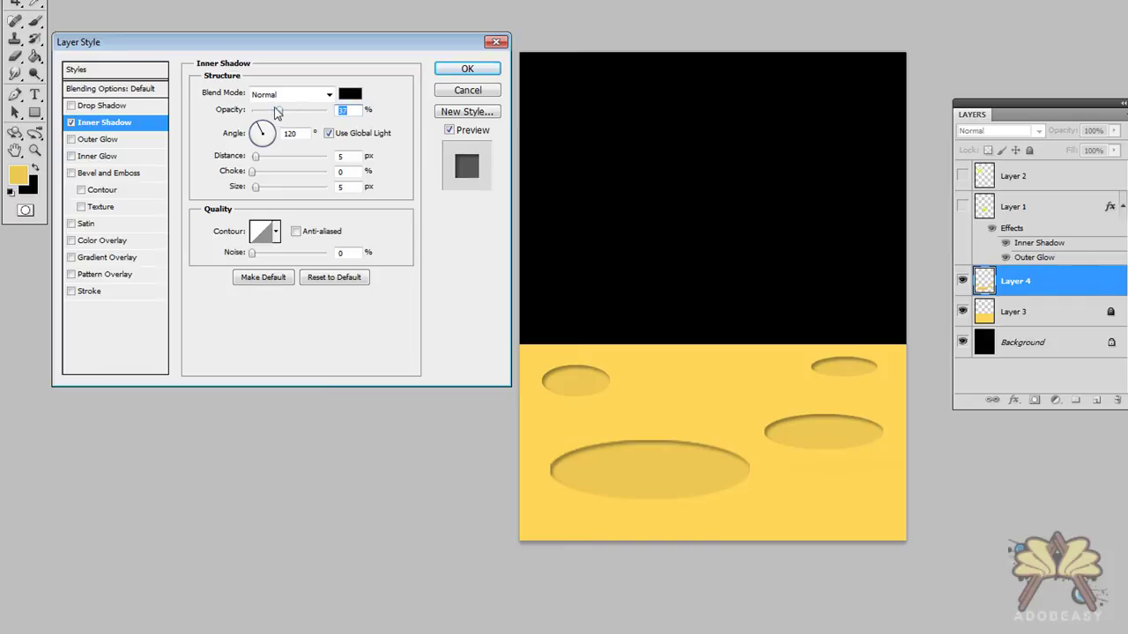
pyautogui.click(467, 70)
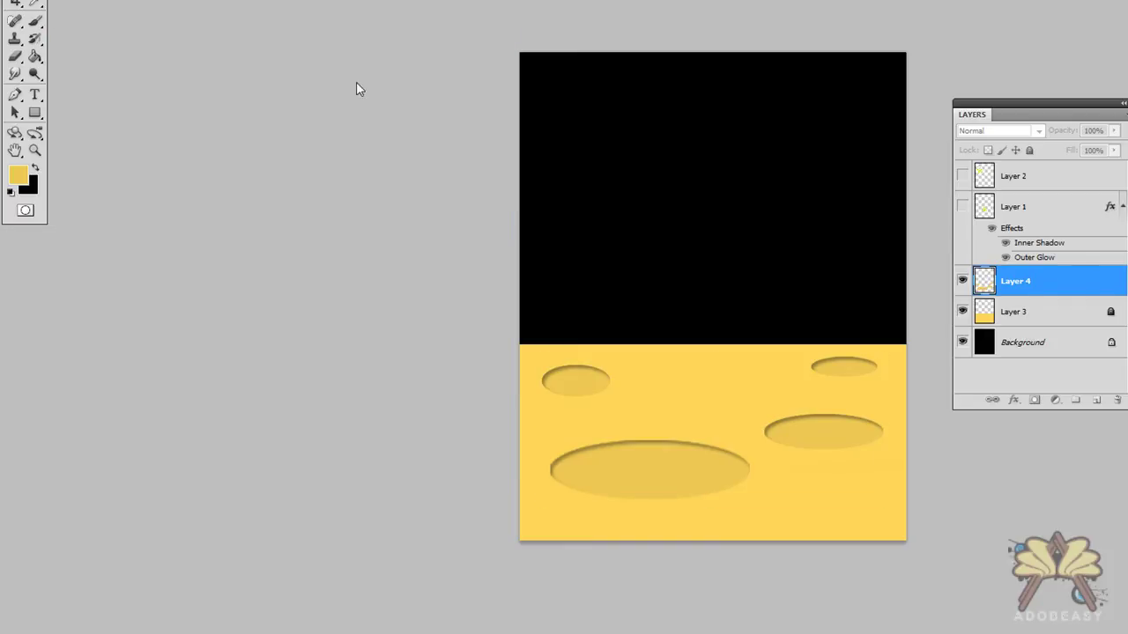
# - Erase notches from the rim of the small left crater with a hard round eraser, undoing the stroke through its middle
pyautogui.click(36, 150)
pyautogui.click(550, 383)
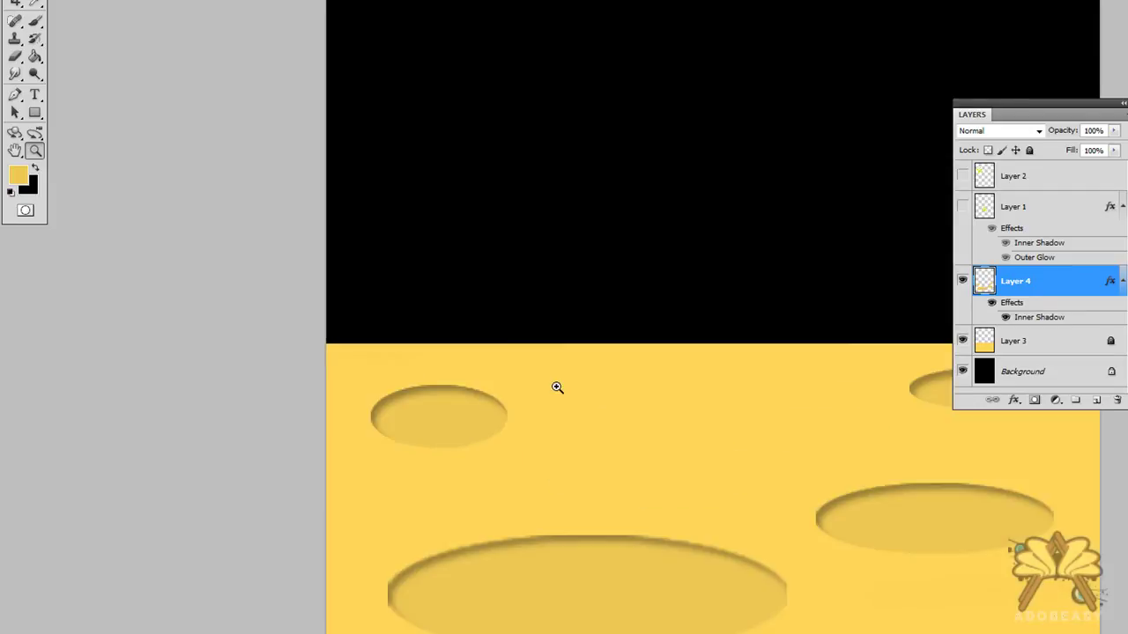
pyautogui.click(14, 56)
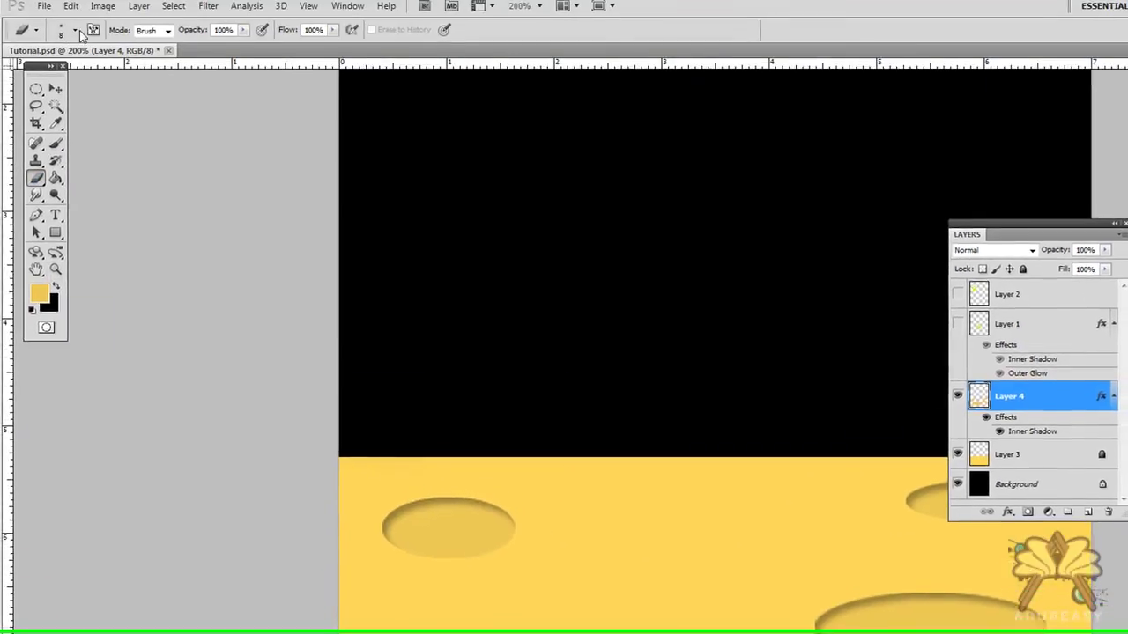
pyautogui.click(76, 31)
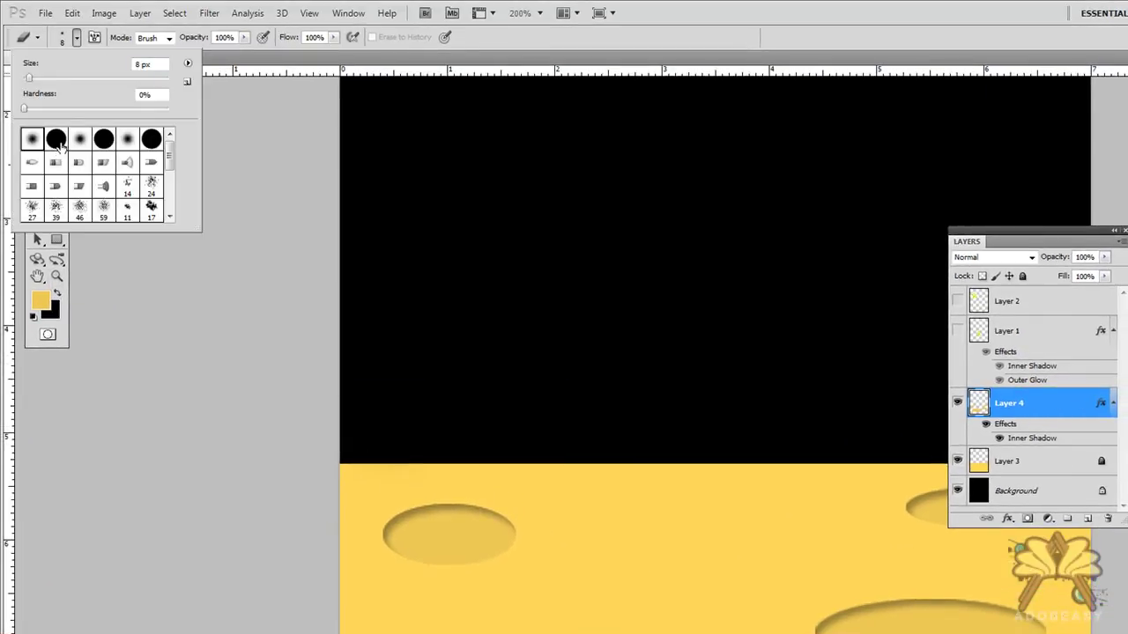
pyautogui.click(55, 141)
pyautogui.moveTo(430, 502)
pyautogui.mouseDown()
pyautogui.moveTo(499, 504)
pyautogui.moveTo(524, 481)
pyautogui.mouseUp()
pyautogui.moveTo(480, 558); pyautogui.dragTo(431, 533)
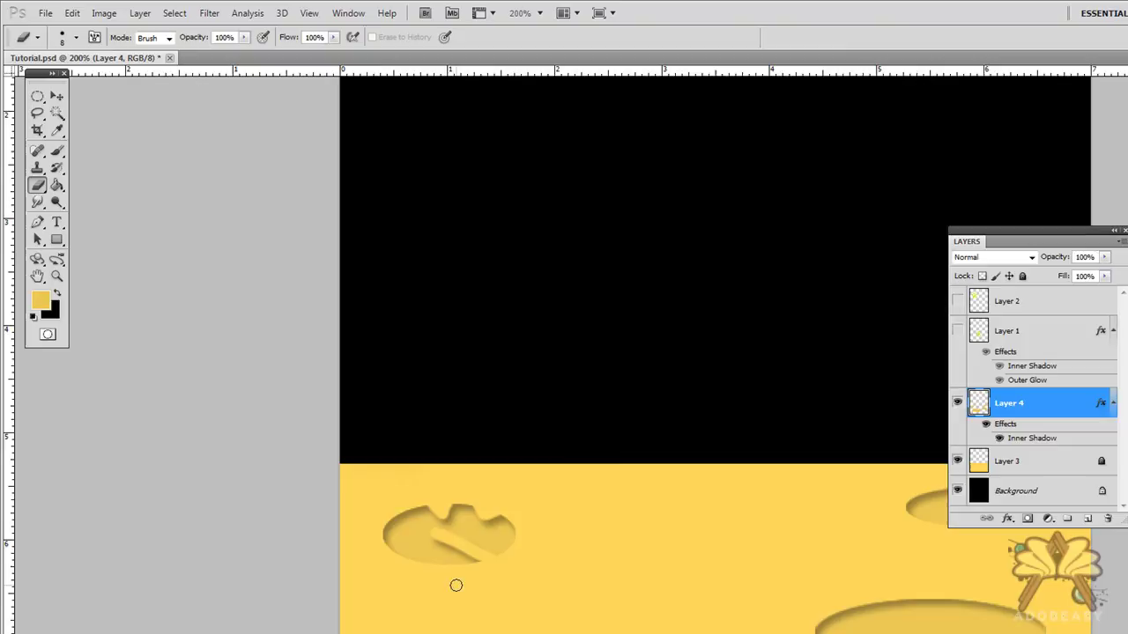
pyautogui.hotkey('ctrl', 'z')
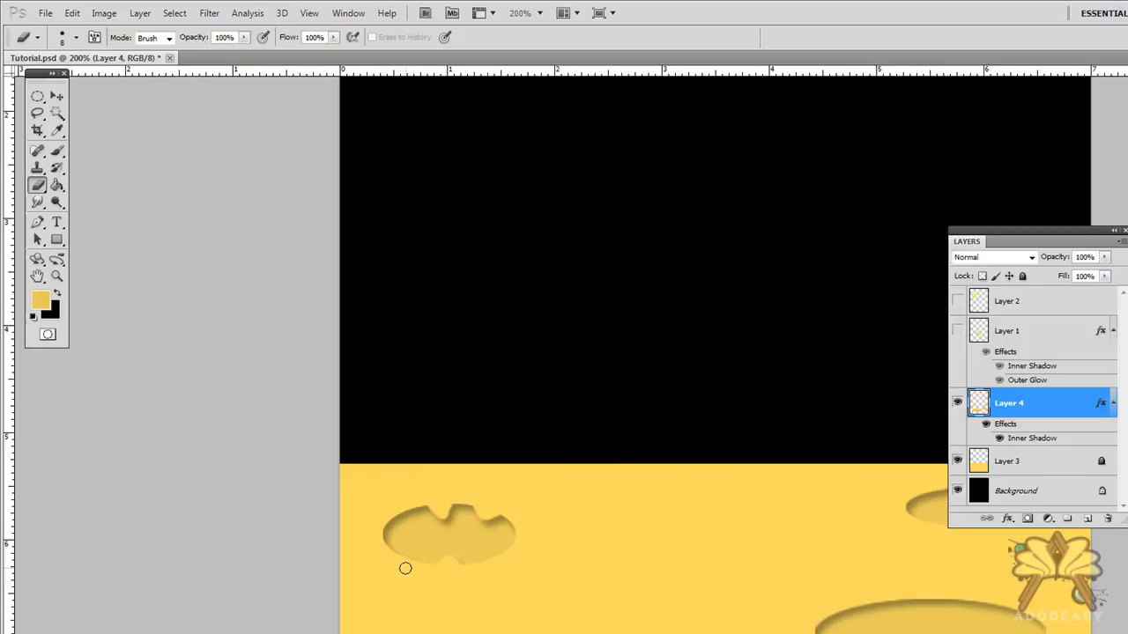
# - Erase small irregular notches along the upper and lower rims of the large lower-left crater
pyautogui.scroll(-4, 434, 604)
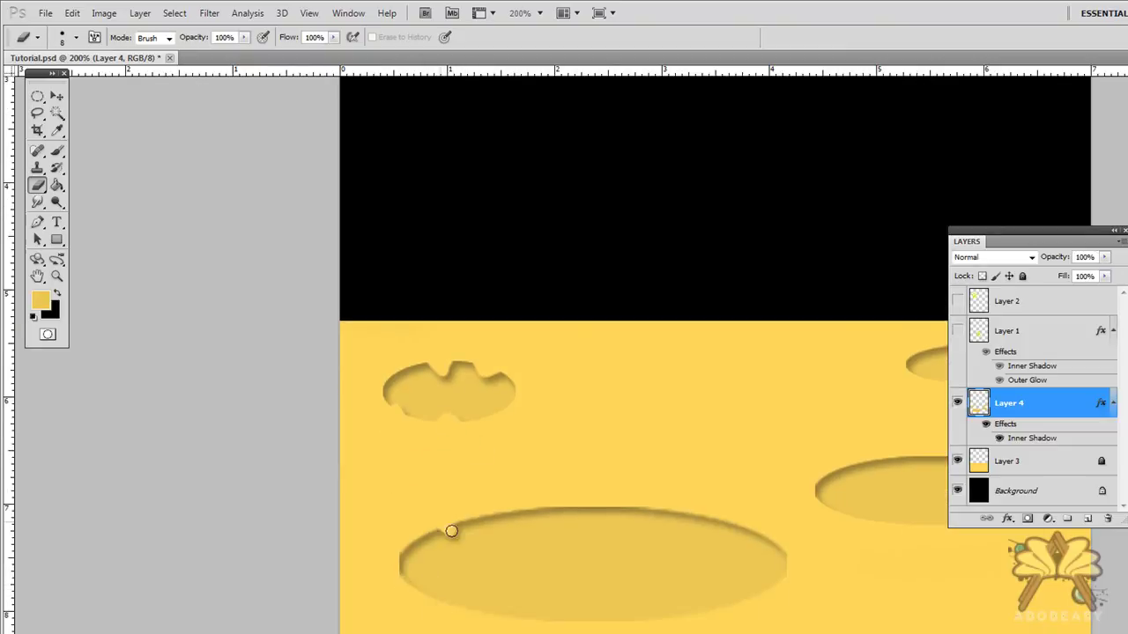
pyautogui.moveTo(451, 531); pyautogui.dragTo(460, 520)
pyautogui.click(592, 508)
pyautogui.scroll(-1, 758, 490)
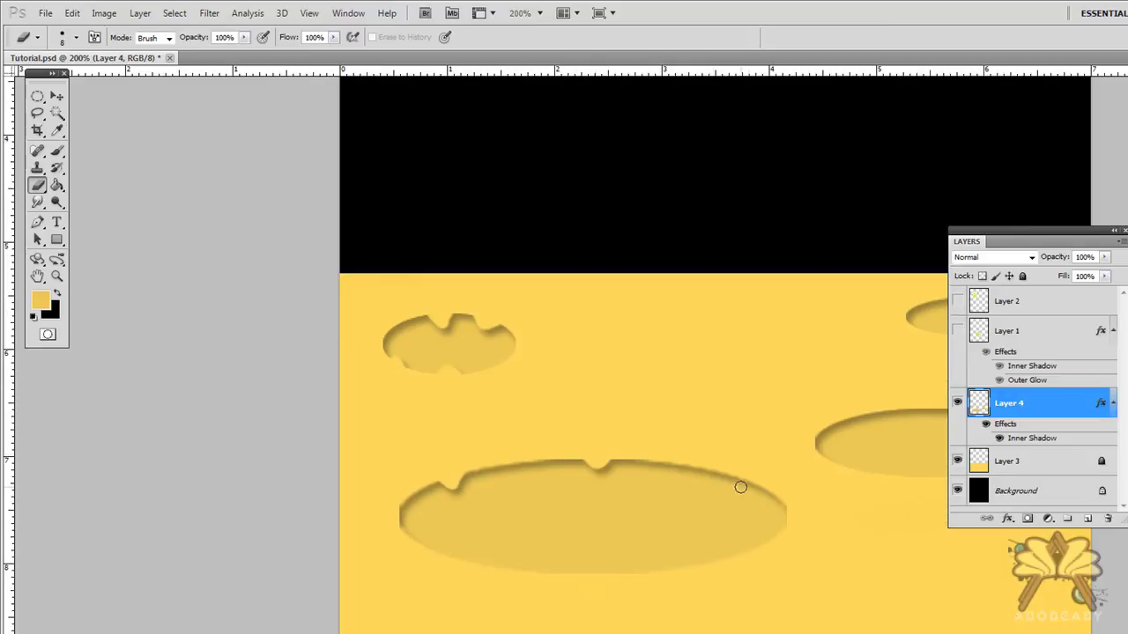
pyautogui.click(721, 478)
pyautogui.moveTo(737, 555); pyautogui.dragTo(726, 545)
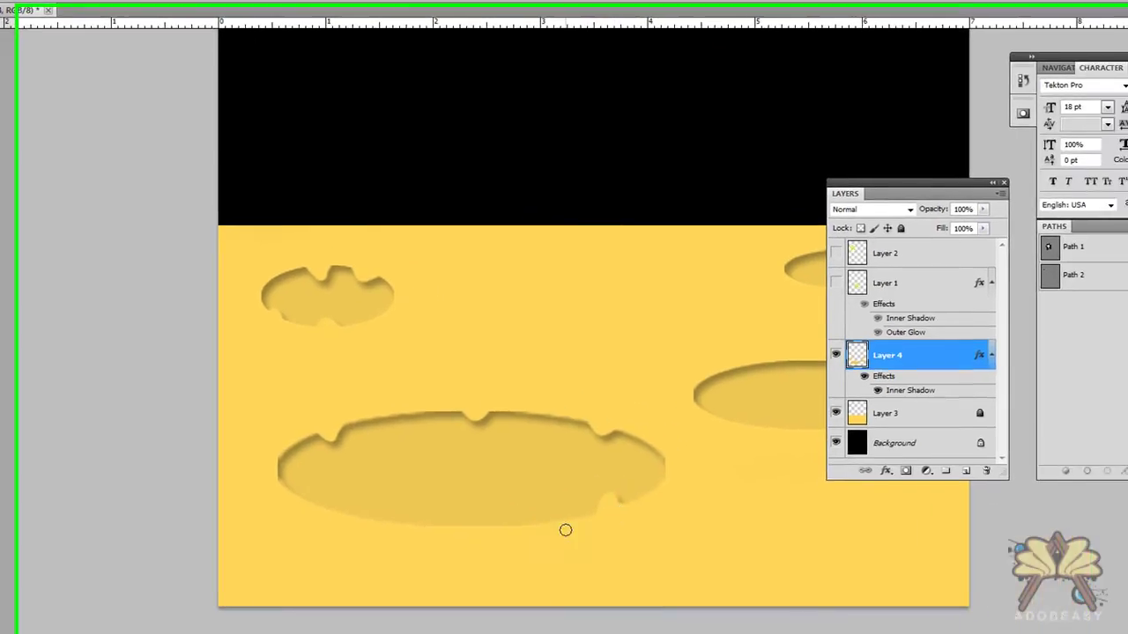
pyautogui.moveTo(540, 575); pyautogui.dragTo(607, 573)
pyautogui.moveTo(474, 516); pyautogui.dragTo(511, 515)
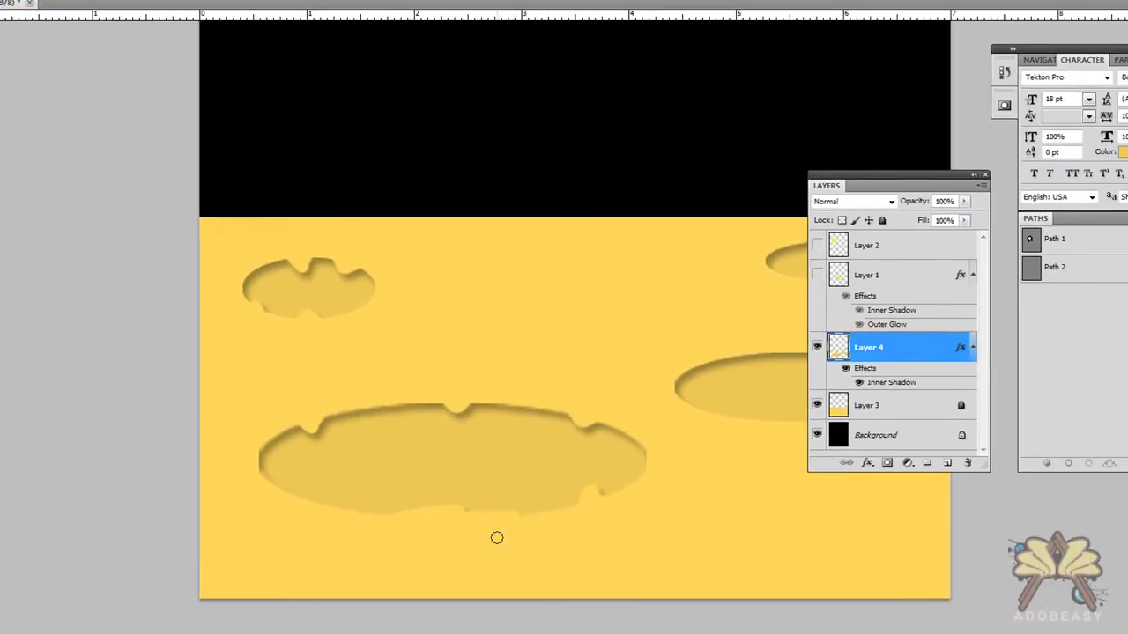
pyautogui.click(379, 519)
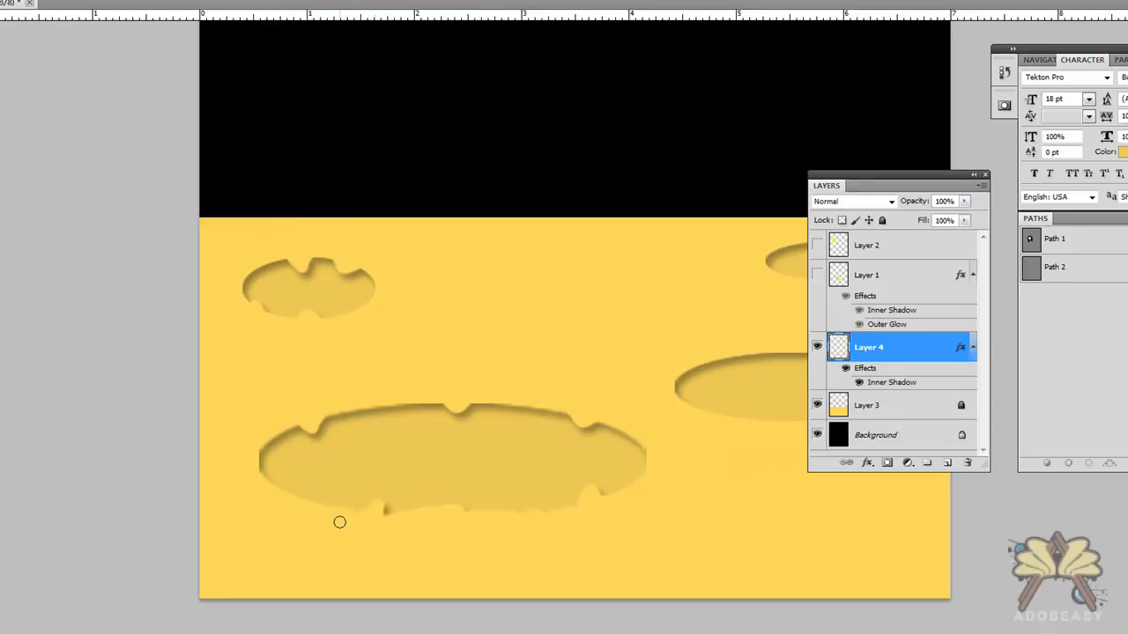
pyautogui.click(380, 409)
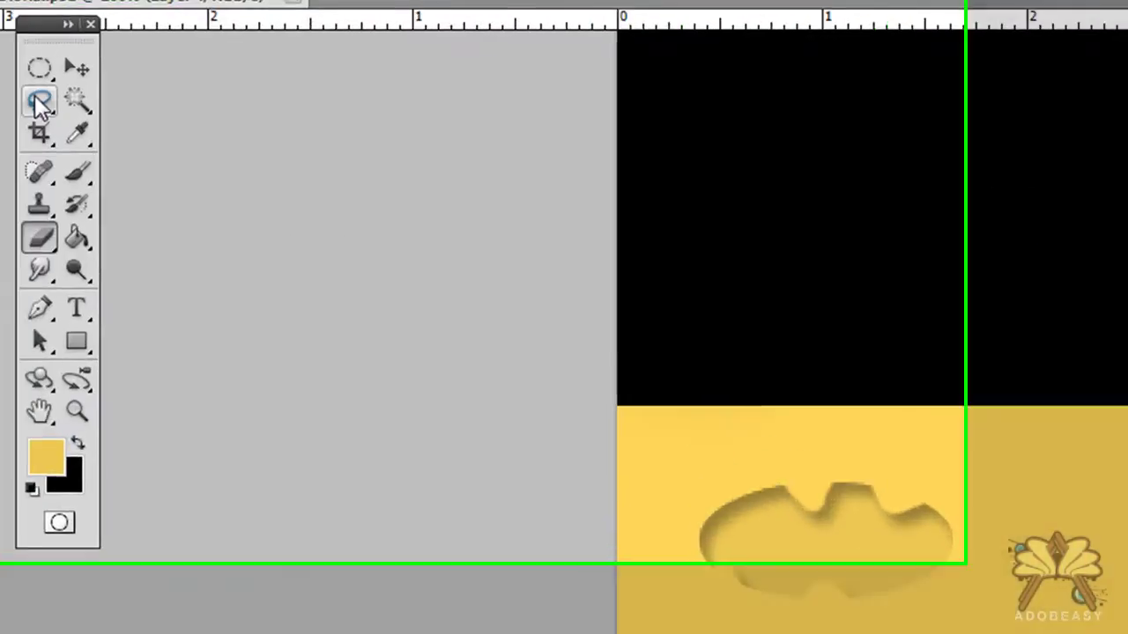
# - Select a triangle across the upper rim of the wide right crater with the Polygonal Lasso, delete it and deselect
pyautogui.click(37, 102)
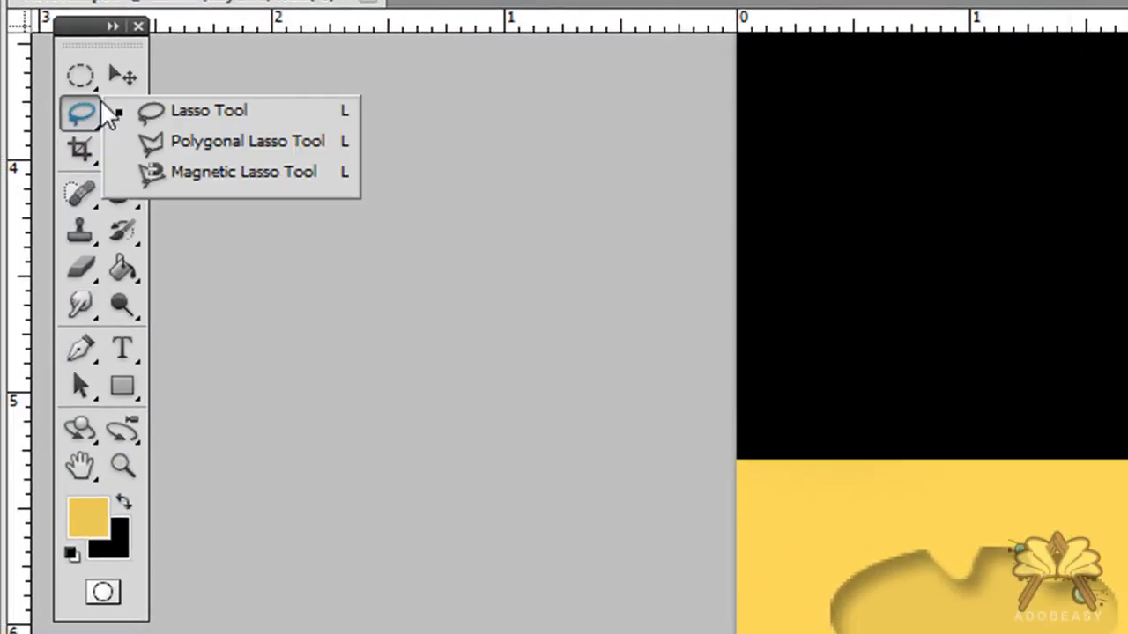
pyautogui.click(285, 144)
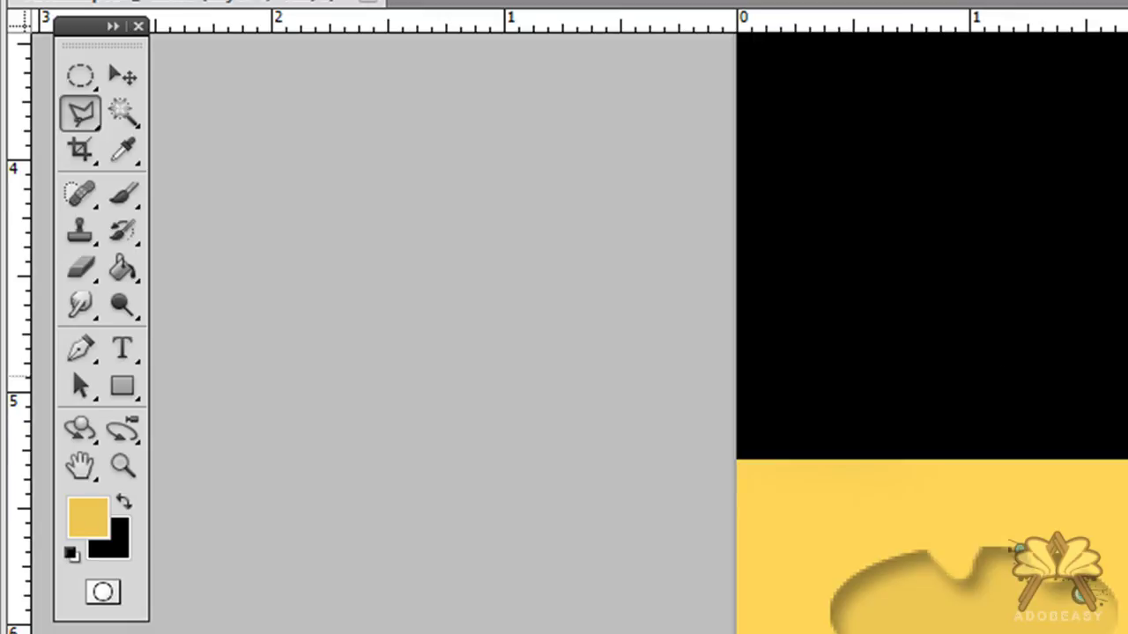
pyautogui.moveTo(1127, 542); pyautogui.dragTo(388, 258)
pyautogui.click(698, 305)
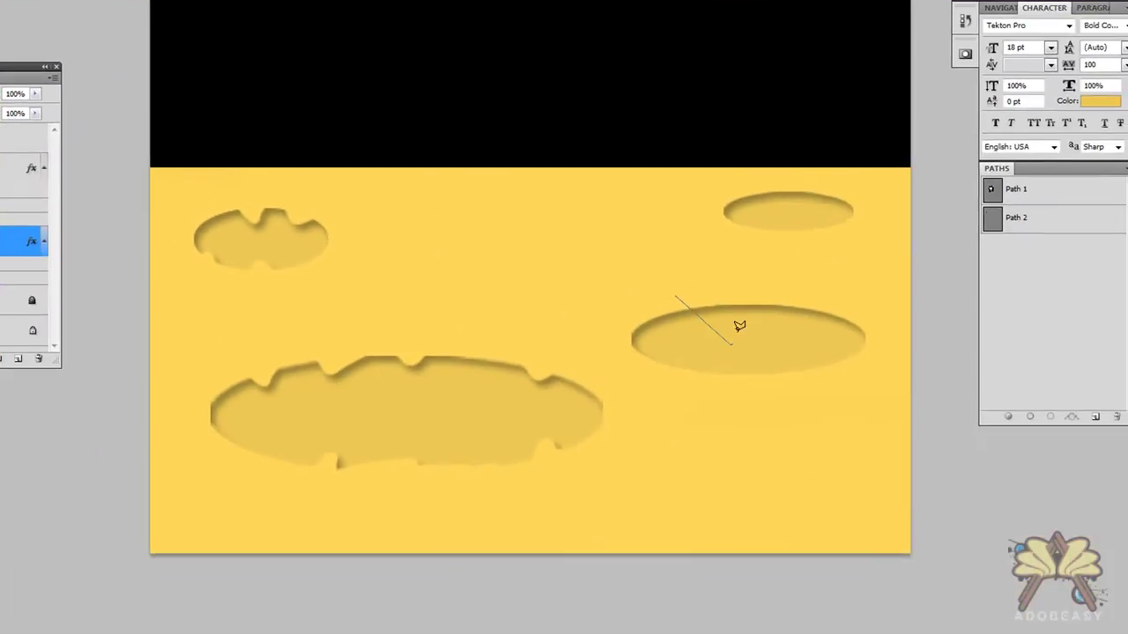
pyautogui.click(754, 354)
pyautogui.click(783, 295)
pyautogui.click(678, 291)
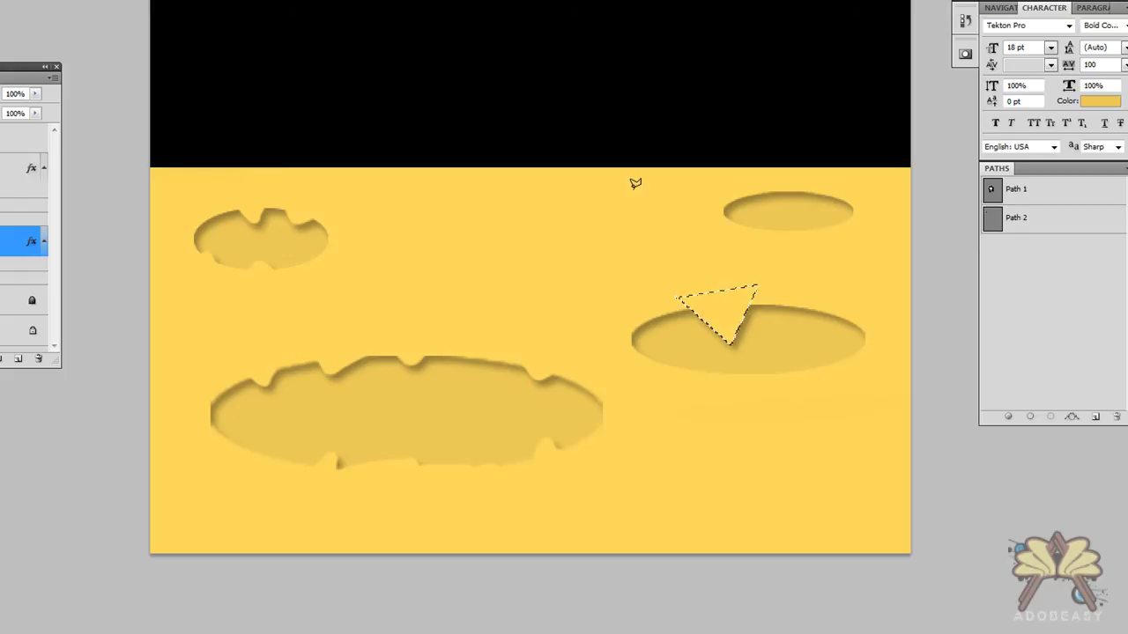
pyautogui.press('Delete')
pyautogui.hotkey('ctrl', 'd')
# - Cut a second triangular notch out of the wide right crater's lower-right edge, then clear the selection
pyautogui.click(780, 381)
pyautogui.click(825, 340)
pyautogui.click(885, 383)
pyautogui.click(784, 378)
pyautogui.press('Delete')
pyautogui.hotkey('ctrl', 'd')
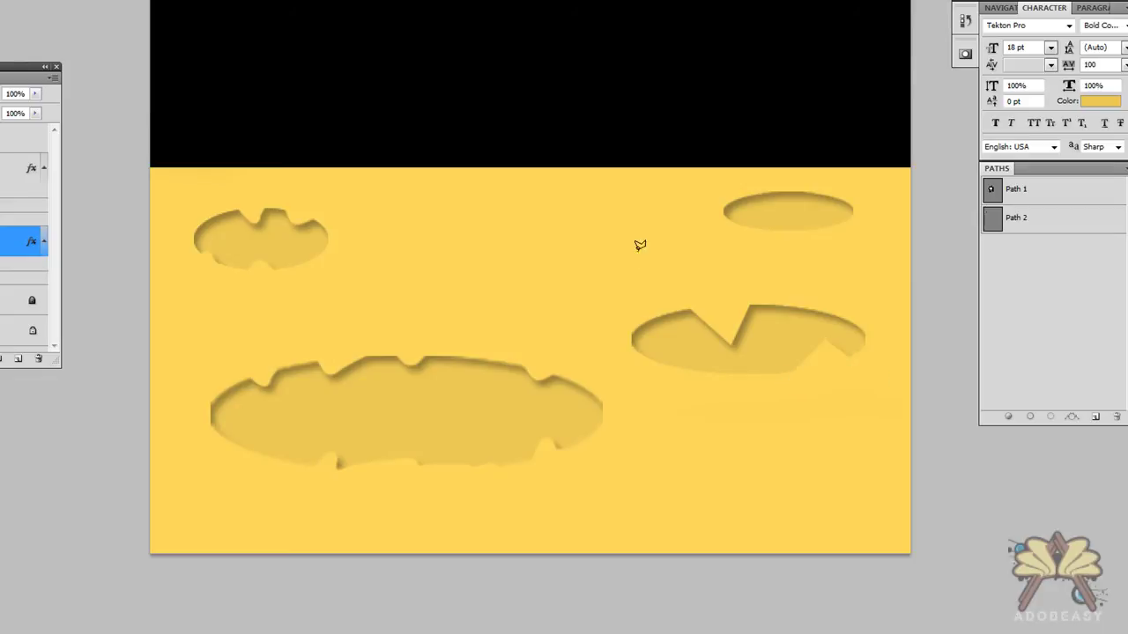
# - Cut an angular notch out of the upper rim of the small far-right crater and deselect
pyautogui.keyDown('alt'); pyautogui.click(481, 230); pyautogui.keyUp('alt')
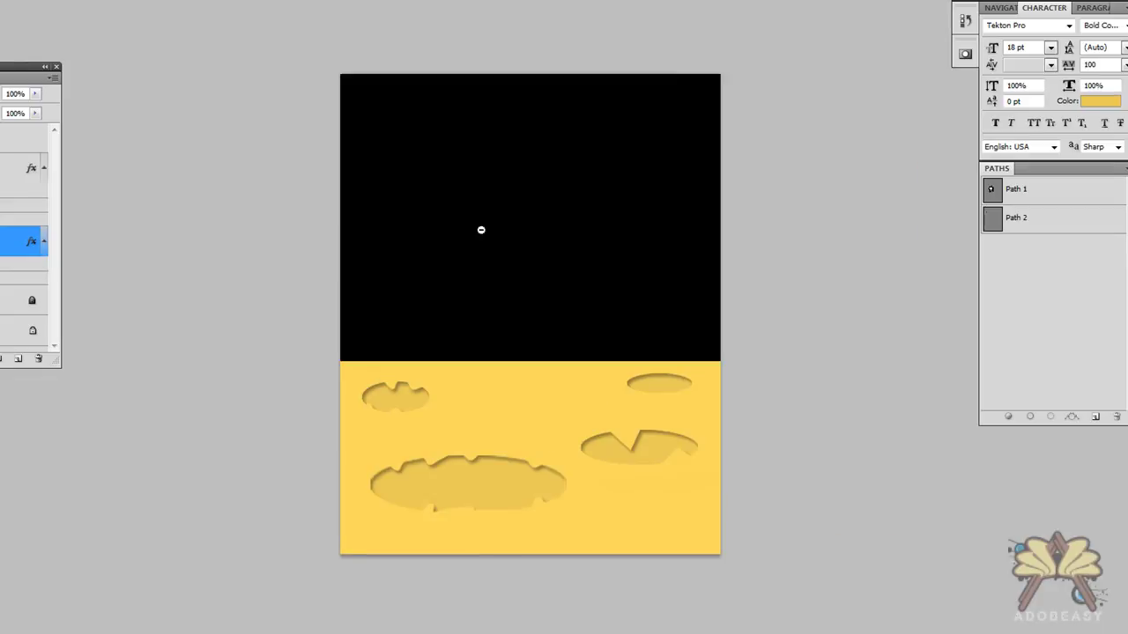
pyautogui.click(657, 397)
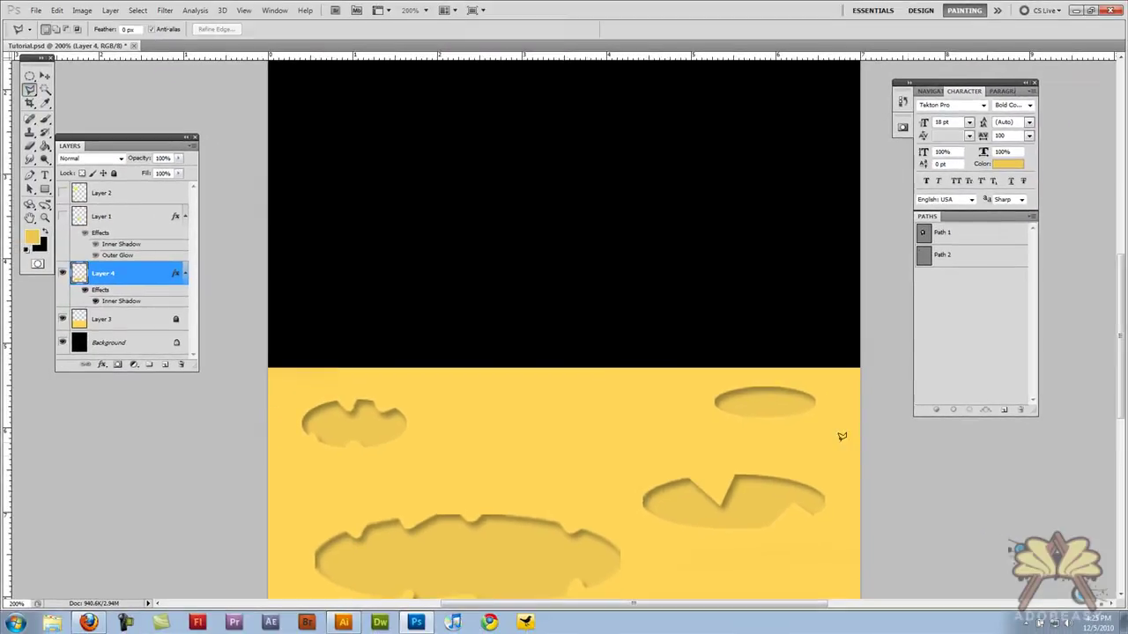
pyautogui.click(757, 388)
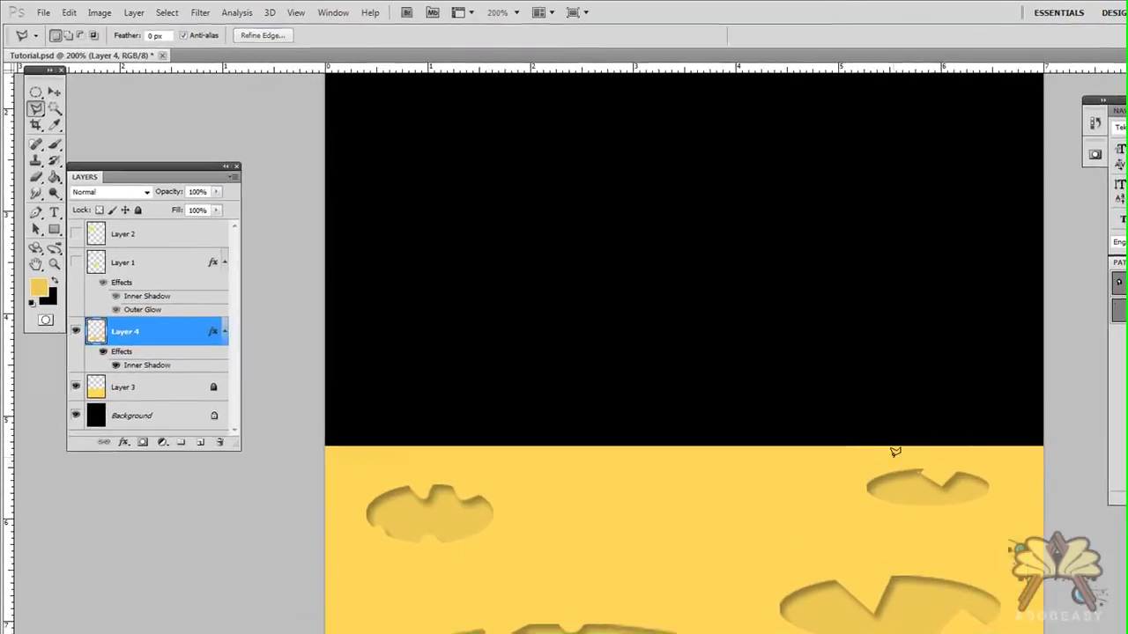
pyautogui.hotkey('ctrl', 'd')
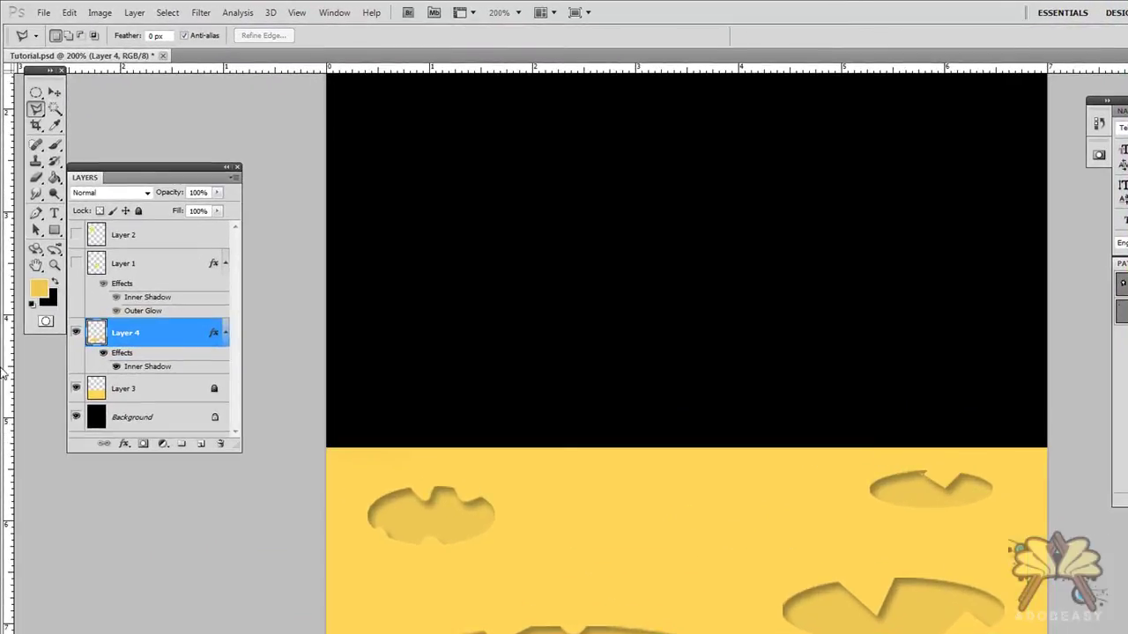
pyautogui.click(55, 265)
pyautogui.keyDown('alt'); pyautogui.click(681, 475); pyautogui.keyUp('alt')
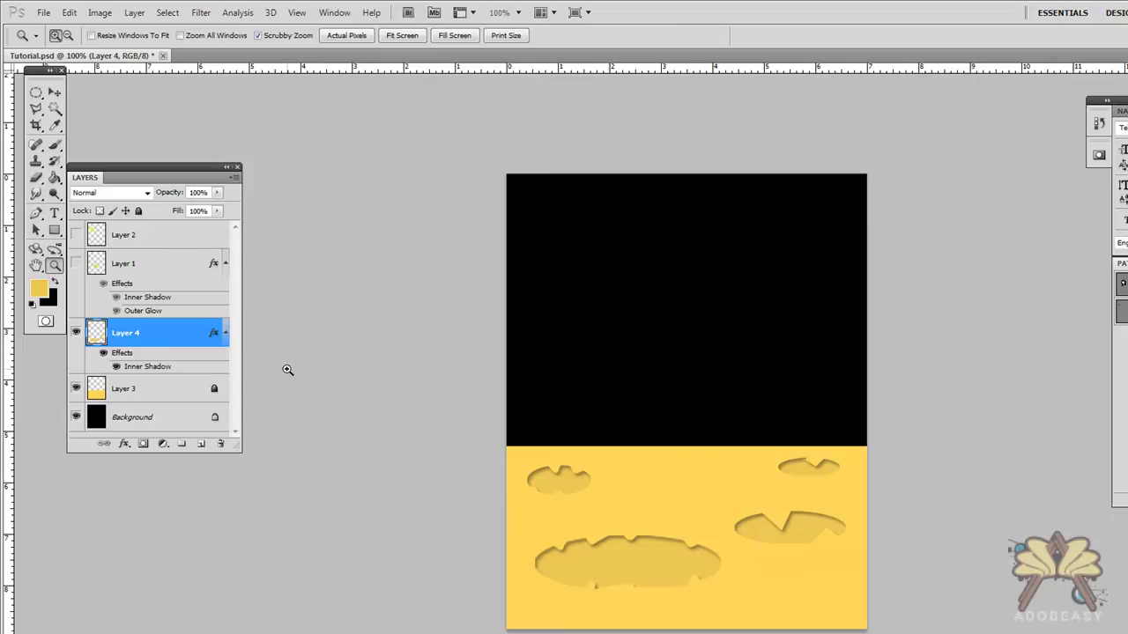
pyautogui.moveTo(117, 173); pyautogui.dragTo(160, 170)
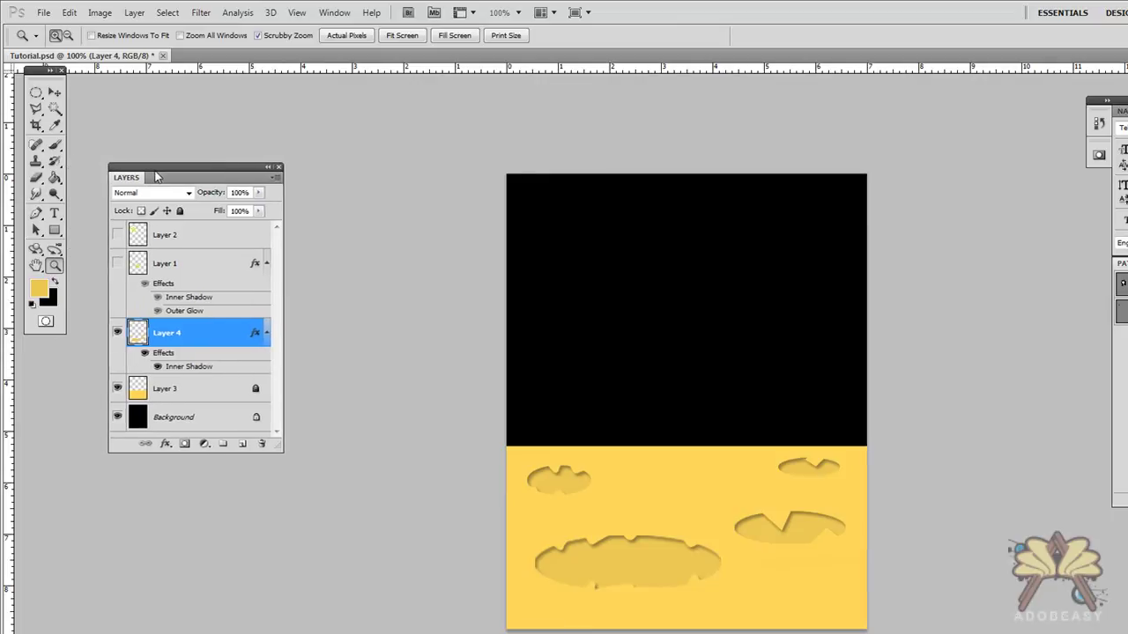
pyautogui.click(652, 512)
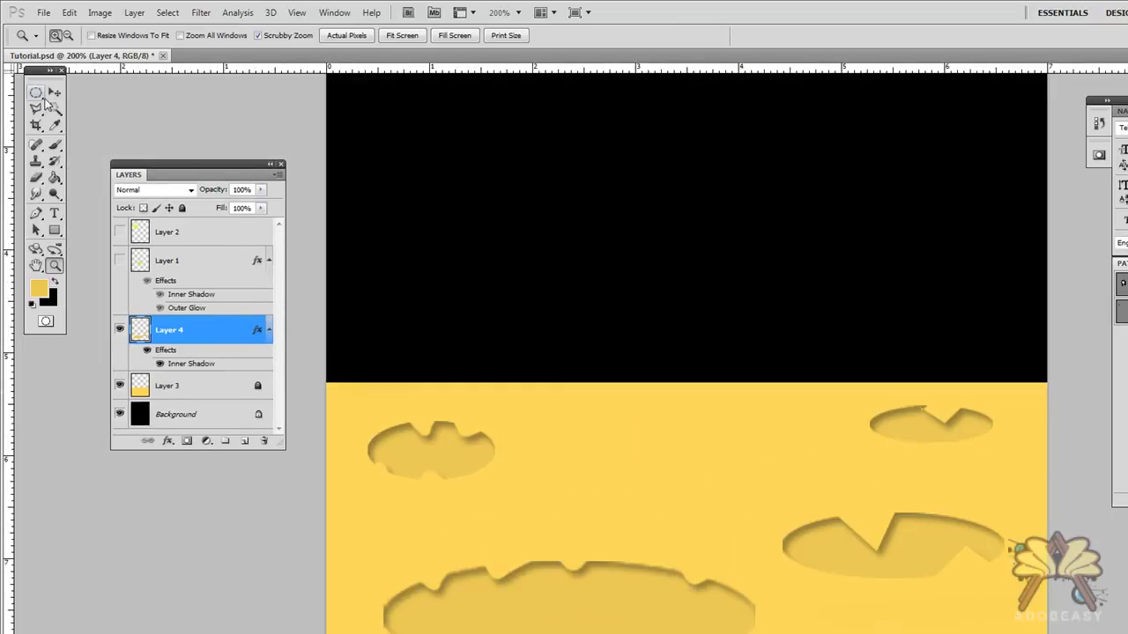
pyautogui.keyDown('alt'); pyautogui.click(699, 515); pyautogui.keyUp('alt')
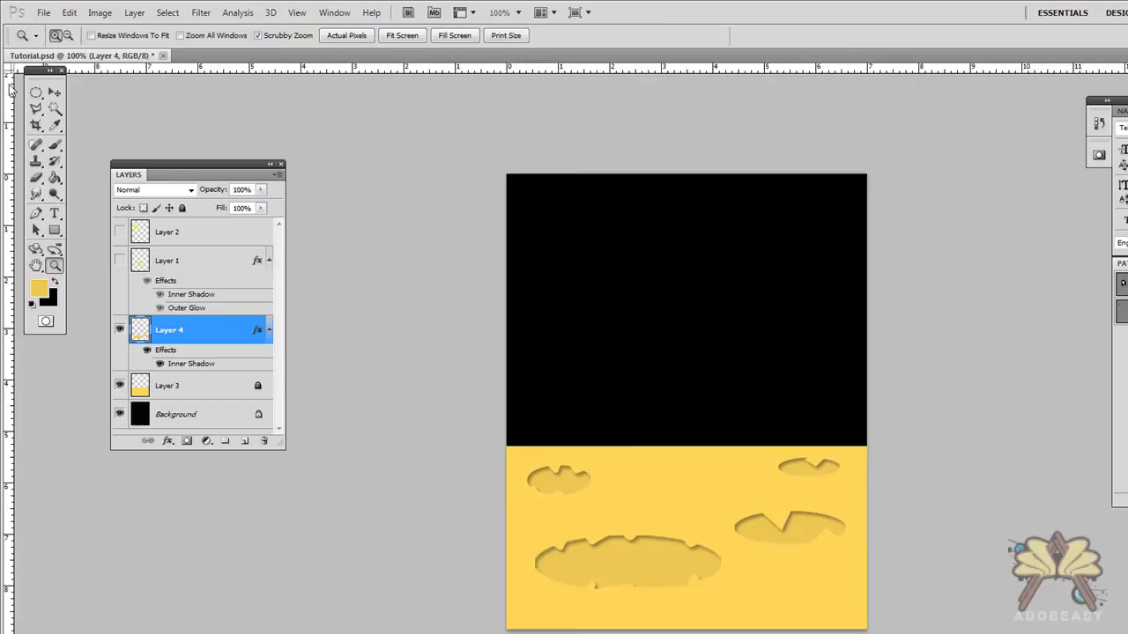
# - Unlock Layer 3 and merge the crater layer, Layer 4, down into it
pyautogui.click(54, 92)
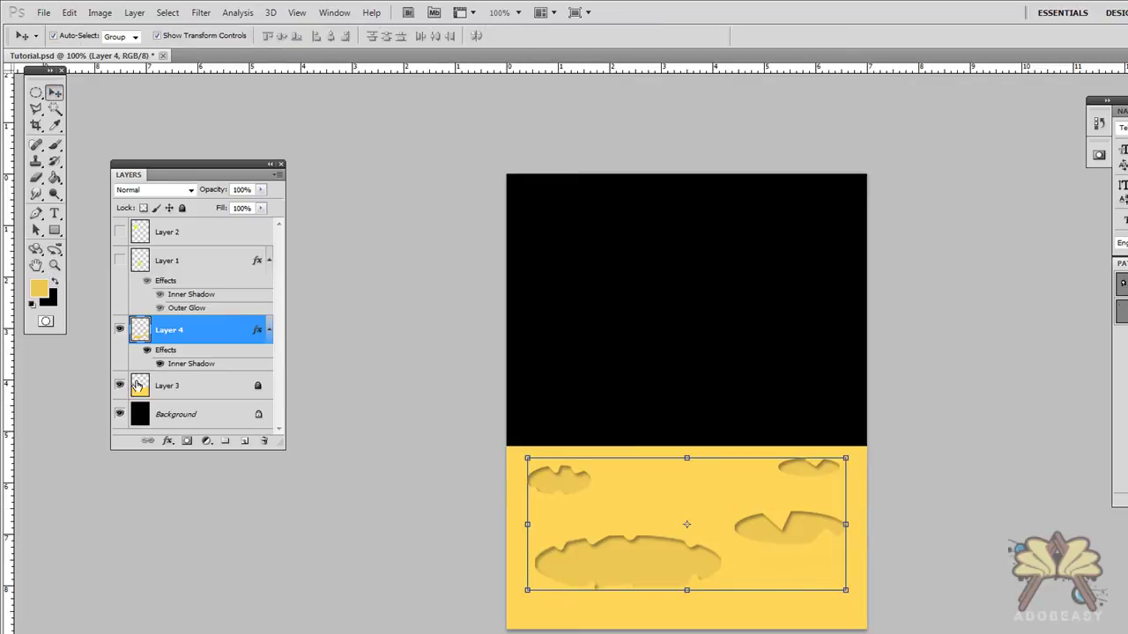
pyautogui.click(304, 349)
pyautogui.click(163, 333)
pyautogui.click(261, 396)
pyautogui.click(182, 208)
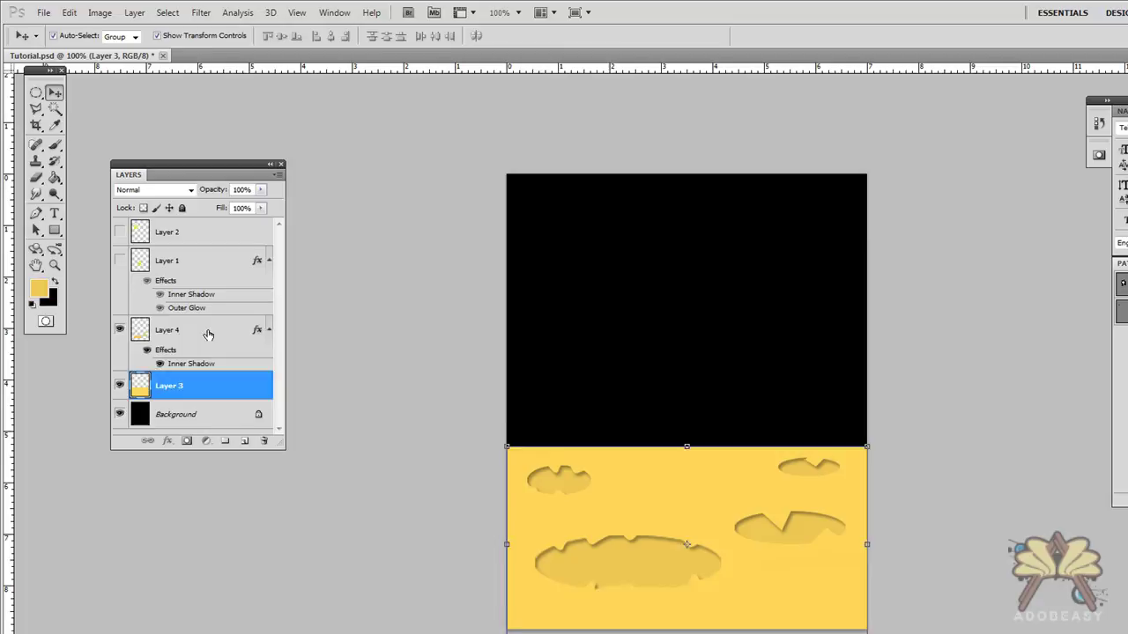
pyautogui.click(209, 329)
pyautogui.hotkey('ctrl', 'e')
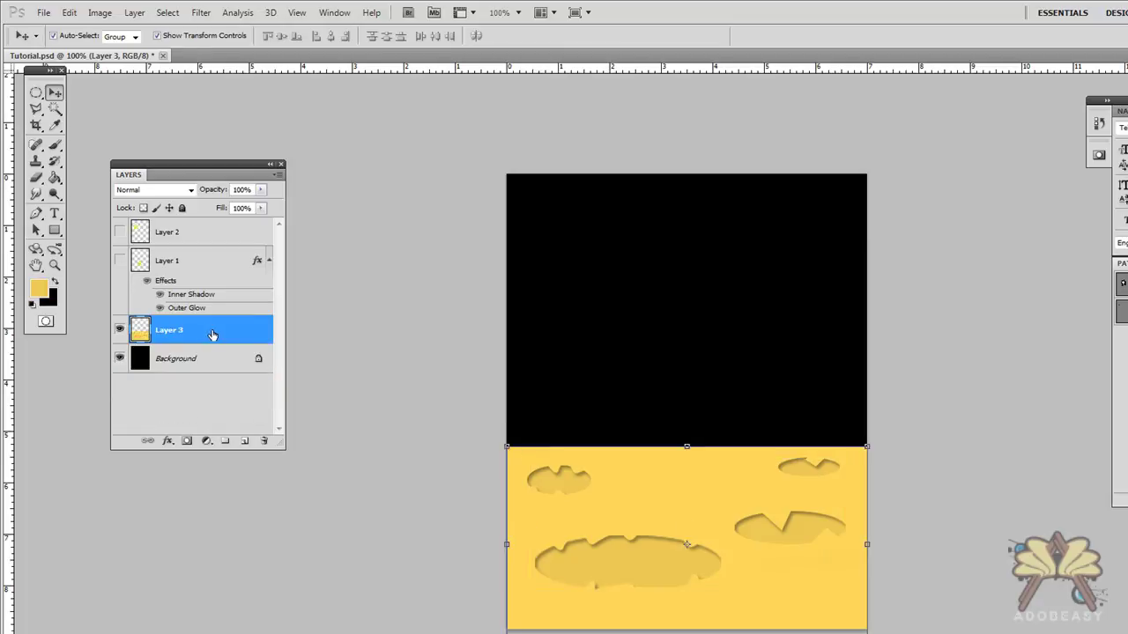
# - Apply Add Noise to the moon surface on Layer 3 with a 7.16% amount, Gaussian distribution and monochromatic noise
pyautogui.click(200, 12)
pyautogui.moveTo(282, 266)
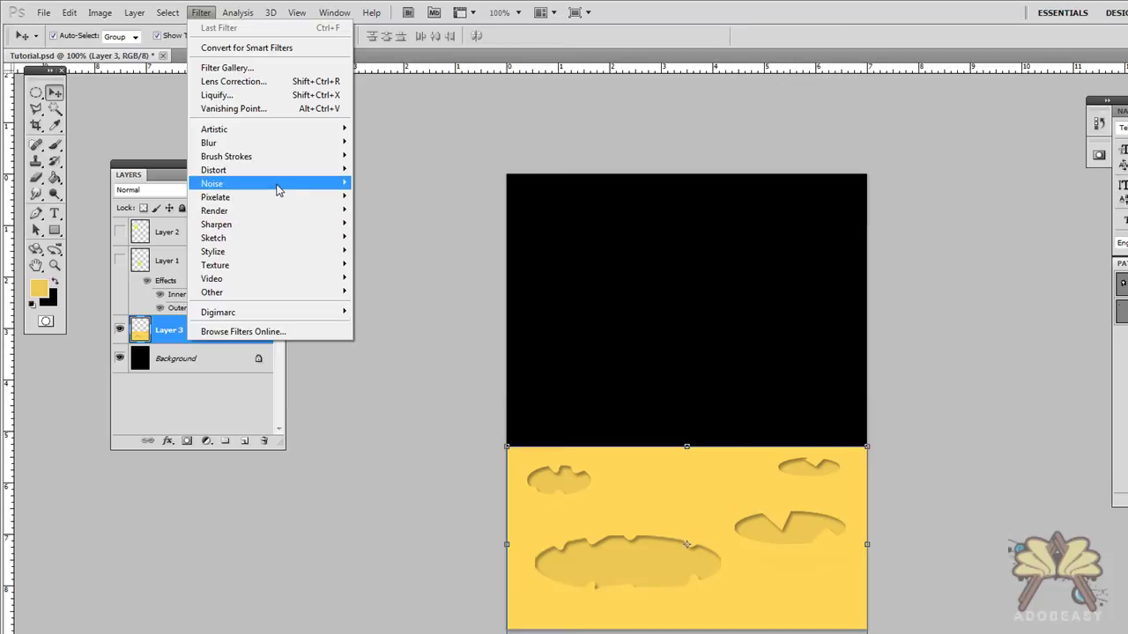
pyautogui.moveTo(277, 190)
pyautogui.click(378, 185)
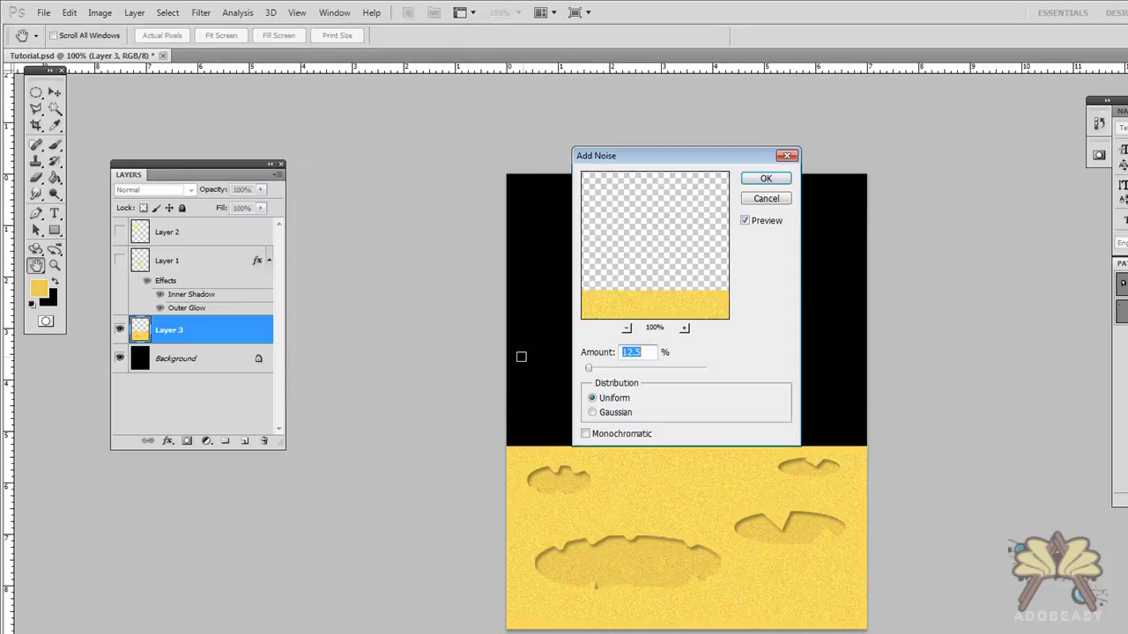
pyautogui.click(592, 399)
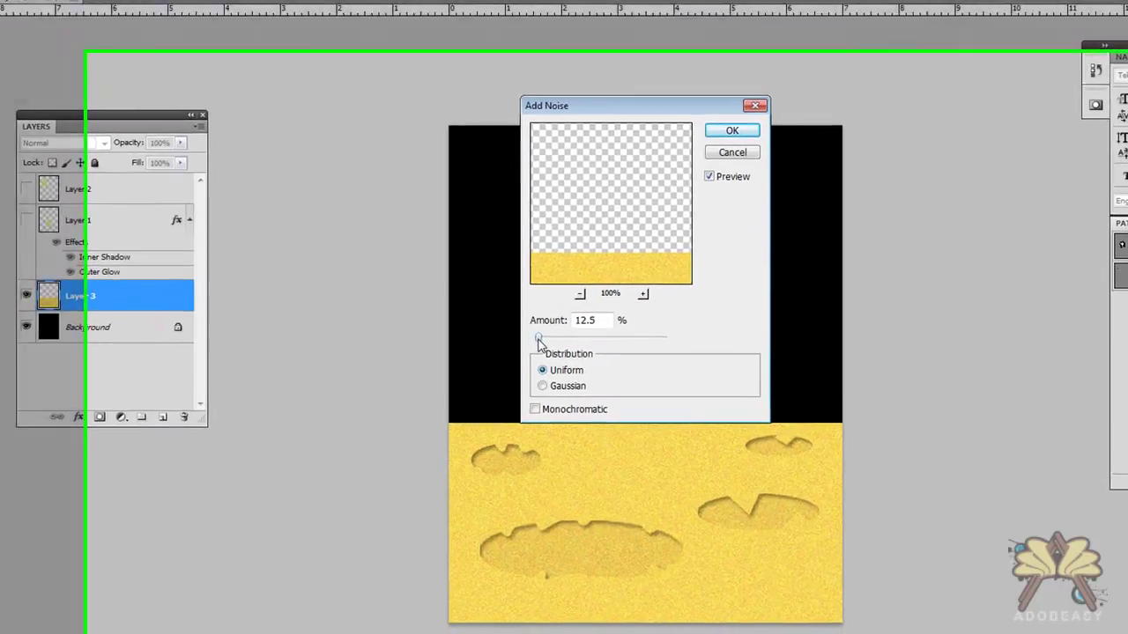
pyautogui.moveTo(589, 368); pyautogui.dragTo(591, 374)
pyautogui.click(492, 359)
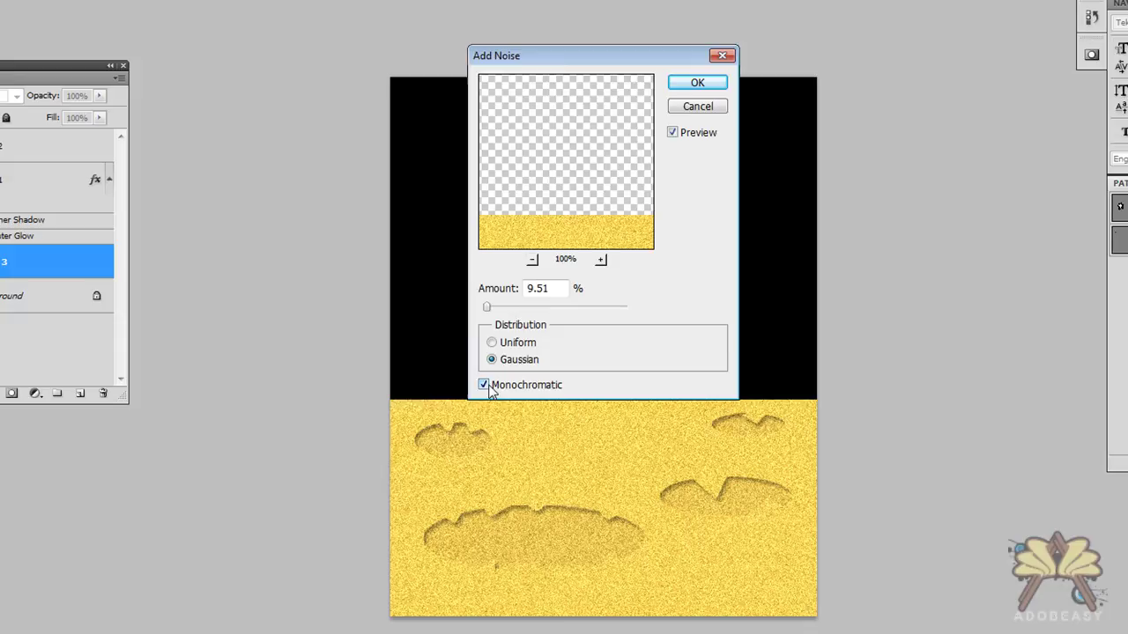
pyautogui.moveTo(487, 307); pyautogui.dragTo(487, 312)
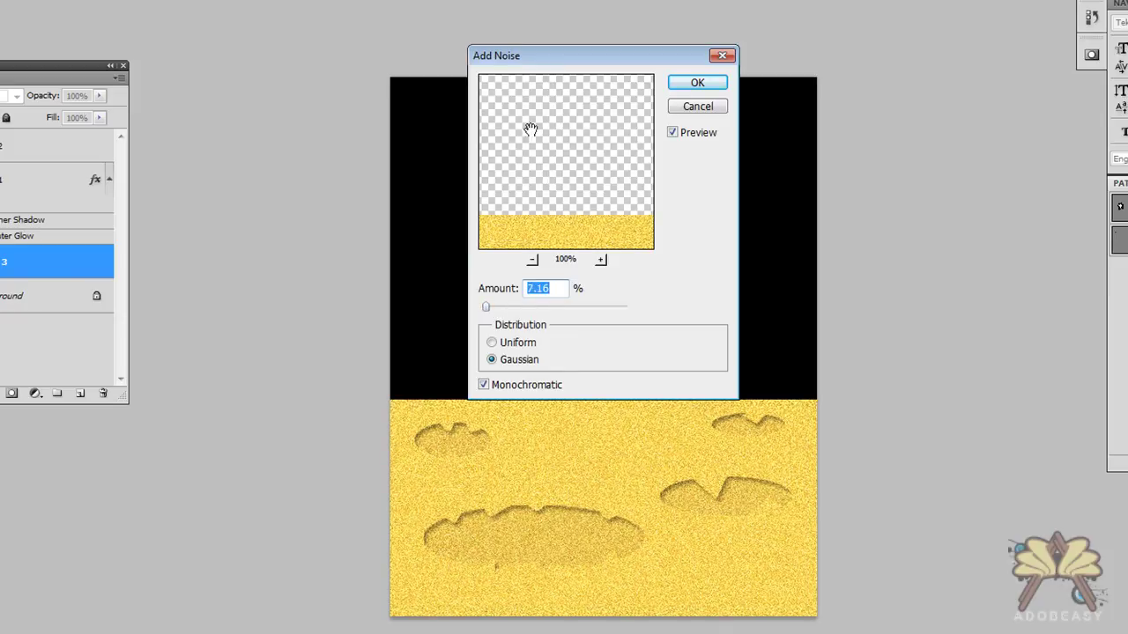
pyautogui.click(699, 87)
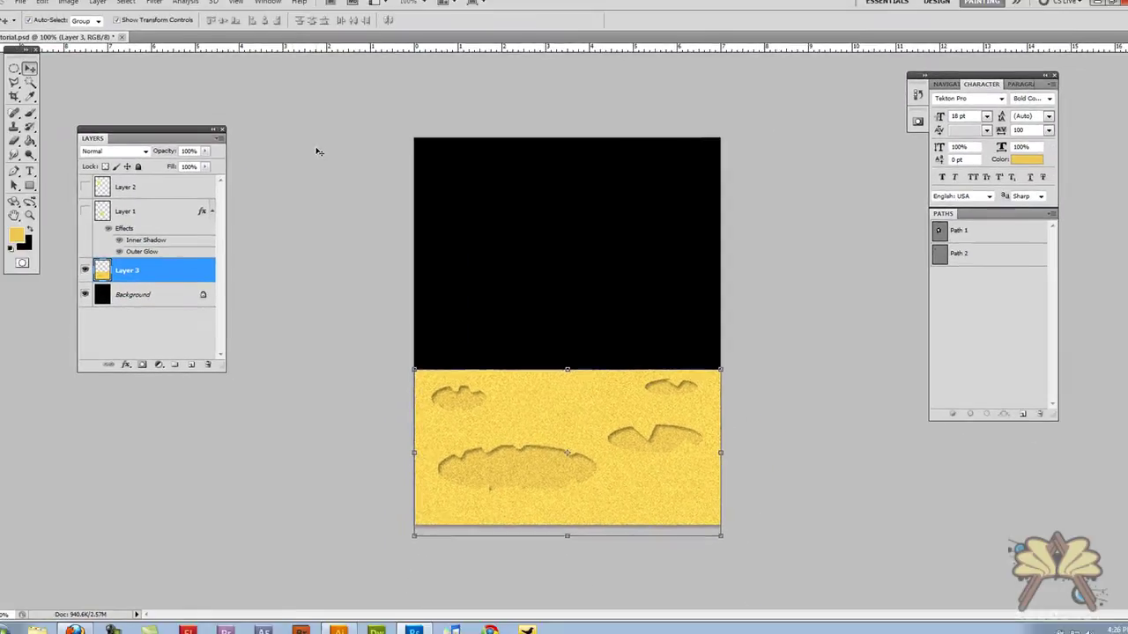
# - Apply the Craquelure texture filter to the moon surface with crack spacing 65, depth 1 and brightness 3, then deselect the layer
pyautogui.click(165, 10)
pyautogui.moveTo(227, 217)
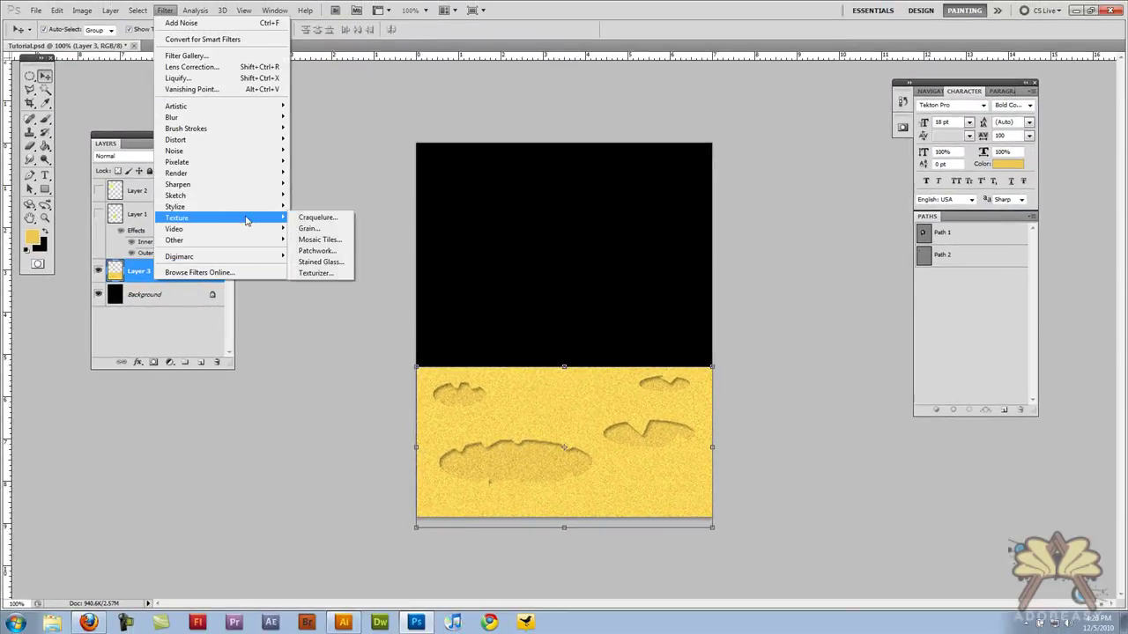
pyautogui.click(333, 218)
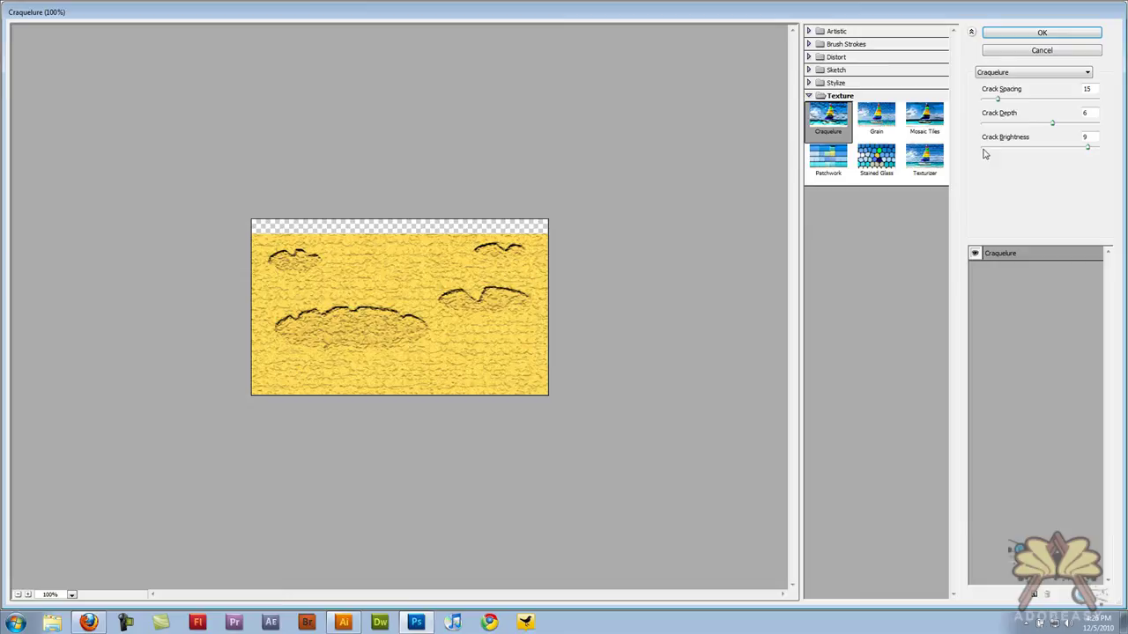
pyautogui.moveTo(1050, 125)
pyautogui.mouseDown()
pyautogui.moveTo(991, 128)
pyautogui.moveTo(985, 103)
pyautogui.moveTo(1061, 106)
pyautogui.mouseUp()
pyautogui.moveTo(1086, 147); pyautogui.dragTo(1020, 150)
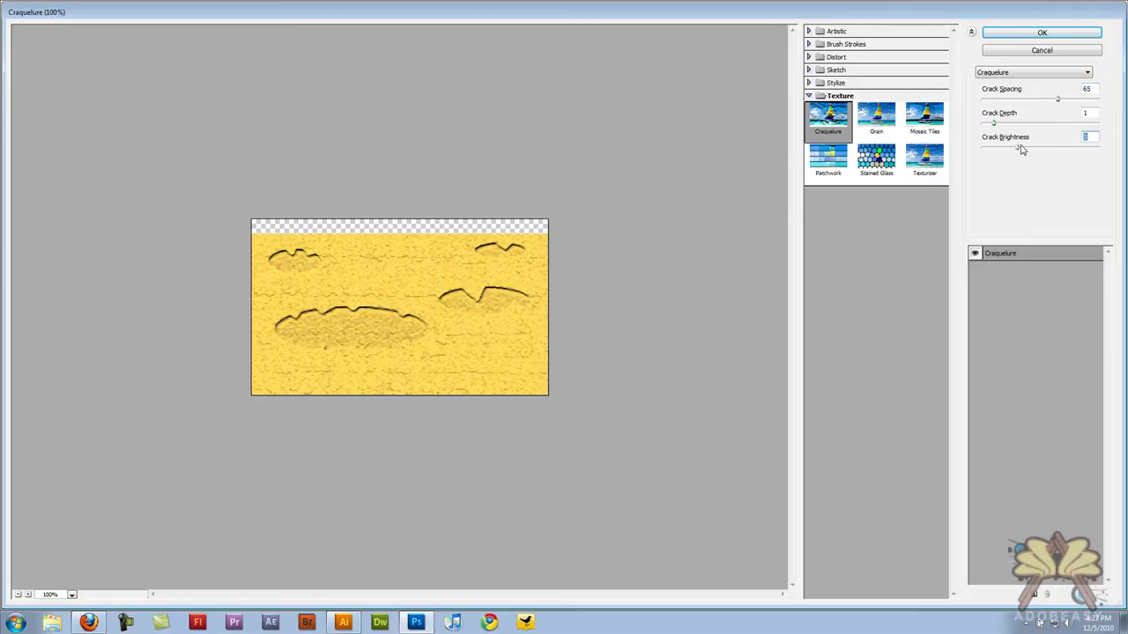
pyautogui.click(1042, 35)
pyautogui.click(330, 287)
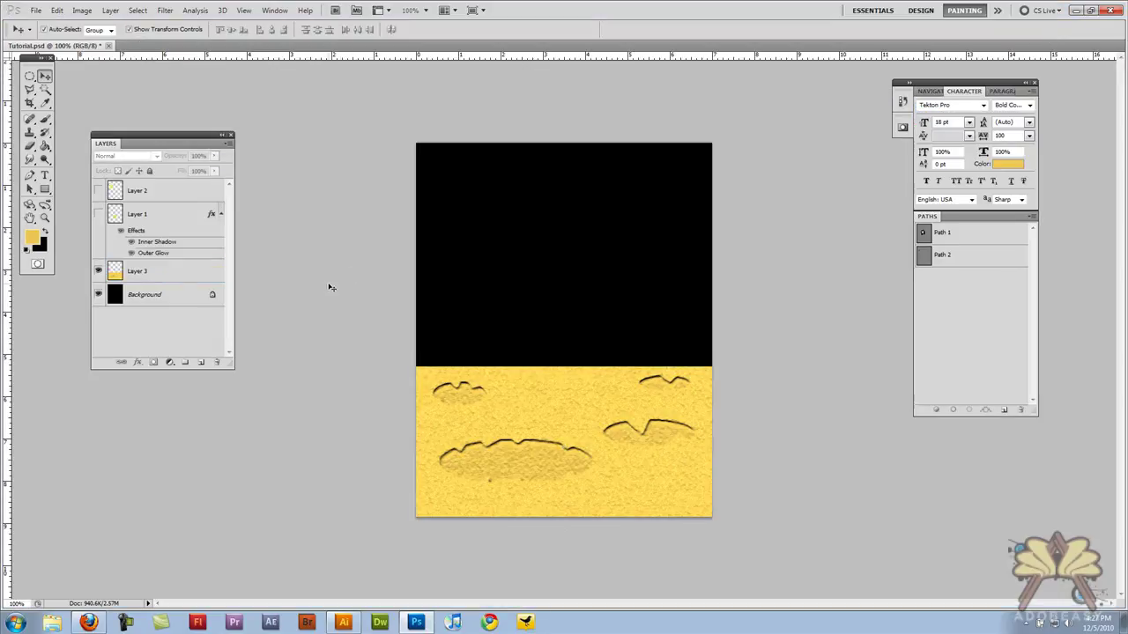
# - Lighten scattered patches of the moon surface on Layer 3 with the Dodge tool, around the craters and along the edges
pyautogui.click(45, 160)
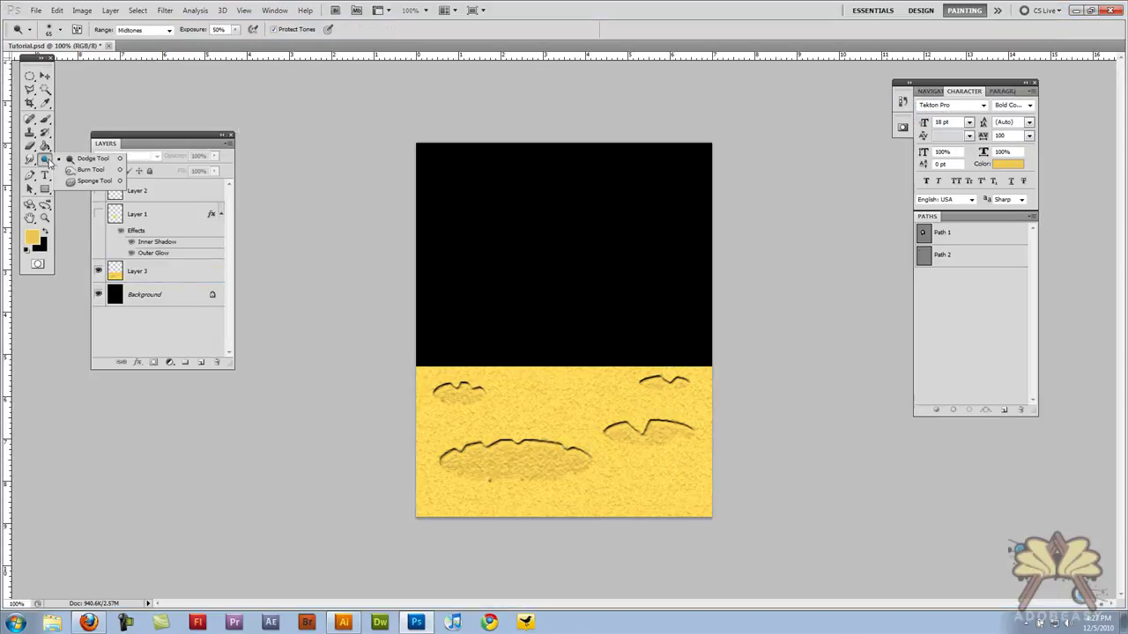
pyautogui.click(82, 159)
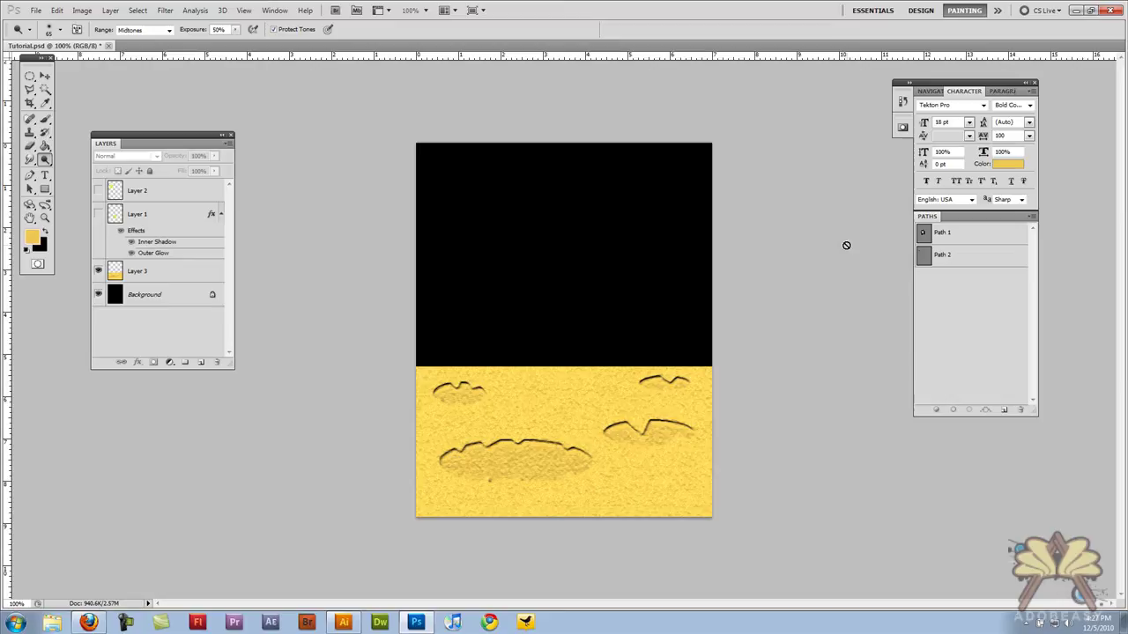
pyautogui.click(166, 277)
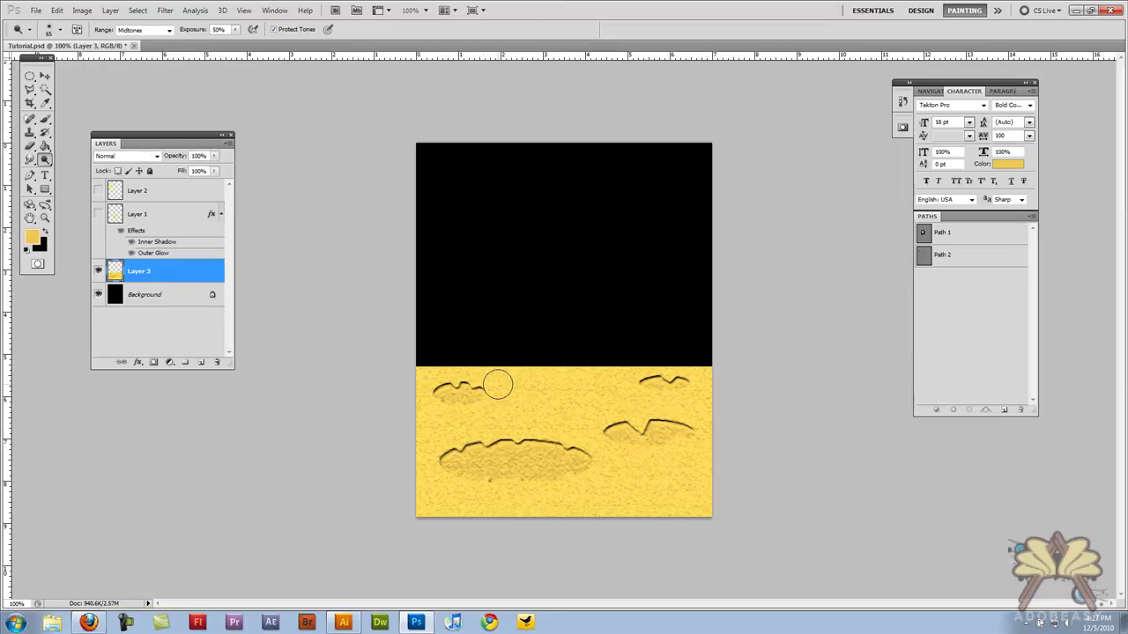
pyautogui.moveTo(581, 379); pyautogui.dragTo(544, 378)
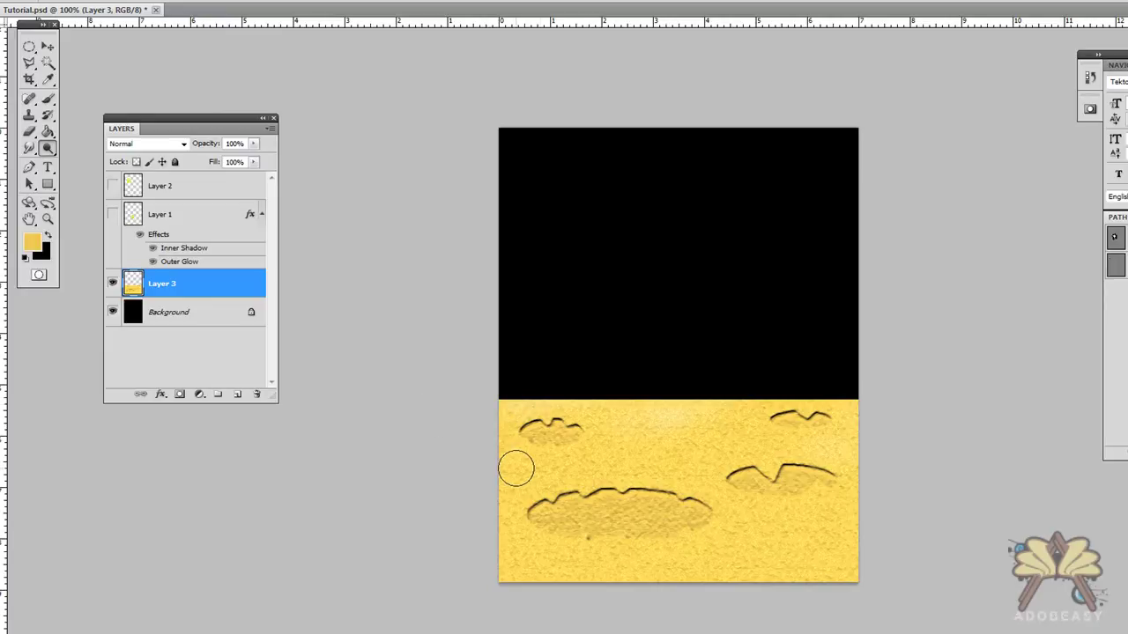
pyautogui.moveTo(516, 469); pyautogui.dragTo(519, 497)
pyautogui.moveTo(521, 555); pyautogui.dragTo(519, 589)
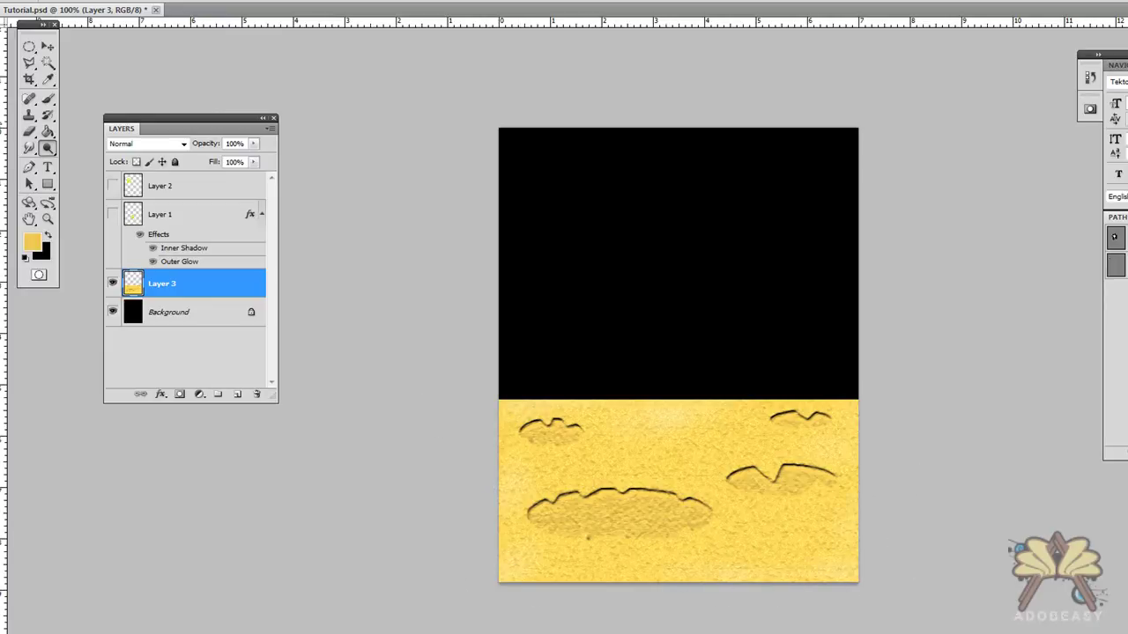
# - Darken areas between the craters on Layer 3 with the Burn tool, raising its exposure to 65%
pyautogui.click(51, 149)
pyautogui.click(96, 159)
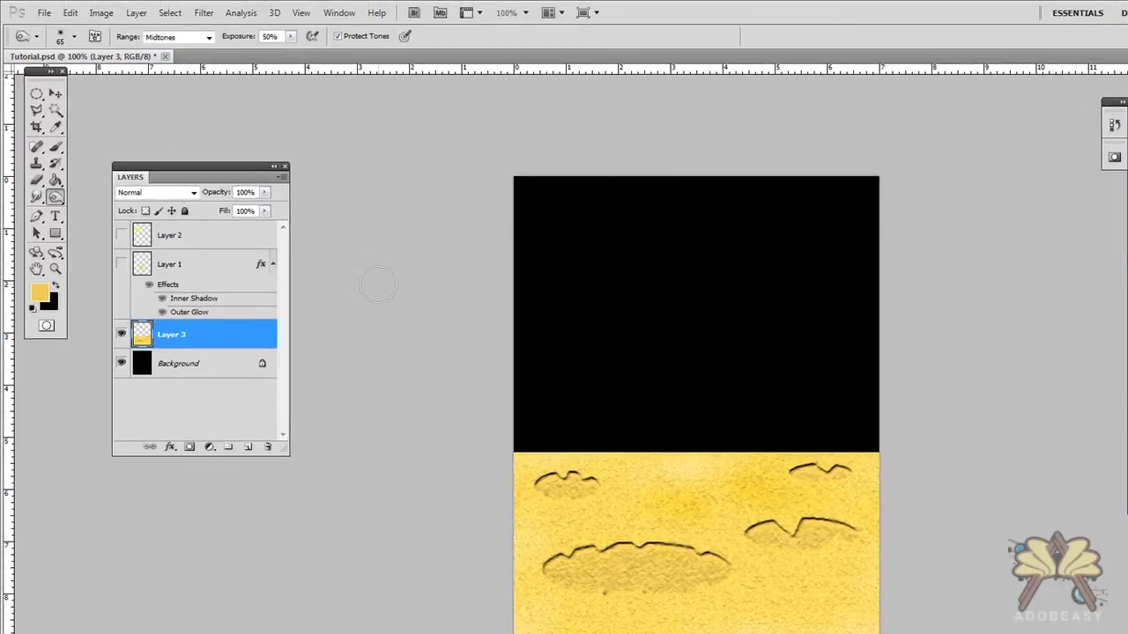
pyautogui.click(290, 36)
pyautogui.moveTo(292, 50); pyautogui.dragTo(301, 51)
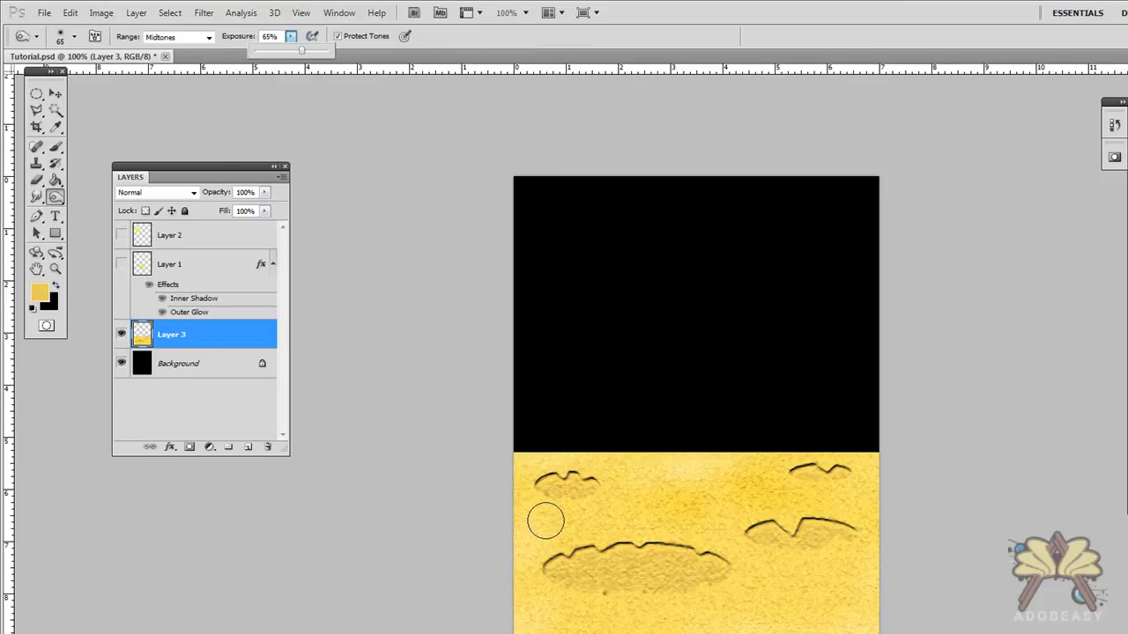
pyautogui.moveTo(543, 521)
pyautogui.mouseDown()
pyautogui.moveTo(529, 546)
pyautogui.moveTo(546, 584)
pyautogui.moveTo(525, 606)
pyautogui.moveTo(616, 584)
pyautogui.moveTo(793, 573)
pyautogui.moveTo(779, 537)
pyautogui.moveTo(838, 503)
pyautogui.moveTo(772, 470)
pyautogui.moveTo(496, 471)
pyautogui.moveTo(678, 467)
pyautogui.mouseUp()
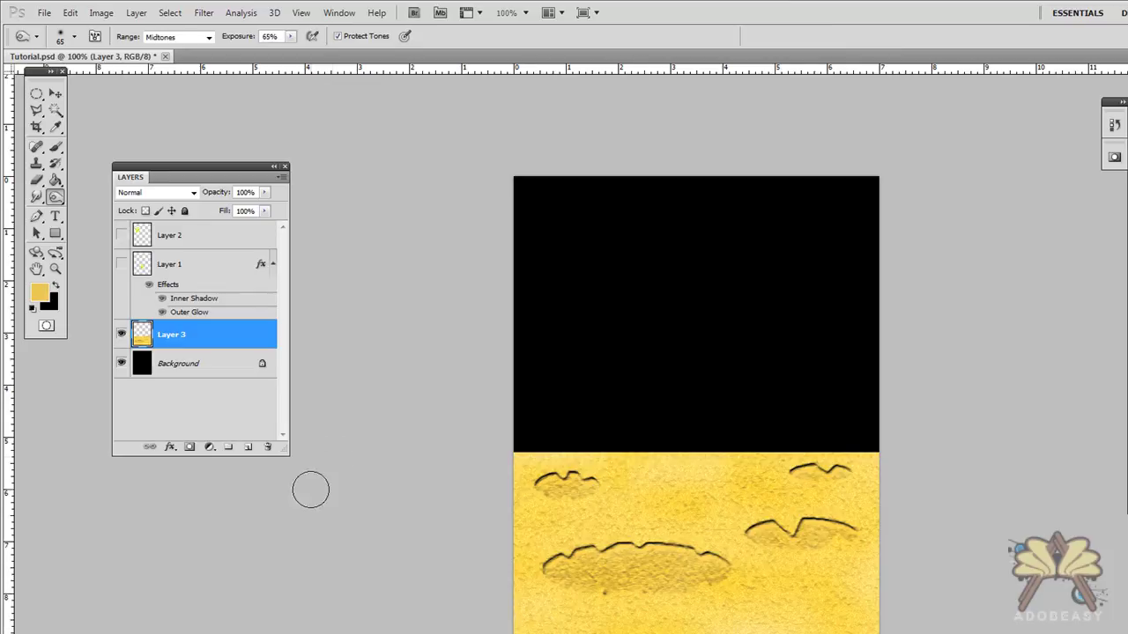
# - Show the alien on Layer 1 and move it slightly upward so it stands nearer the horizon
pyautogui.click(122, 265)
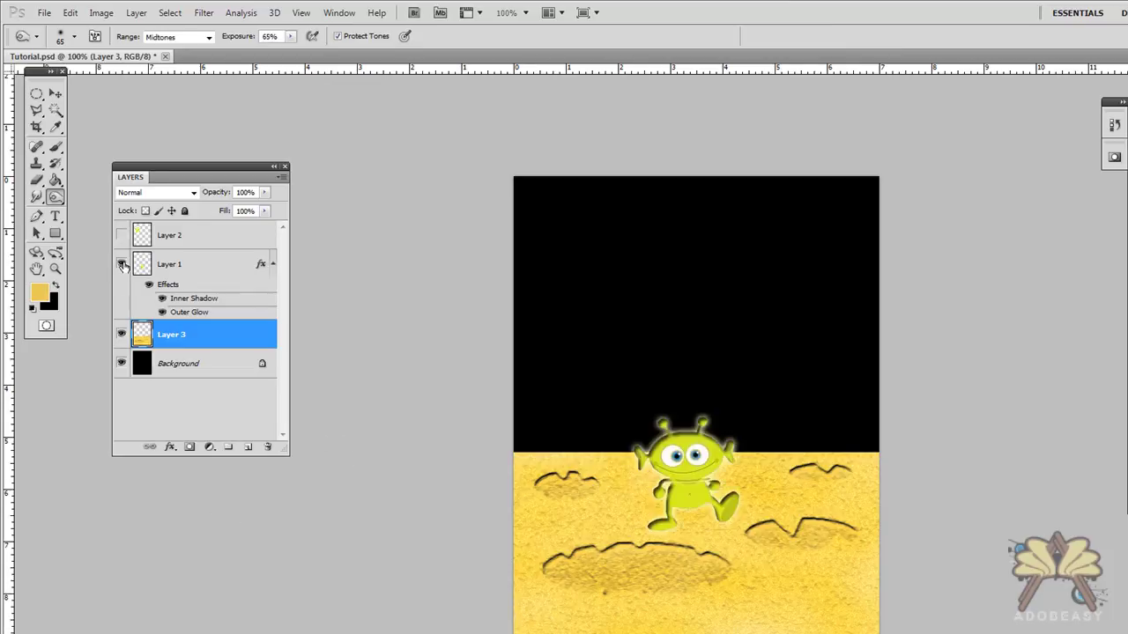
pyautogui.click(54, 93)
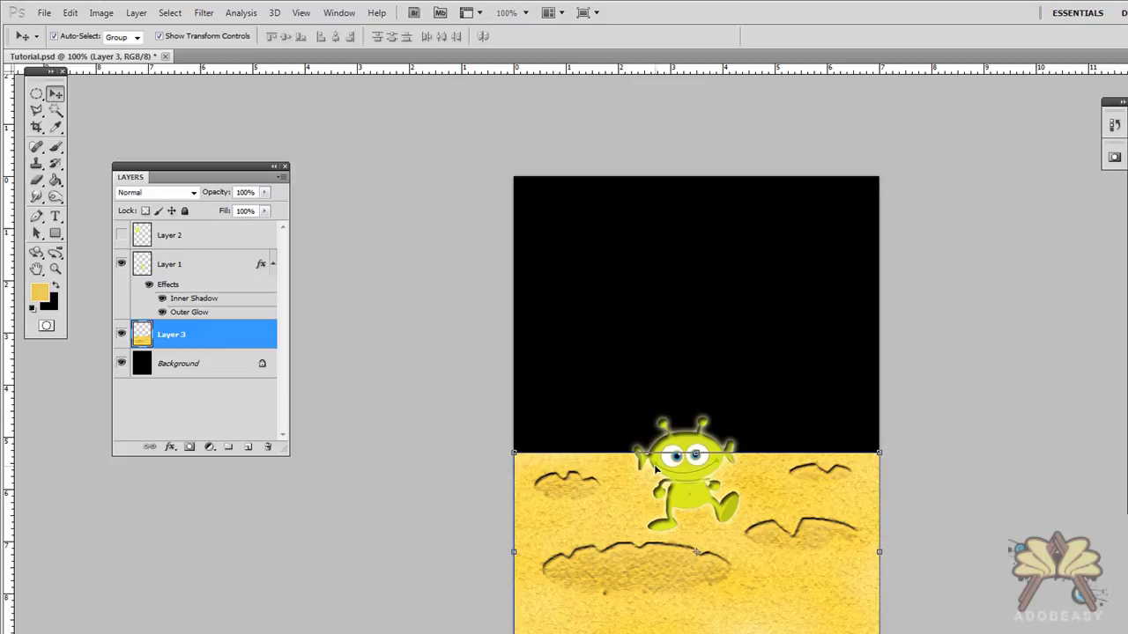
pyautogui.click(414, 412)
pyautogui.moveTo(703, 467); pyautogui.dragTo(698, 443)
# - Add a Drop Shadow to the alien's layer with a 56° angle and 13 px size, adjust its distance and spread, and deselect
pyautogui.rightClick(190, 266)
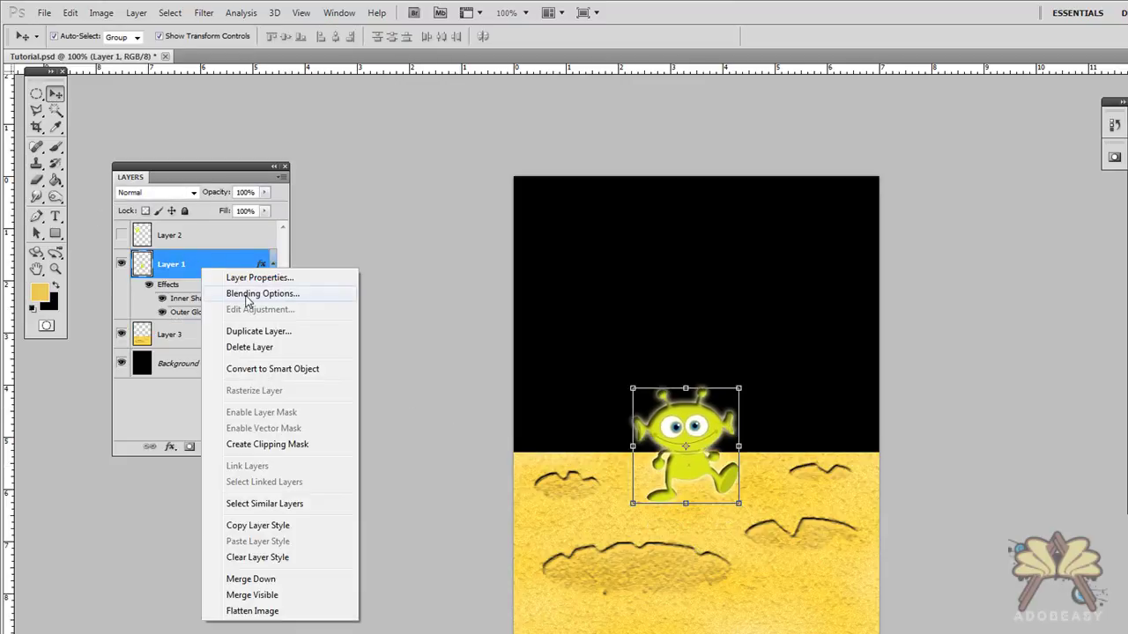
pyautogui.click(248, 295)
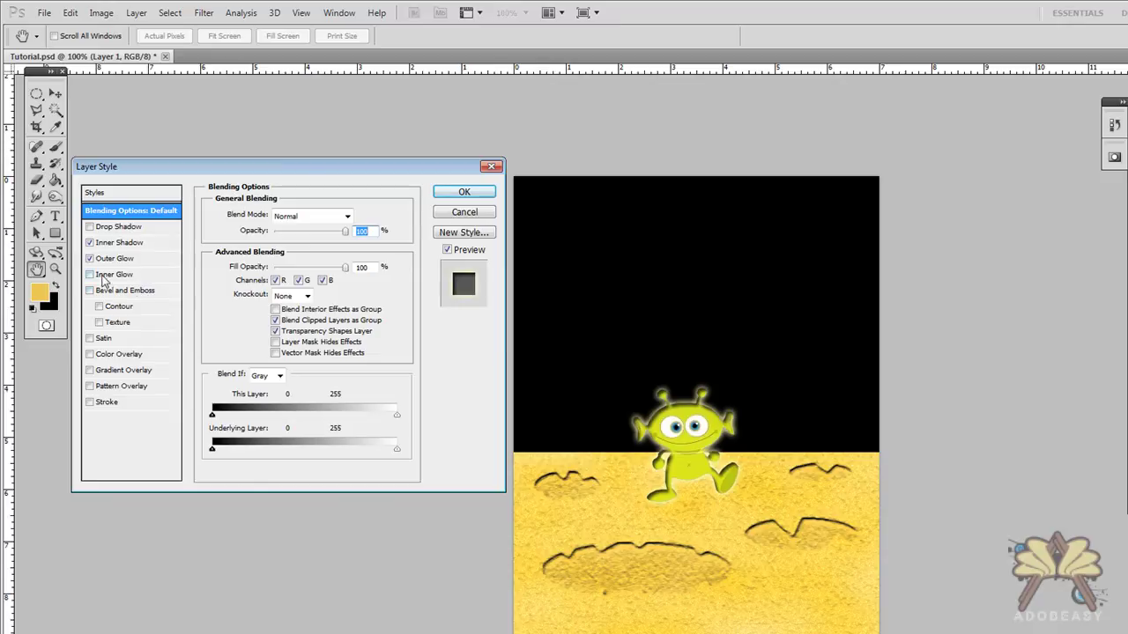
pyautogui.click(89, 227)
pyautogui.click(122, 230)
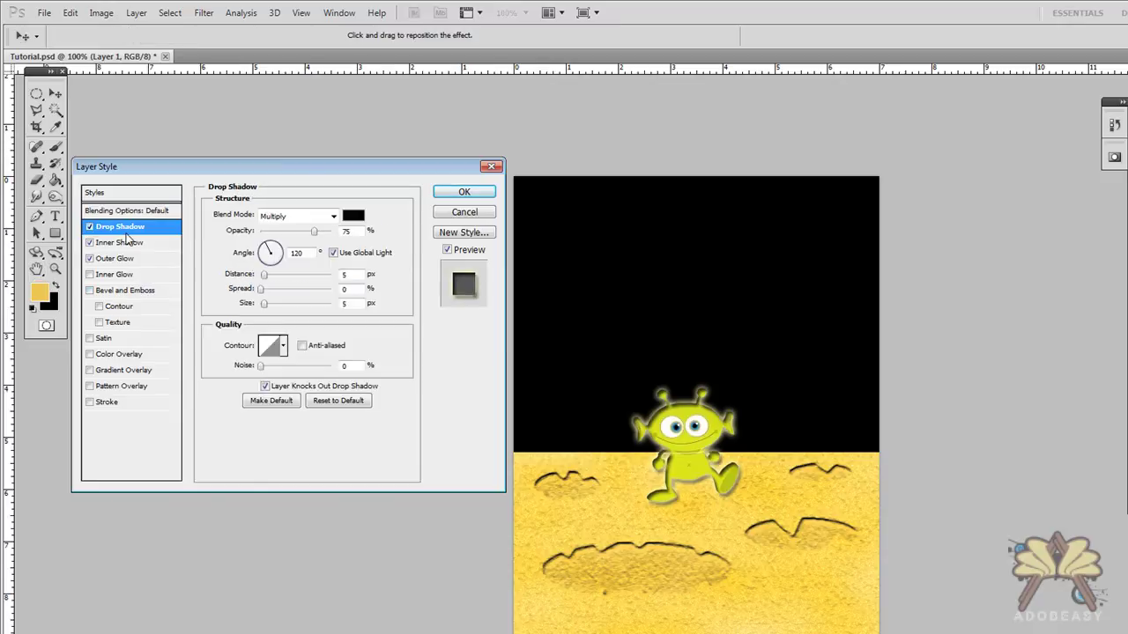
pyautogui.moveTo(260, 247); pyautogui.dragTo(272, 280)
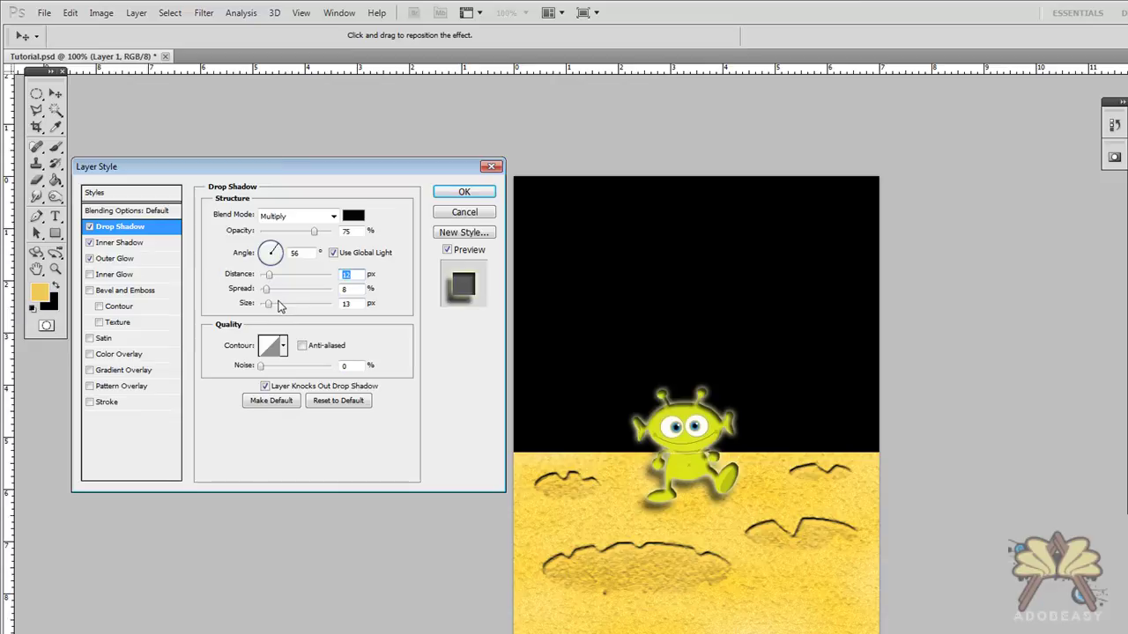
pyautogui.moveTo(265, 292); pyautogui.dragTo(267, 290)
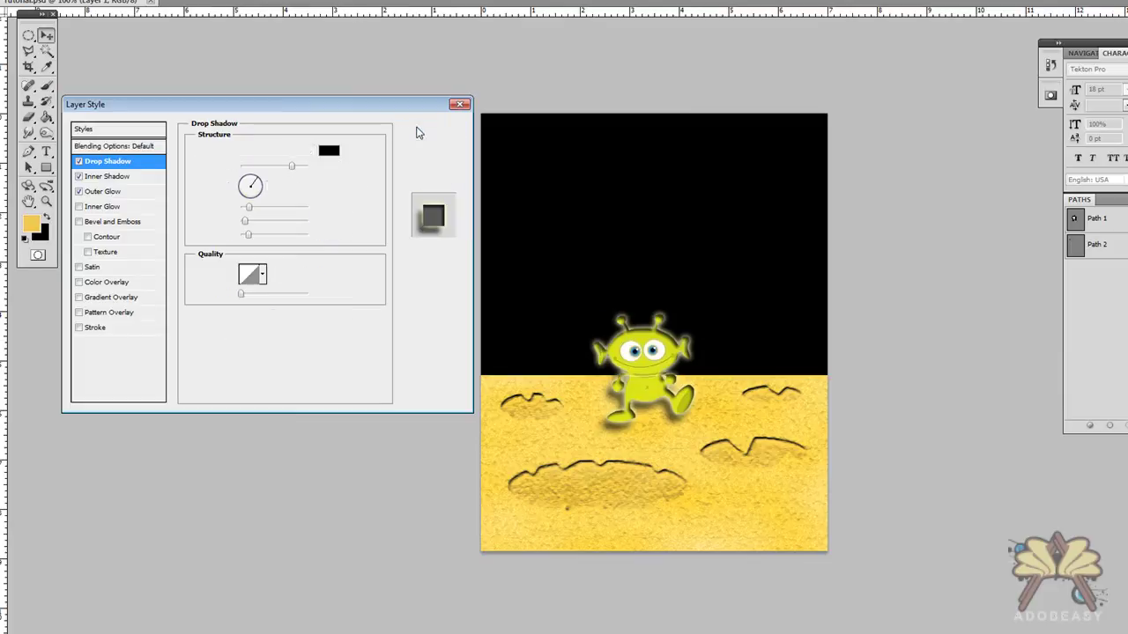
pyautogui.click(434, 127)
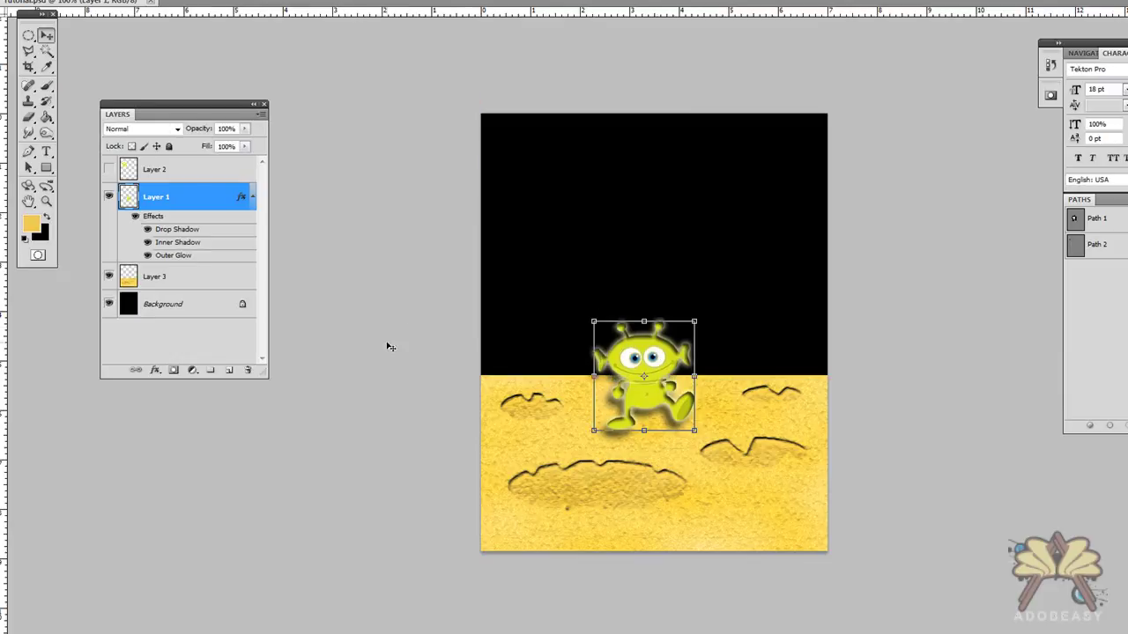
pyautogui.click(409, 326)
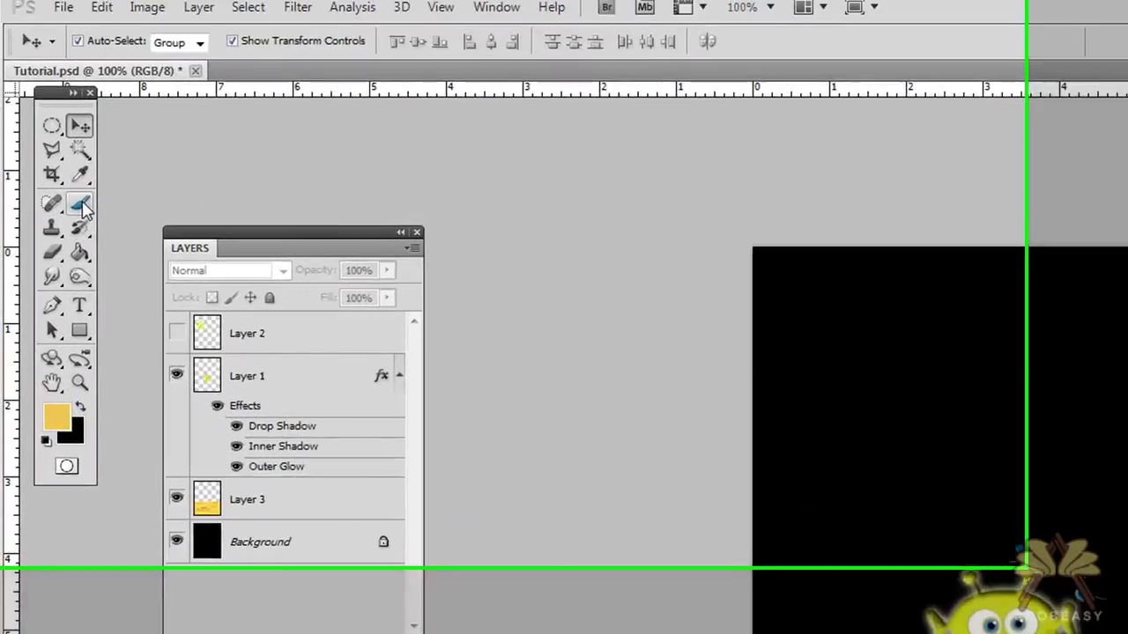
# - Choose the 14 px star-shaped preset for the Brush tool and create a new layer above Layer 2
pyautogui.click(46, 85)
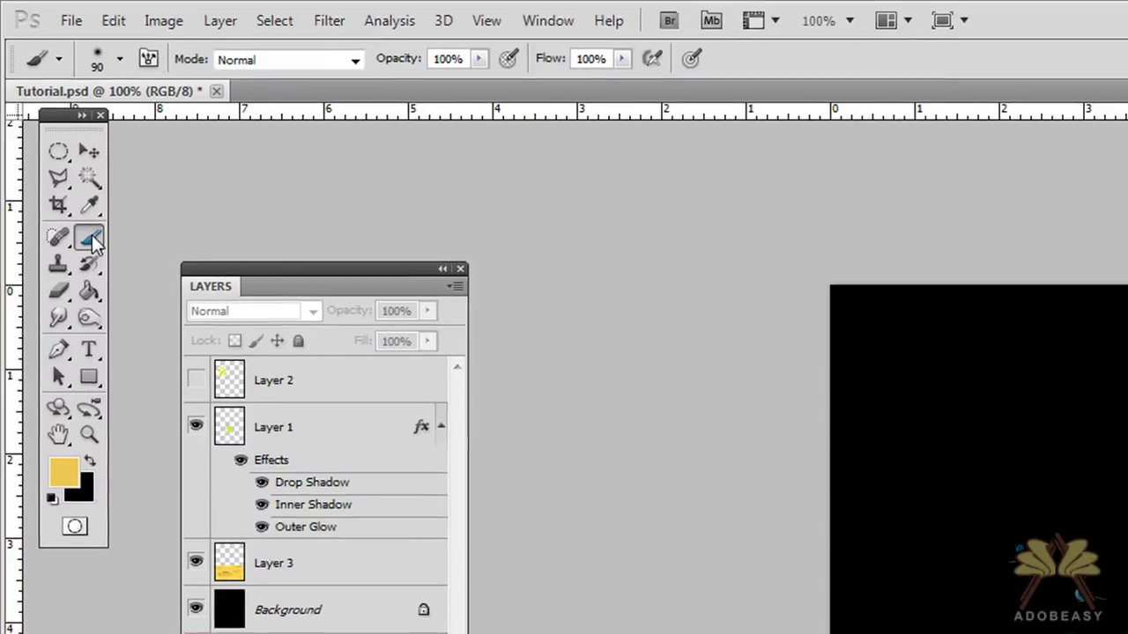
pyautogui.click(120, 60)
pyautogui.scroll(-3, 260, 265)
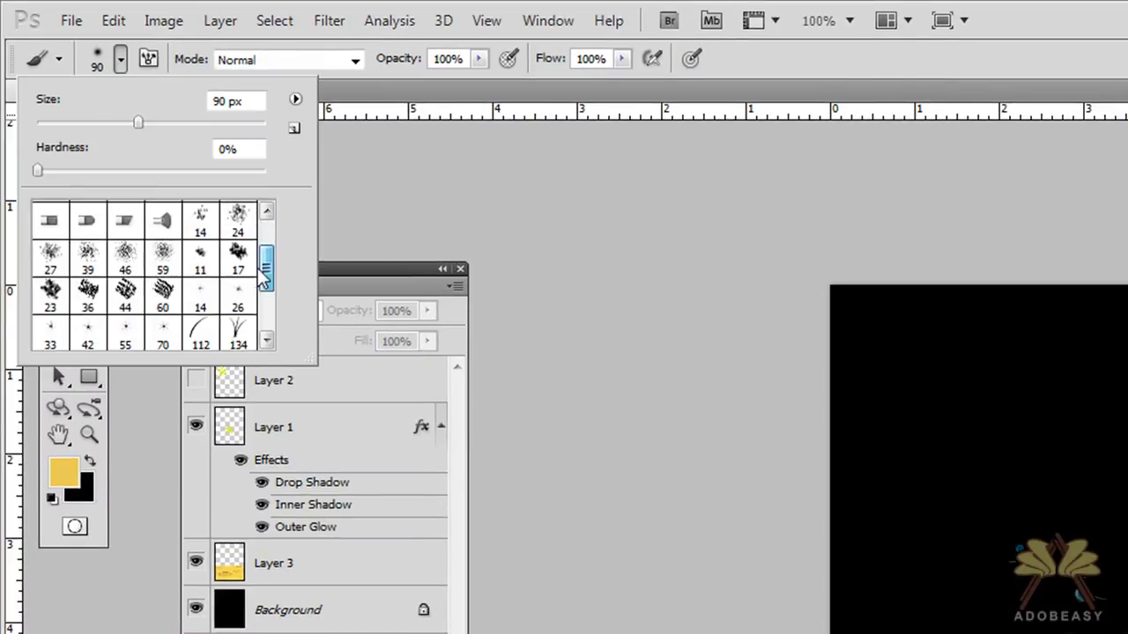
pyautogui.doubleClick(197, 253)
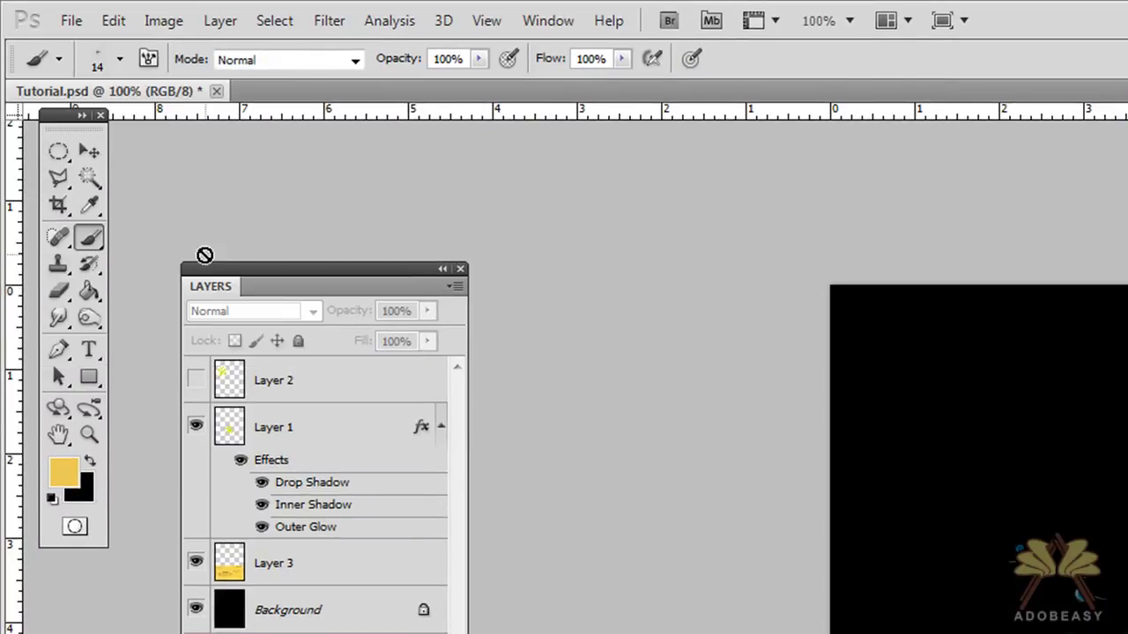
pyautogui.click(366, 388)
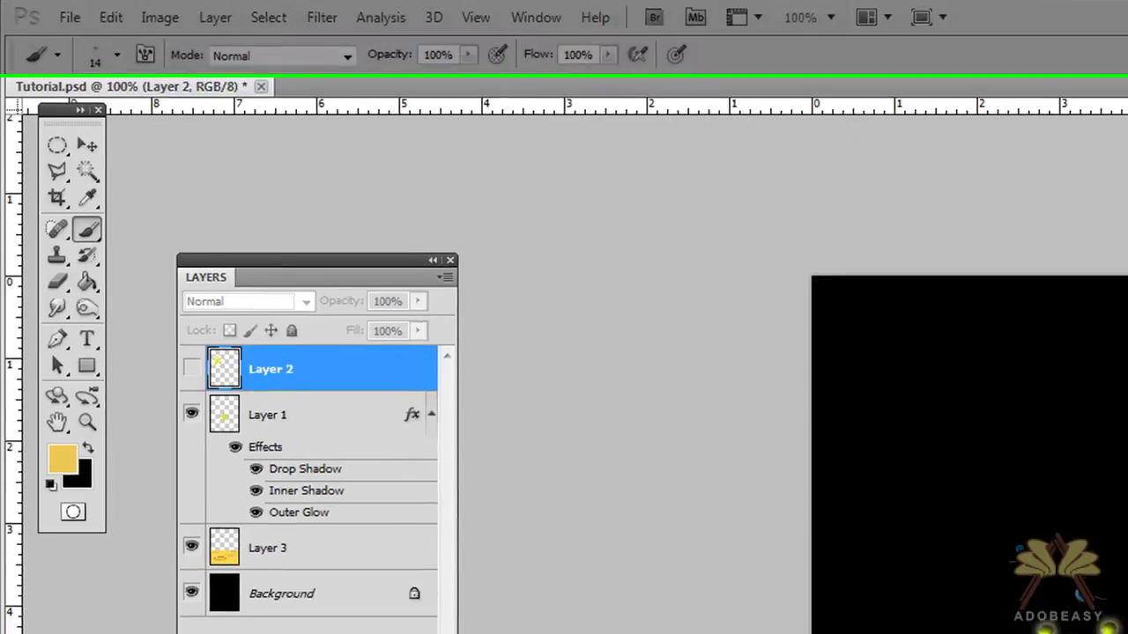
pyautogui.click(285, 476)
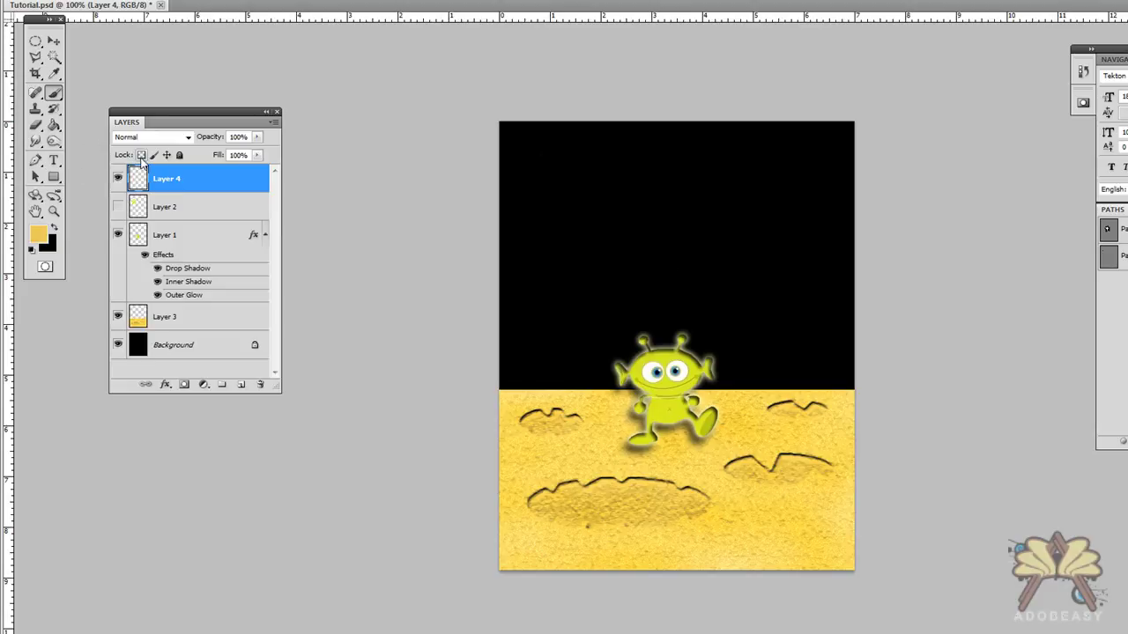
# - Set the foreground color to white and stamp small stars across the black sky on Layer 4
pyautogui.click(39, 232)
pyautogui.moveTo(656, 221); pyautogui.dragTo(507, 132)
pyautogui.click(815, 139)
pyautogui.click(815, 310)
pyautogui.click(598, 277)
# - Enlarge the star brush slightly and stamp a scattering of bigger stars across the sky
pyautogui.click(69, 1)
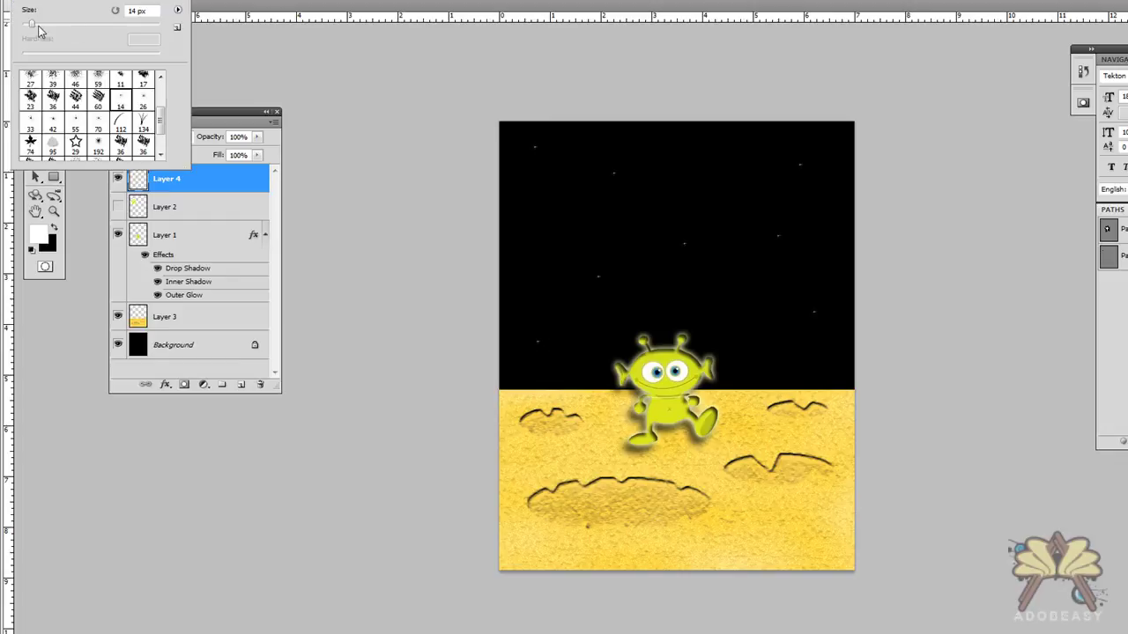
pyautogui.moveTo(37, 25); pyautogui.dragTo(41, 25)
pyautogui.click(597, 142)
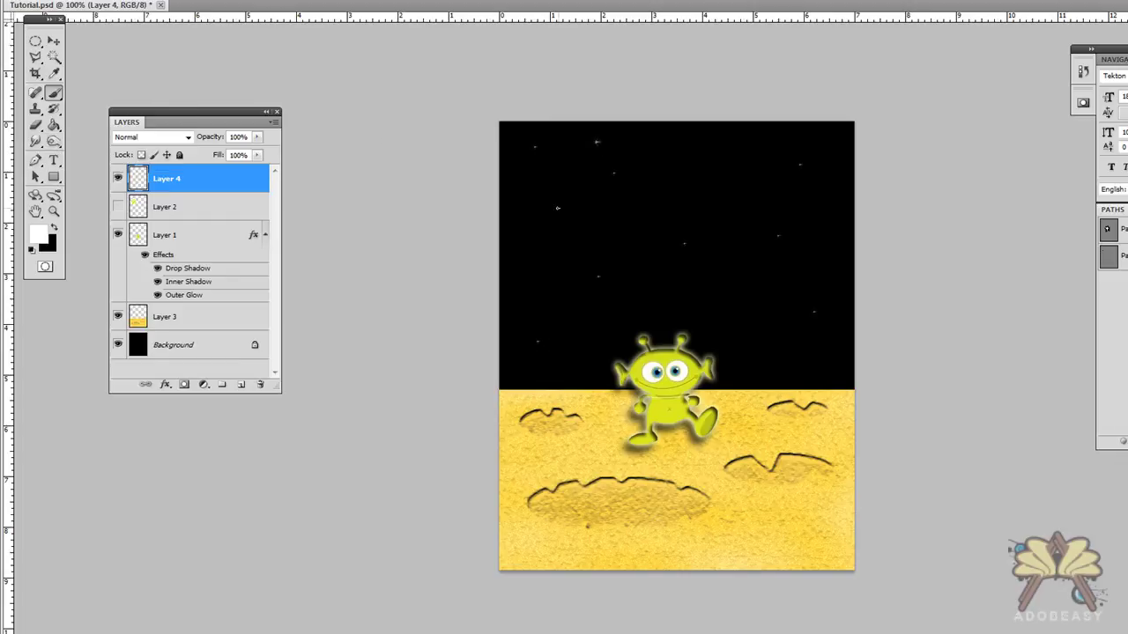
pyautogui.click(761, 292)
# - Adjust the star brush to smaller sizes and stamp more tiny, faint stars between the existing ones on Layer 4
pyautogui.click(18, 1)
pyautogui.click(26, 23)
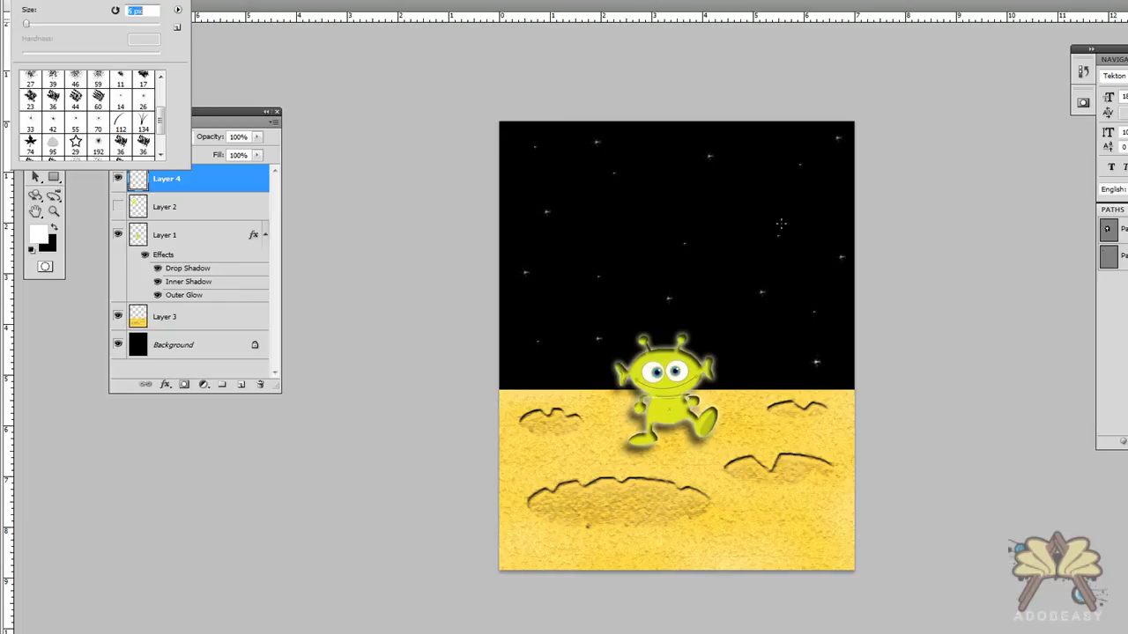
pyautogui.click(652, 175)
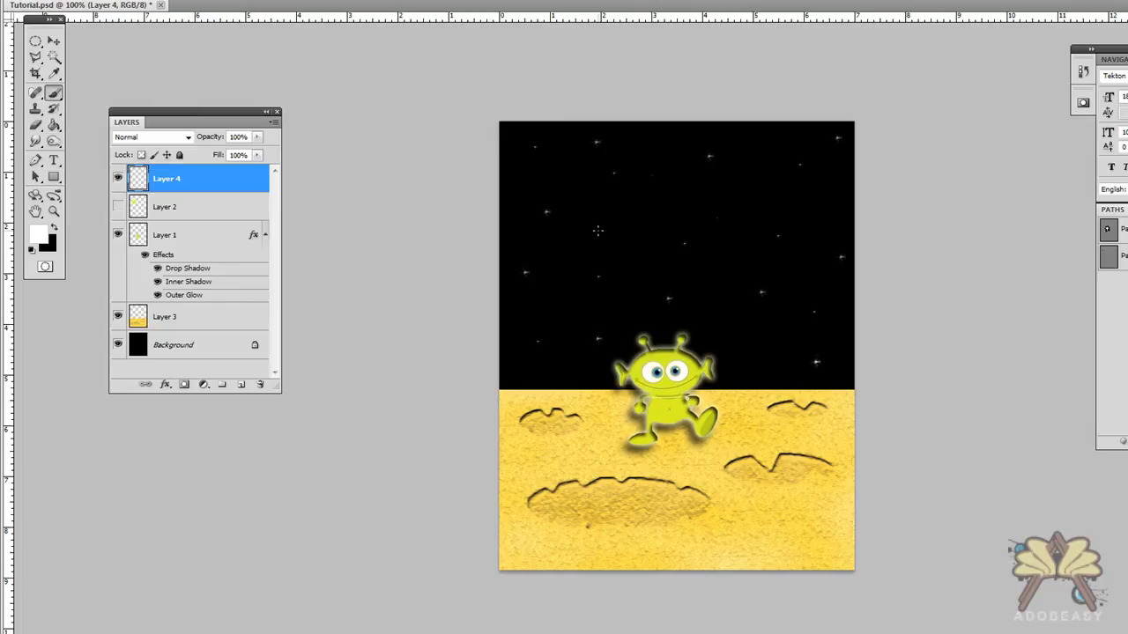
pyautogui.click(17, 2)
pyautogui.click(28, 24)
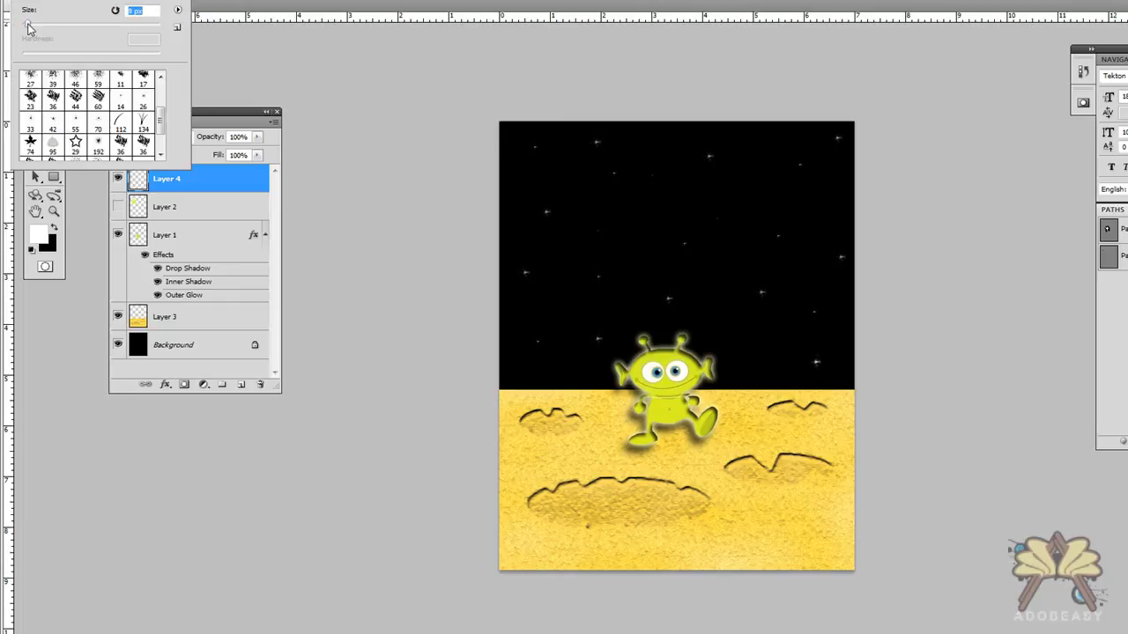
pyautogui.press('Return')
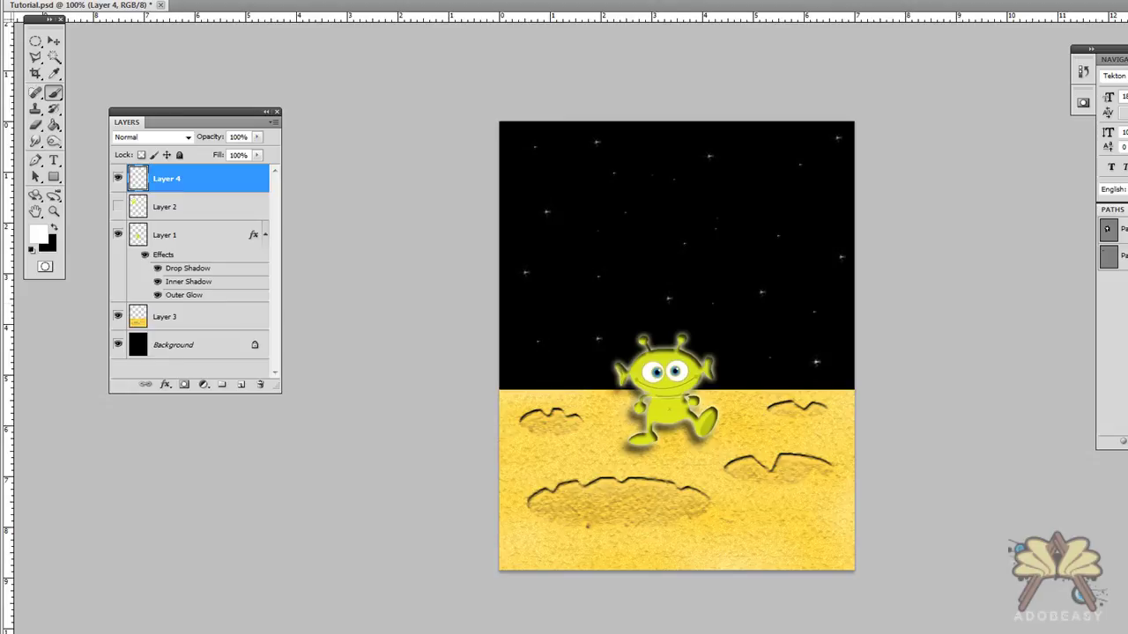
# - Add an Outer Glow to the stars on Layer 4 with Screen blending, 75% opacity and 5 px size, then deselect the layer
pyautogui.click(54, 40)
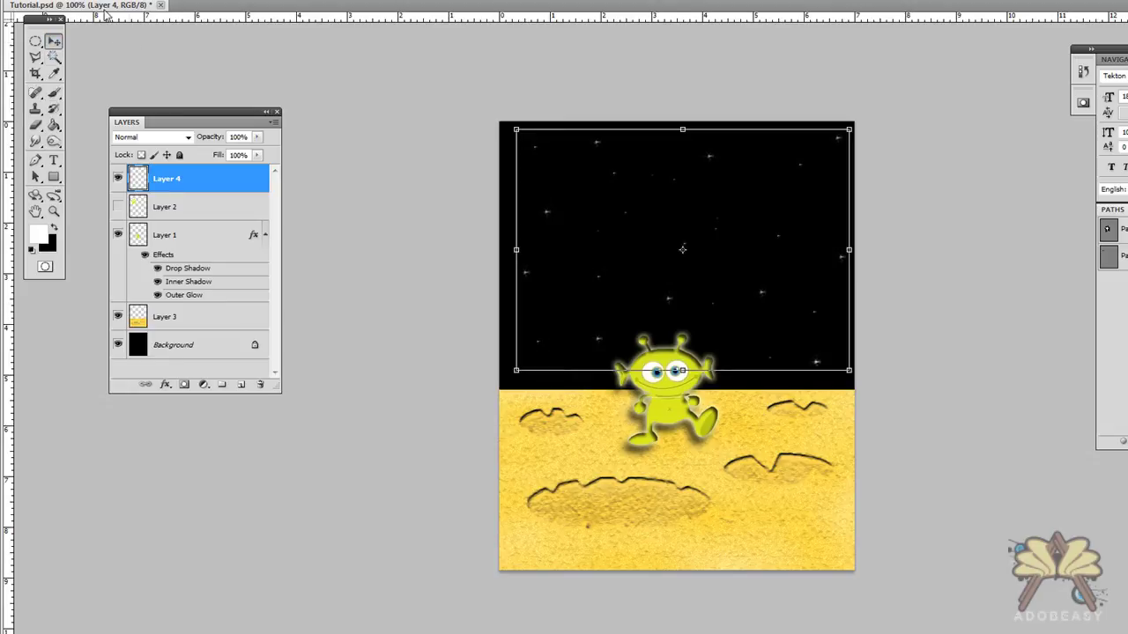
pyautogui.rightClick(169, 176)
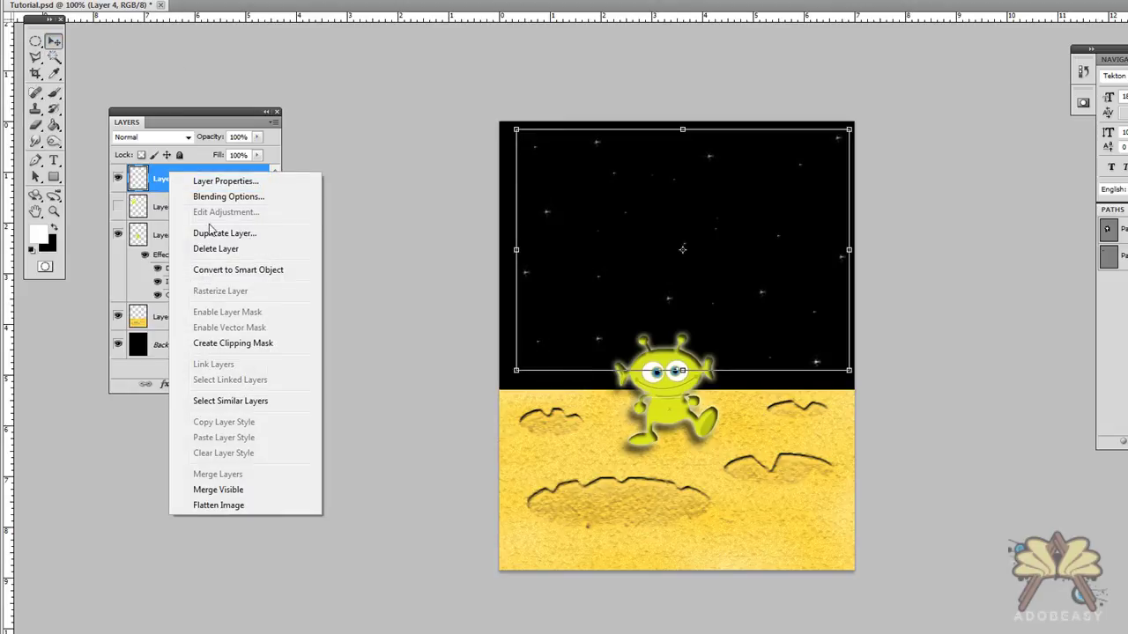
pyautogui.click(219, 197)
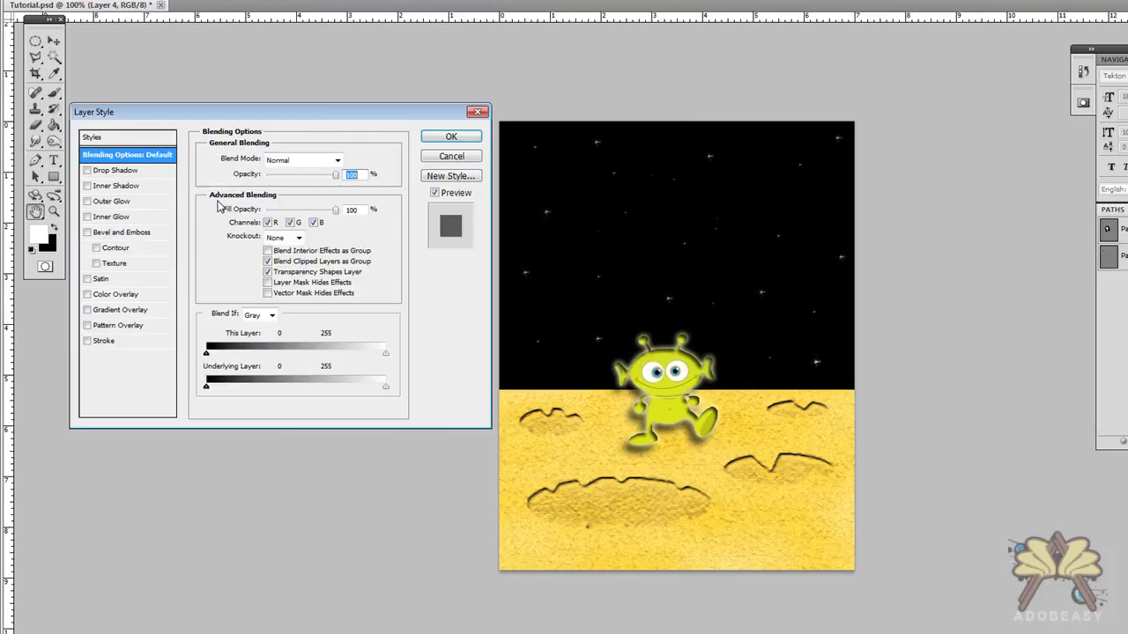
pyautogui.moveTo(135, 122); pyautogui.dragTo(201, 117)
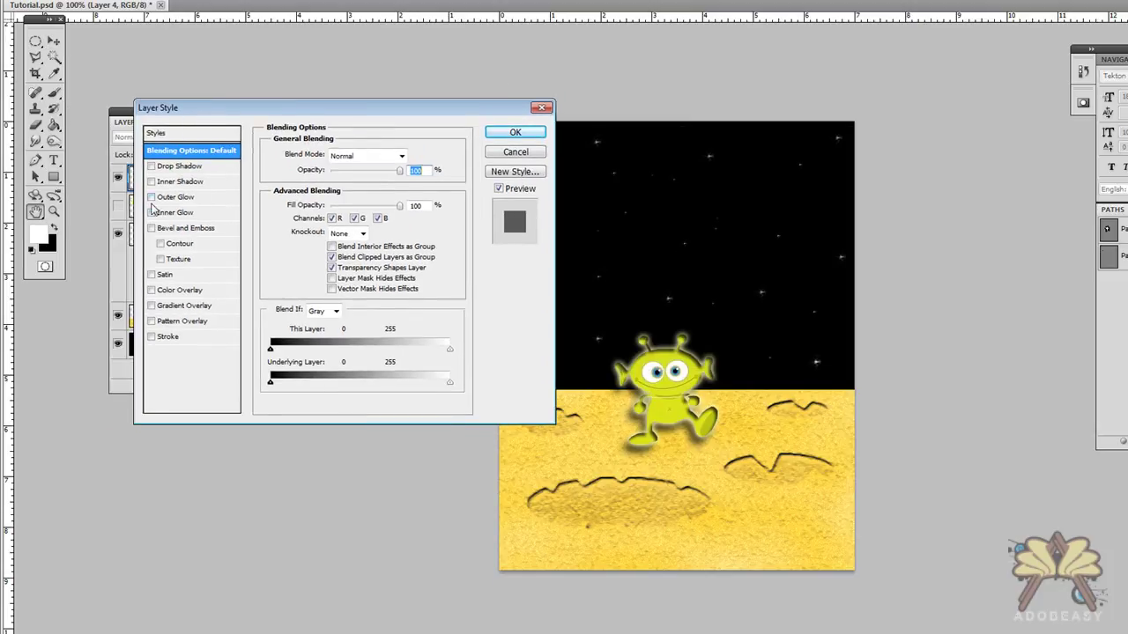
pyautogui.click(152, 197)
pyautogui.moveTo(327, 112); pyautogui.dragTo(227, 196)
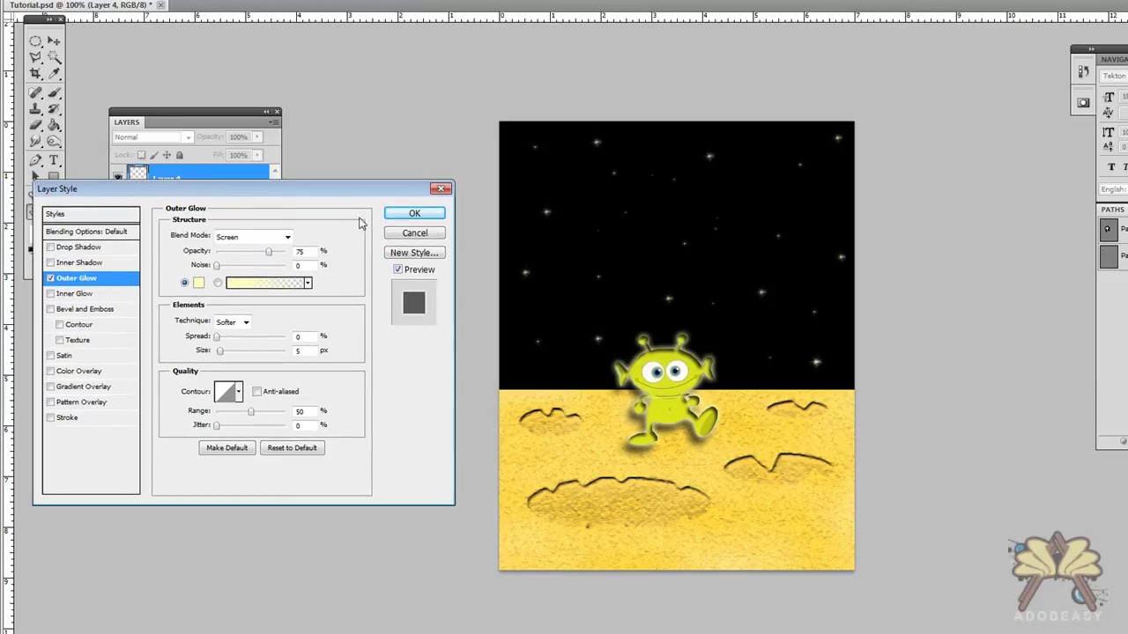
pyautogui.click(412, 216)
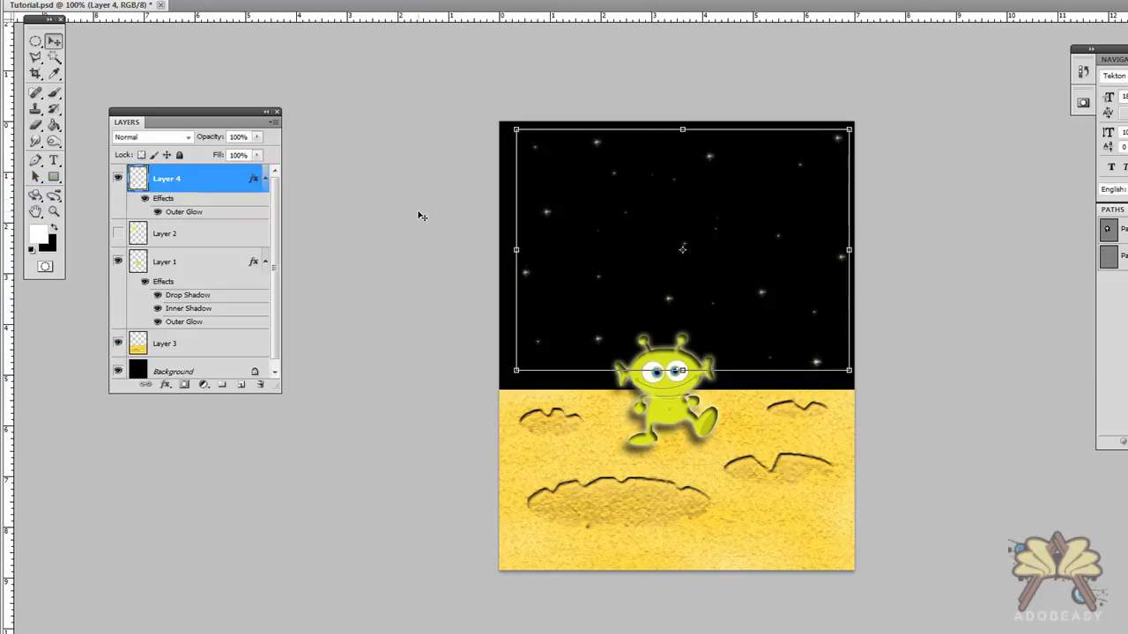
pyautogui.click(422, 216)
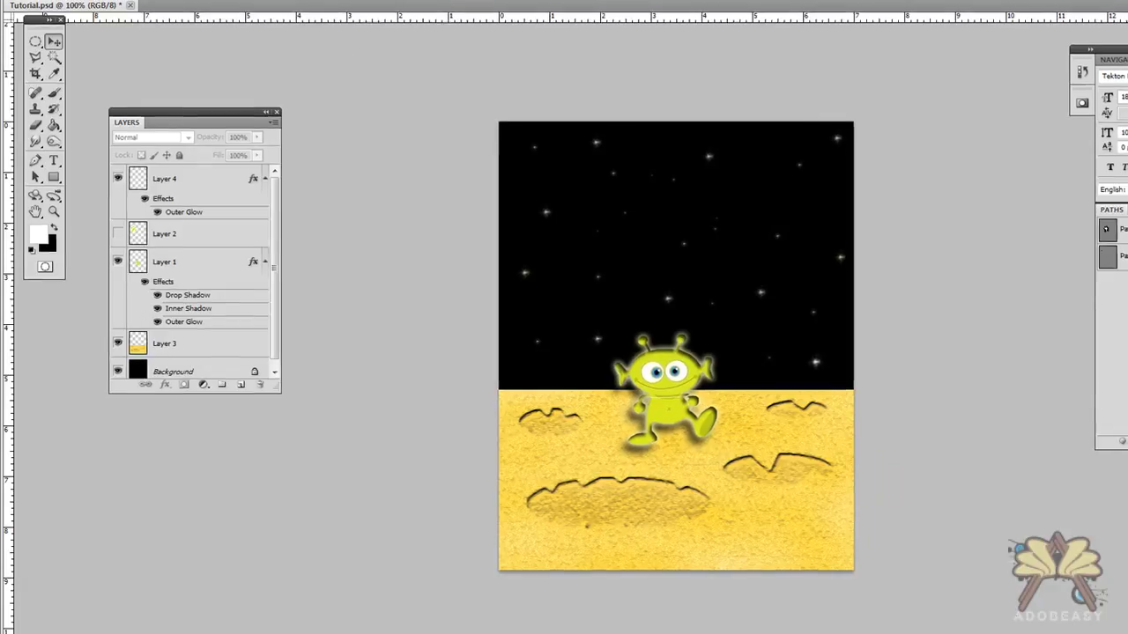
# - Convert the locked Background into a regular layer, keeping the suggested name and Normal mode
pyautogui.click(176, 11)
pyautogui.click(177, 245)
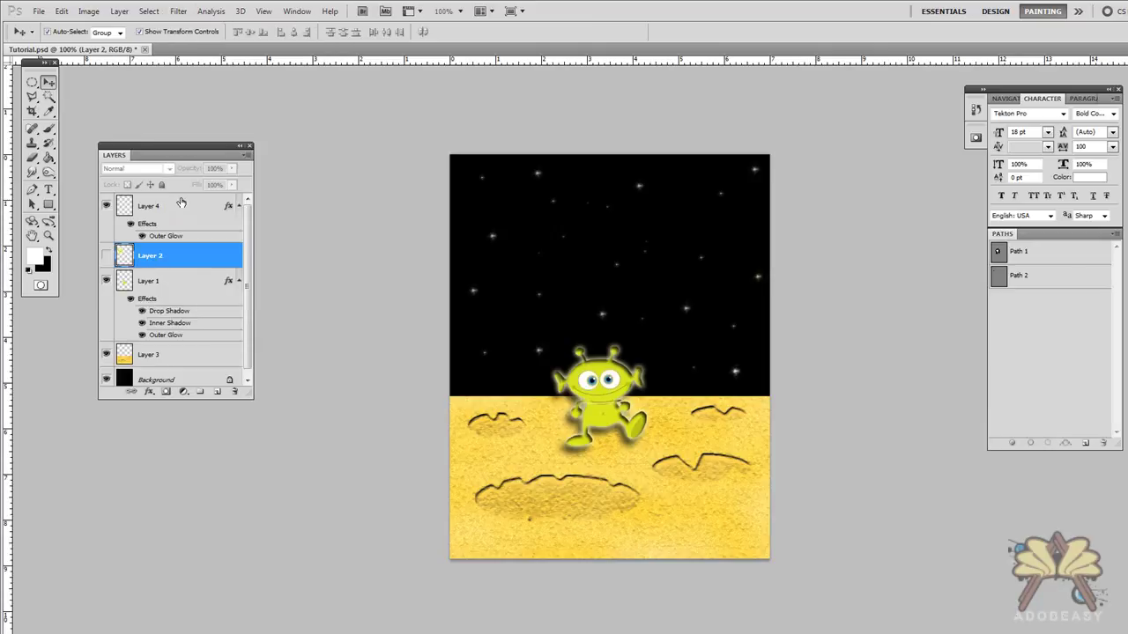
pyautogui.click(179, 204)
pyautogui.click(193, 376)
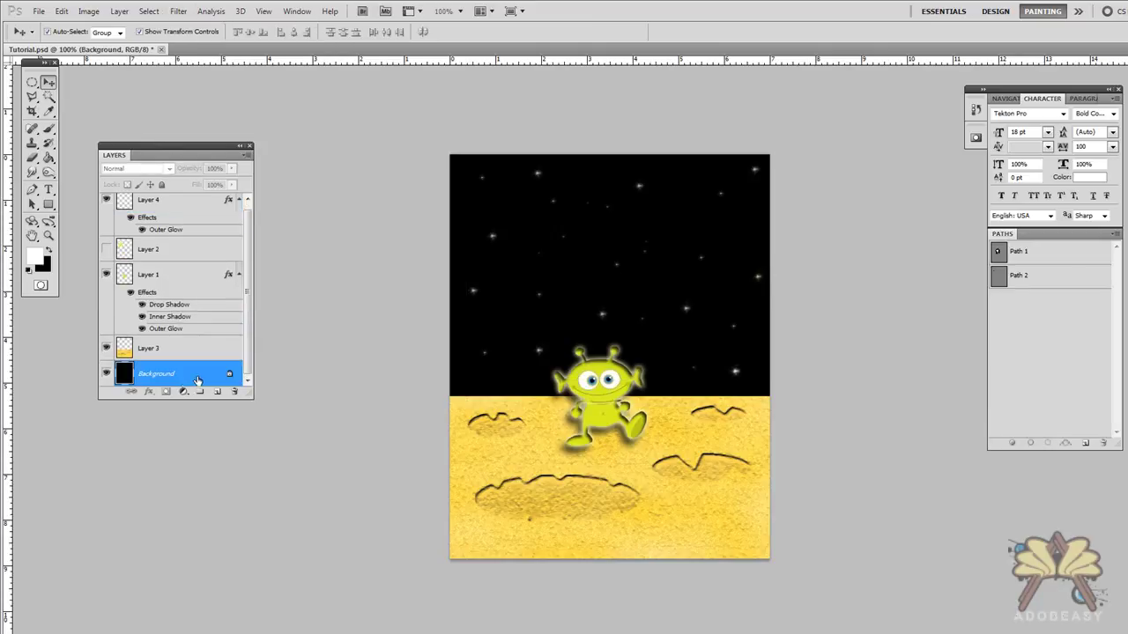
pyautogui.doubleClick(227, 376)
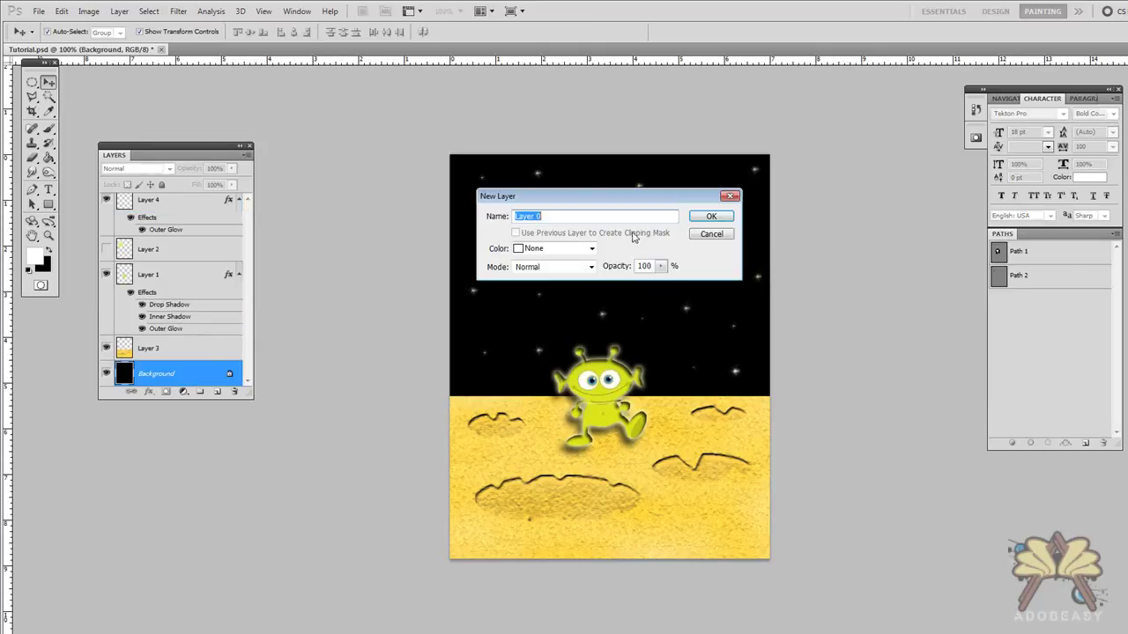
pyautogui.click(707, 216)
# - Start the Lens Flare filter on the black sky layer, compare the lens types, and choose 50-300mm Zoom
pyautogui.click(185, 14)
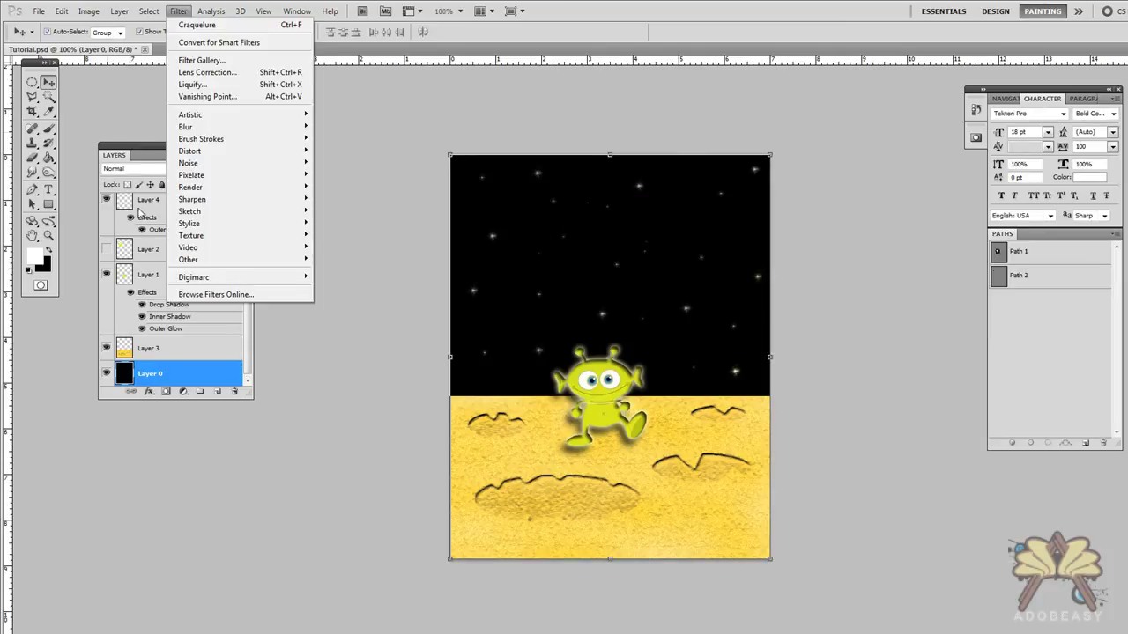
pyautogui.moveTo(238, 186)
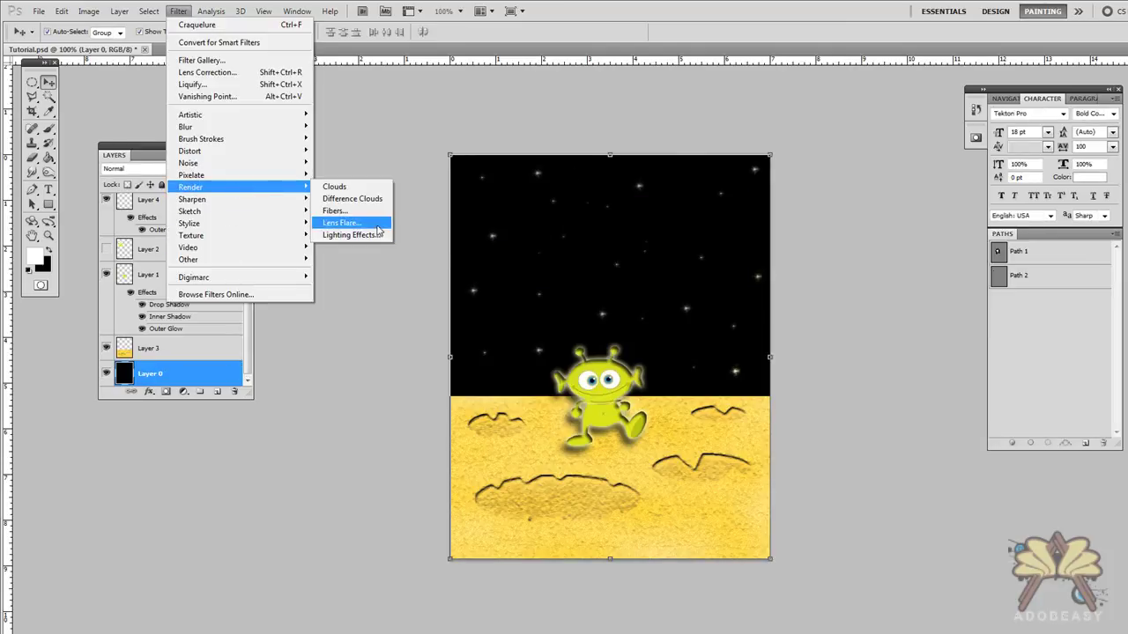
pyautogui.click(341, 223)
pyautogui.moveTo(544, 216); pyautogui.dragTo(547, 203)
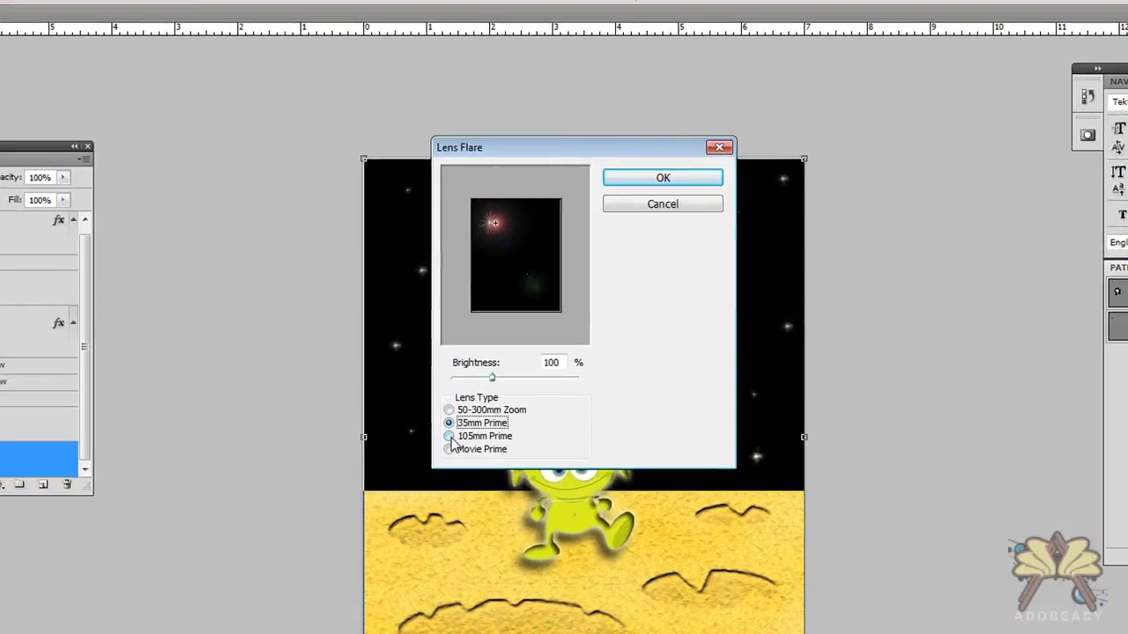
pyautogui.click(511, 356)
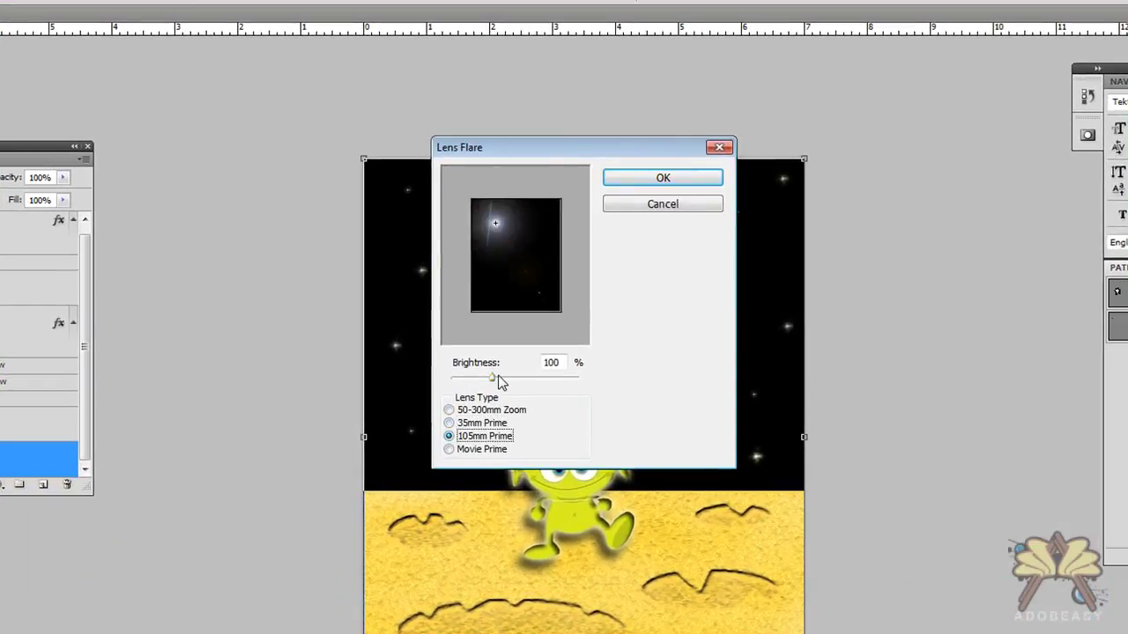
pyautogui.click(448, 423)
pyautogui.click(448, 409)
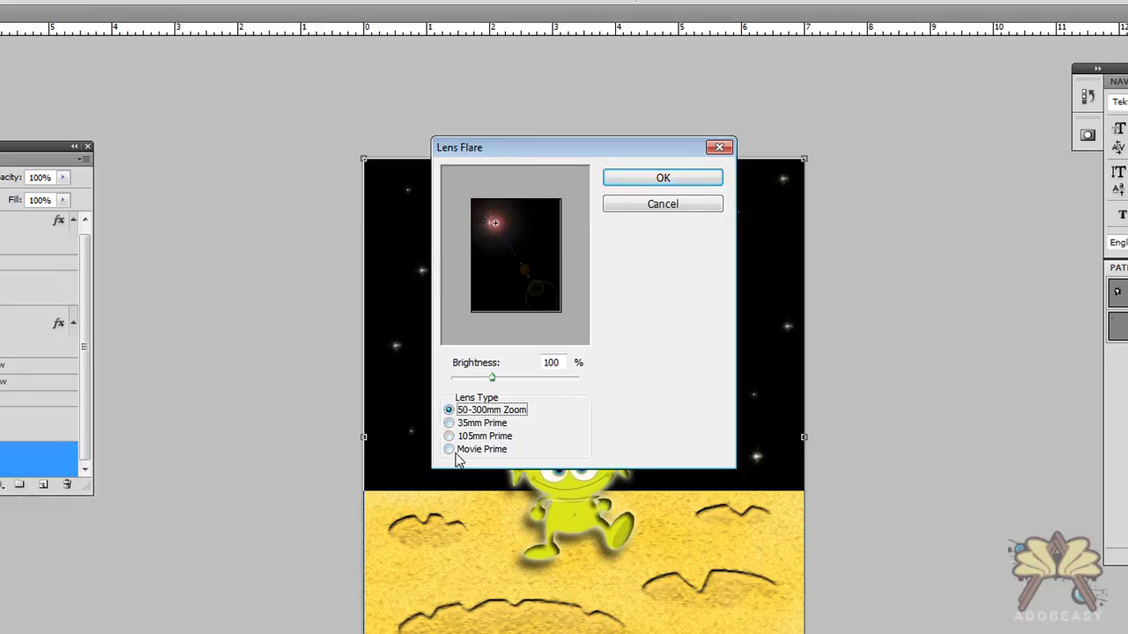
pyautogui.click(450, 450)
pyautogui.click(449, 436)
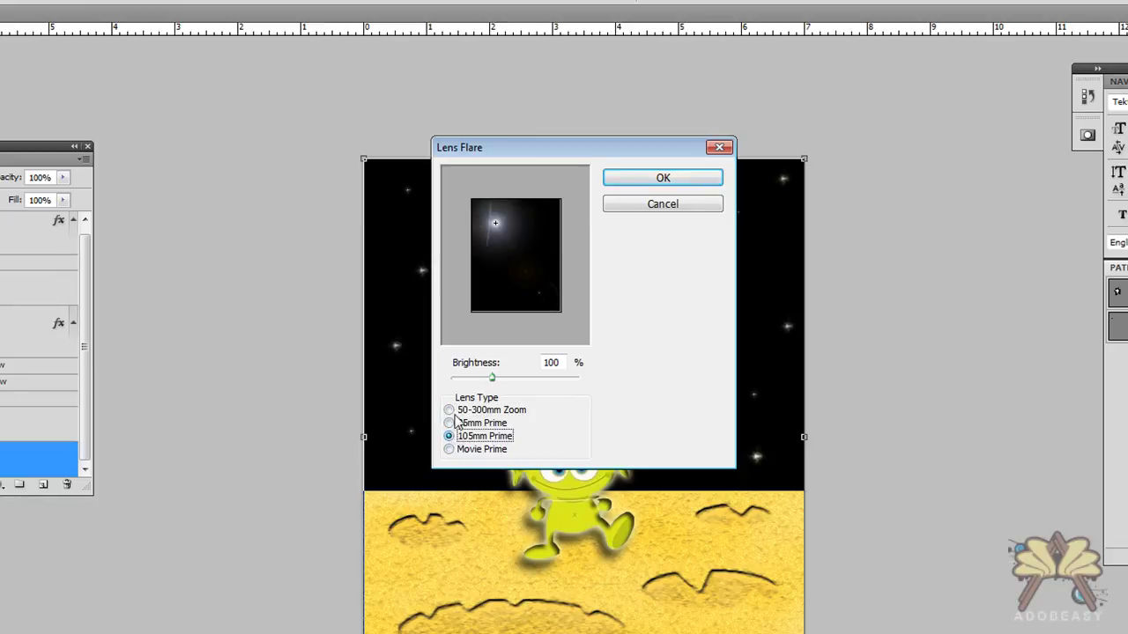
pyautogui.click(448, 423)
pyautogui.click(449, 409)
# - Set the lens flare's brightness to 121%, place its center in the upper-left part of the sky, and apply it
pyautogui.moveTo(492, 377); pyautogui.dragTo(500, 379)
pyautogui.click(494, 217)
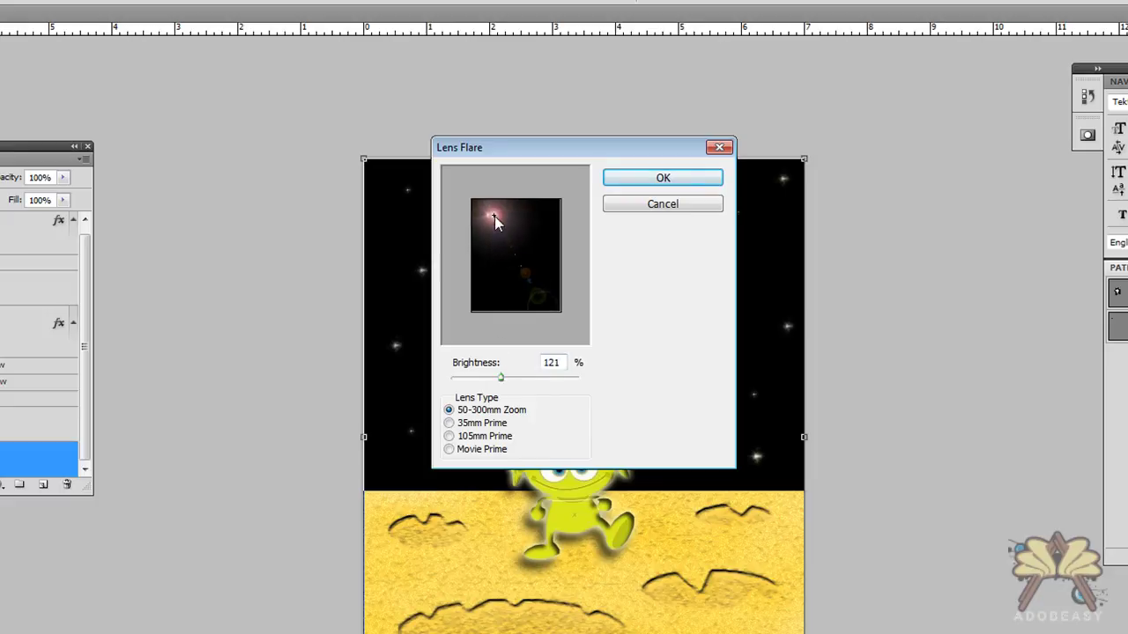
pyautogui.moveTo(494, 216); pyautogui.dragTo(492, 215)
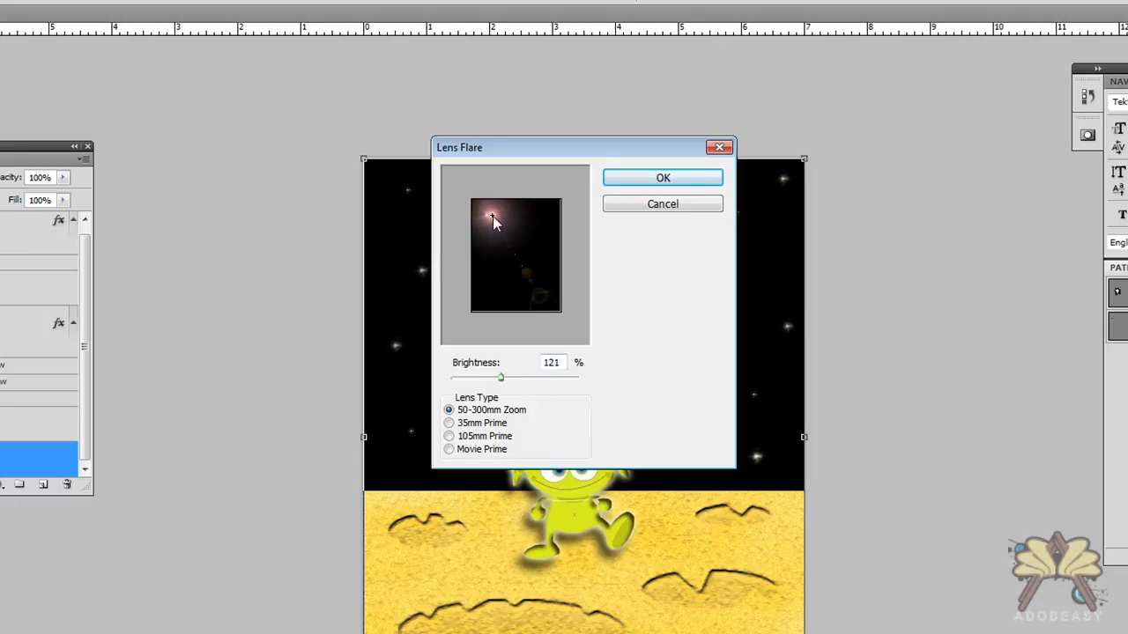
pyautogui.click(662, 179)
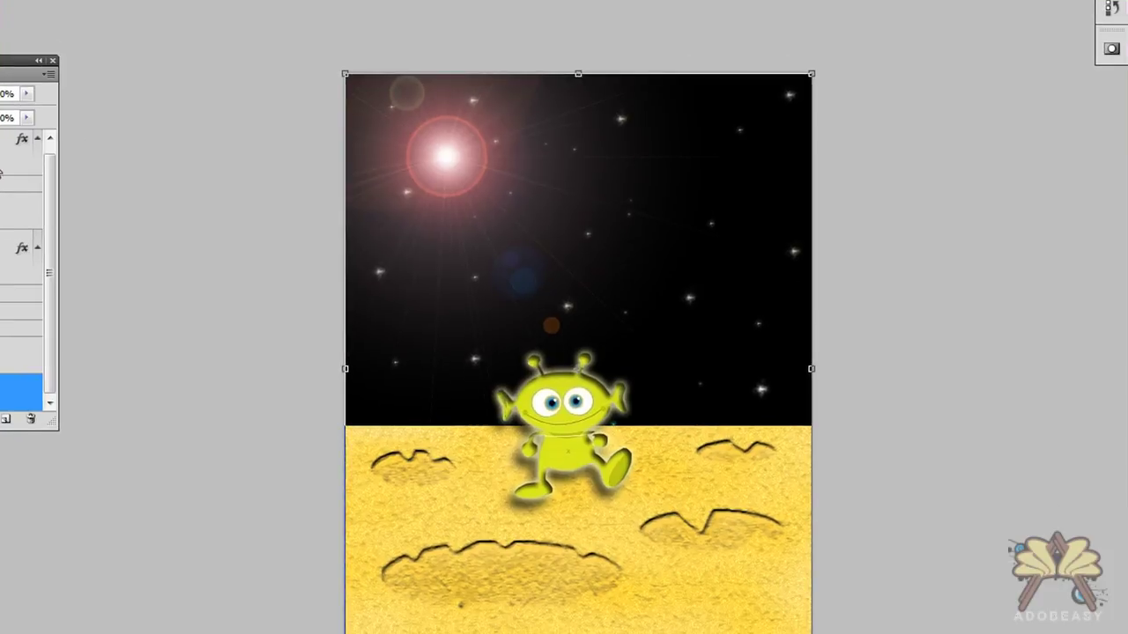